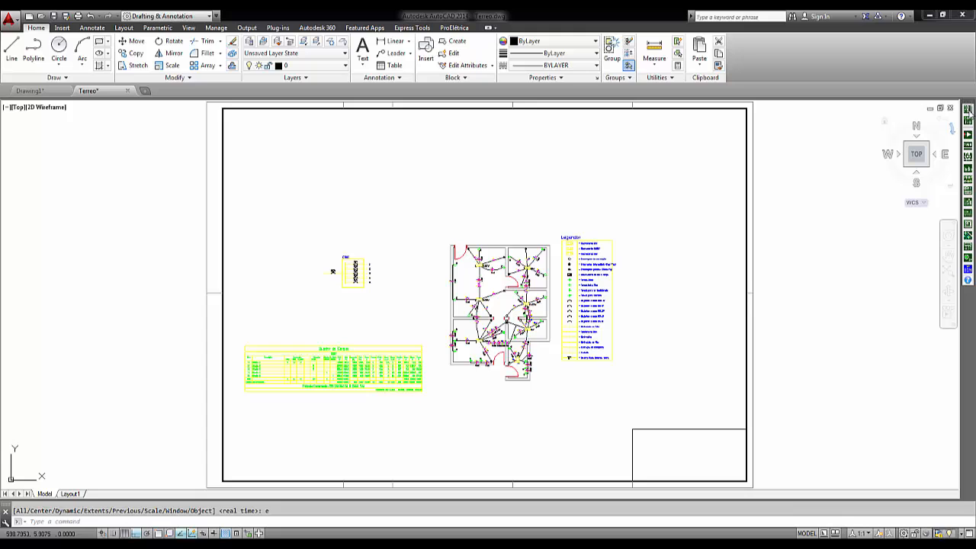
Step: Open the project manager and view the folder options for storing projects, cancelling the folder selection
left_click(967, 110)
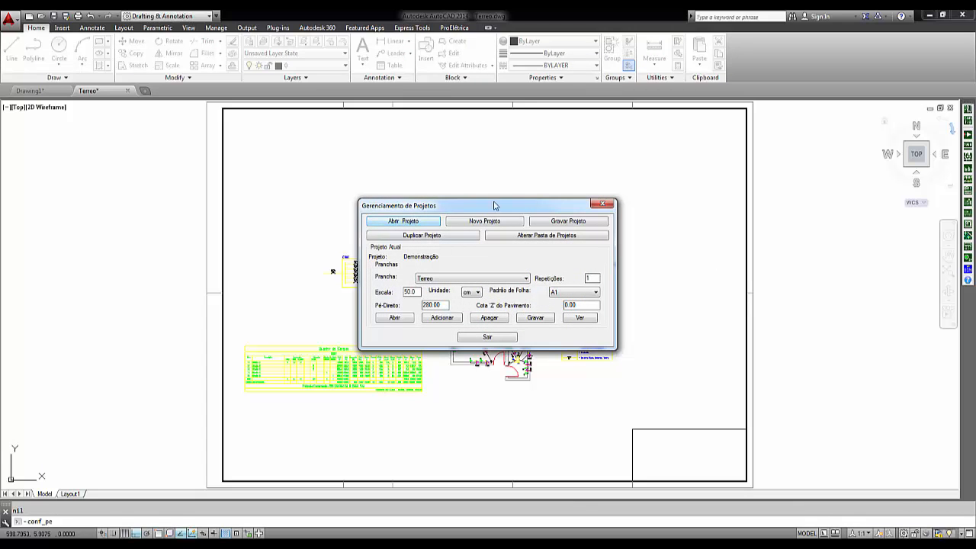
left_click(554, 237)
left_click(553, 297)
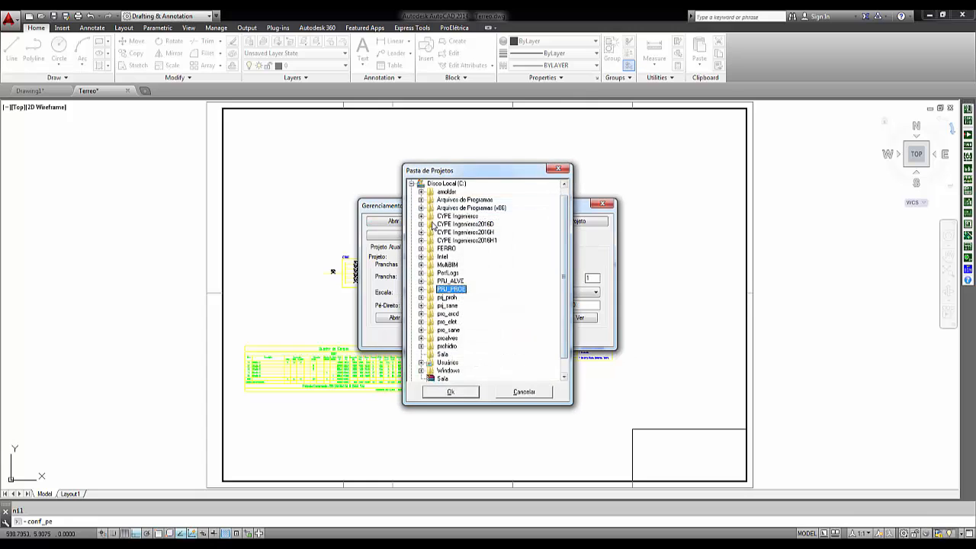
left_click(538, 393)
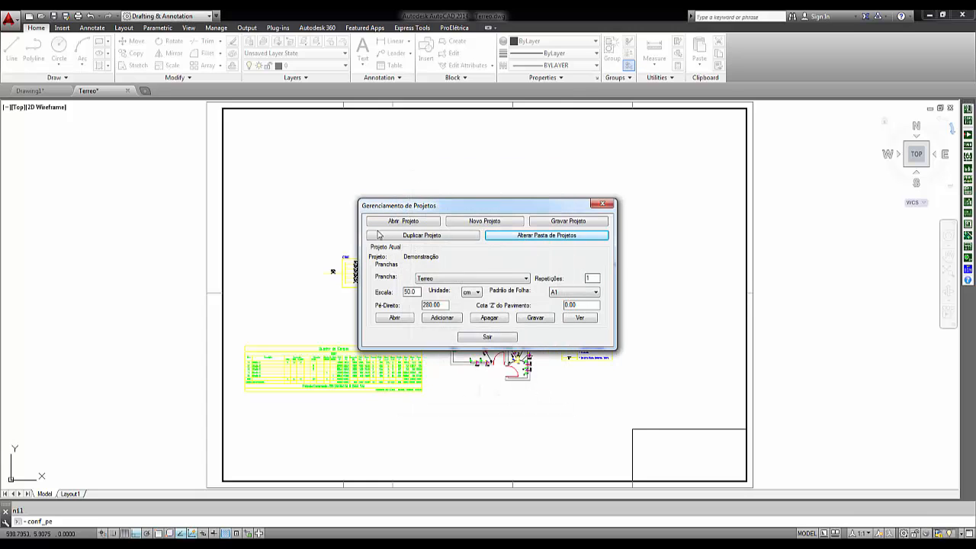
Step: Create the project "Edif eletrico exemplo" and add a "Terreo" sheet with 1 repetition, scale 50, unit cm, A1 format, ceiling height 280 and Z level 0.0
left_click(488, 223)
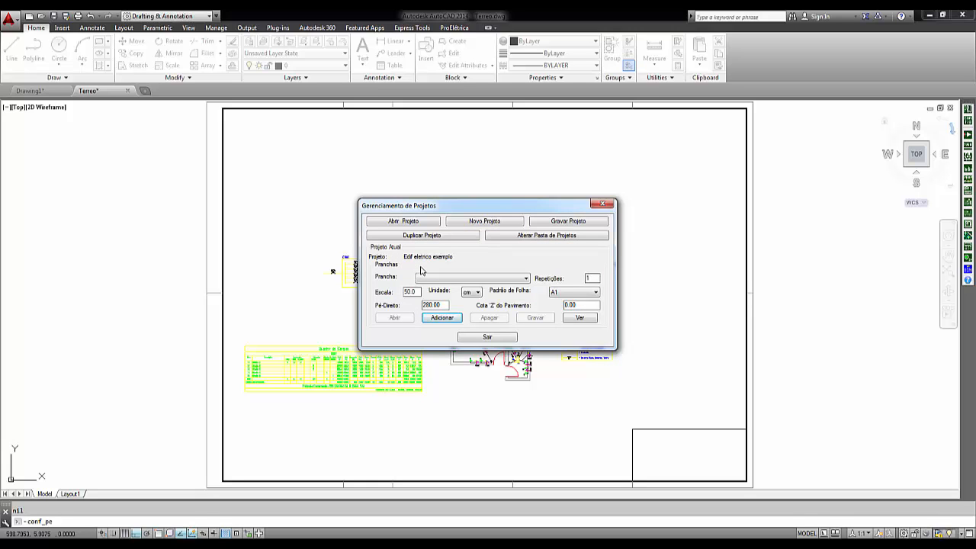
left_click(450, 321)
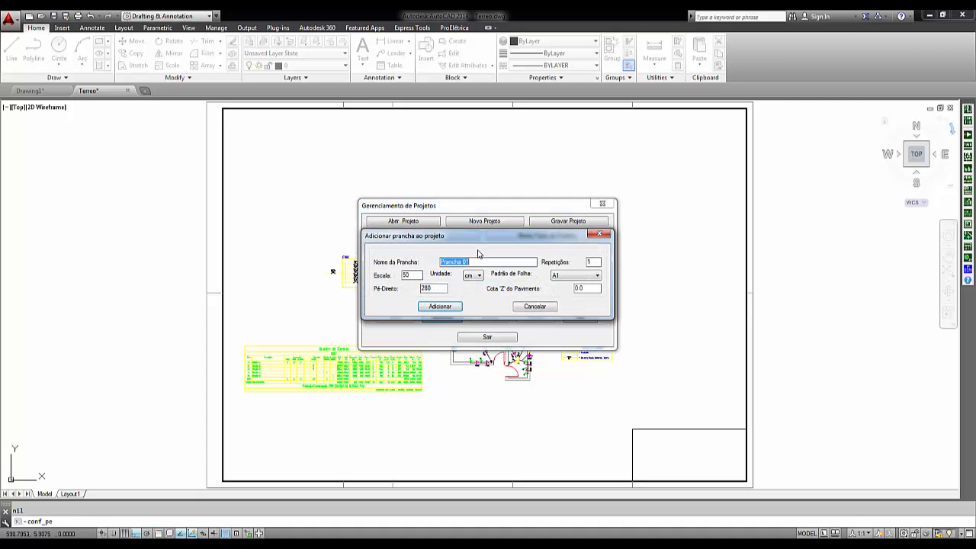
type("1")
left_click_drag(575, 258, 568, 257)
left_click(473, 275)
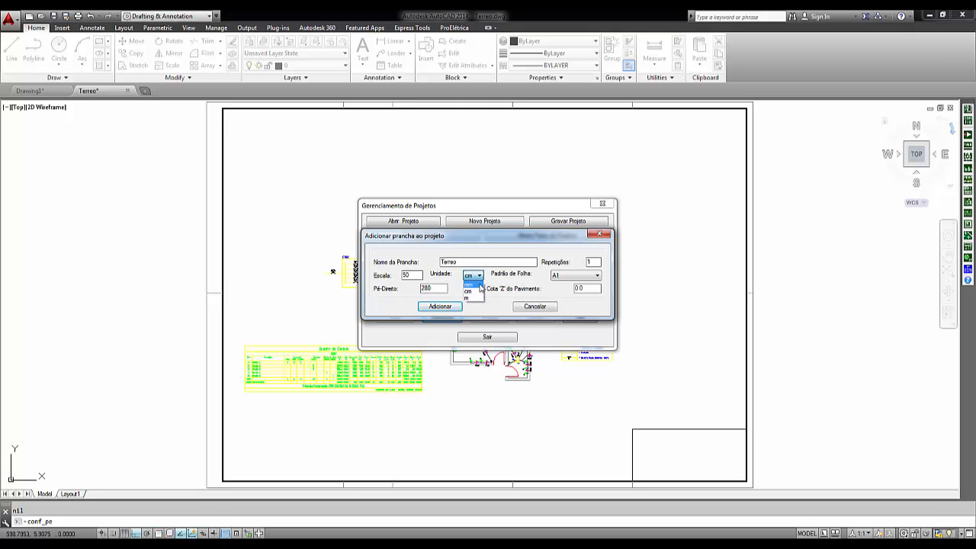
left_click(599, 278)
left_click(594, 276)
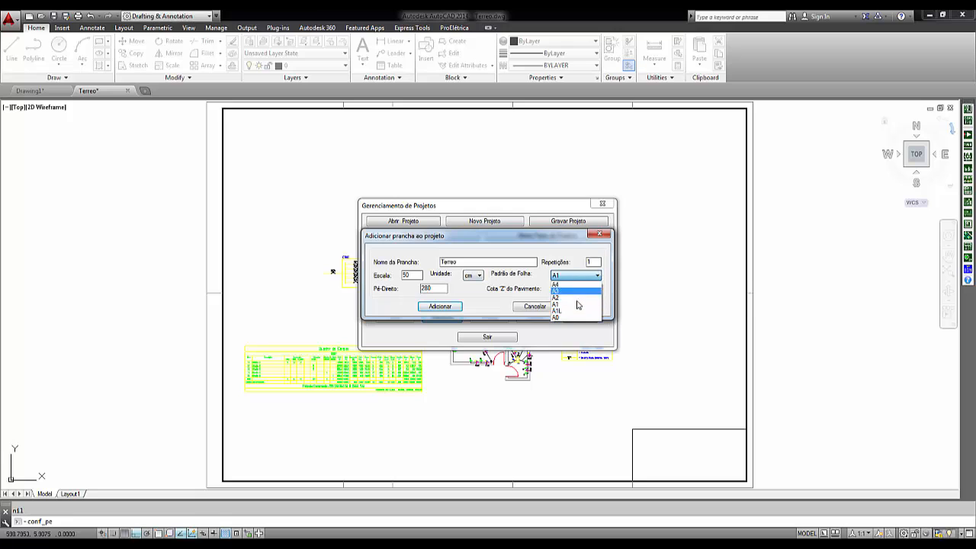
left_click(578, 304)
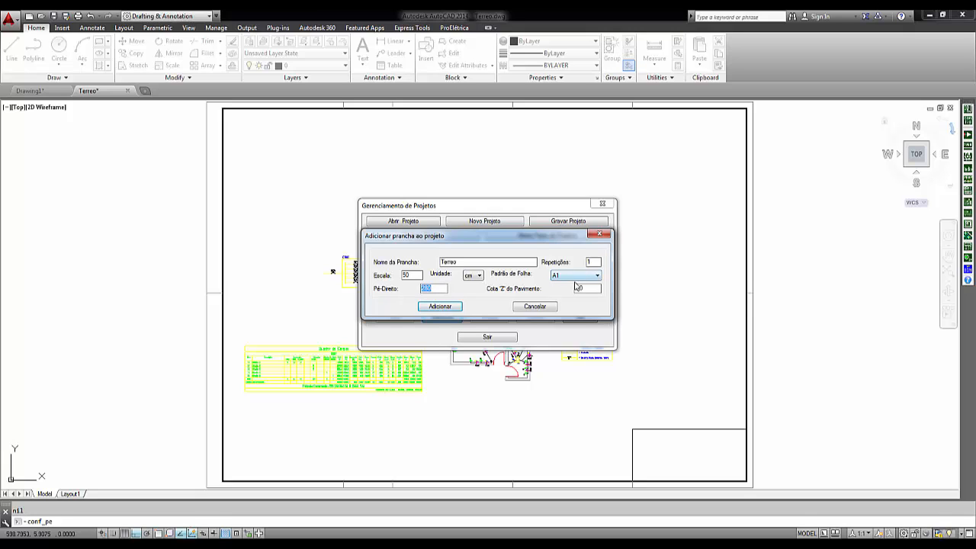
left_click(589, 289)
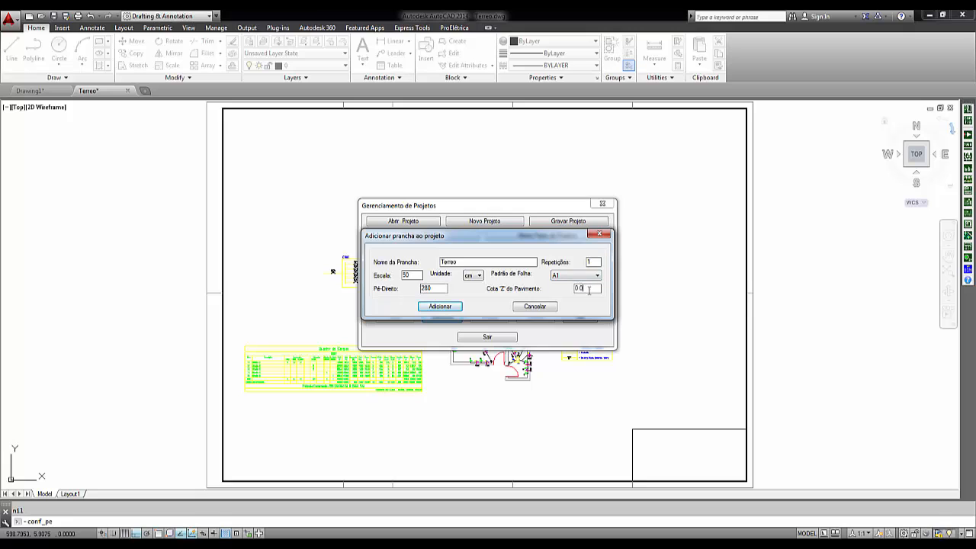
left_click(439, 306)
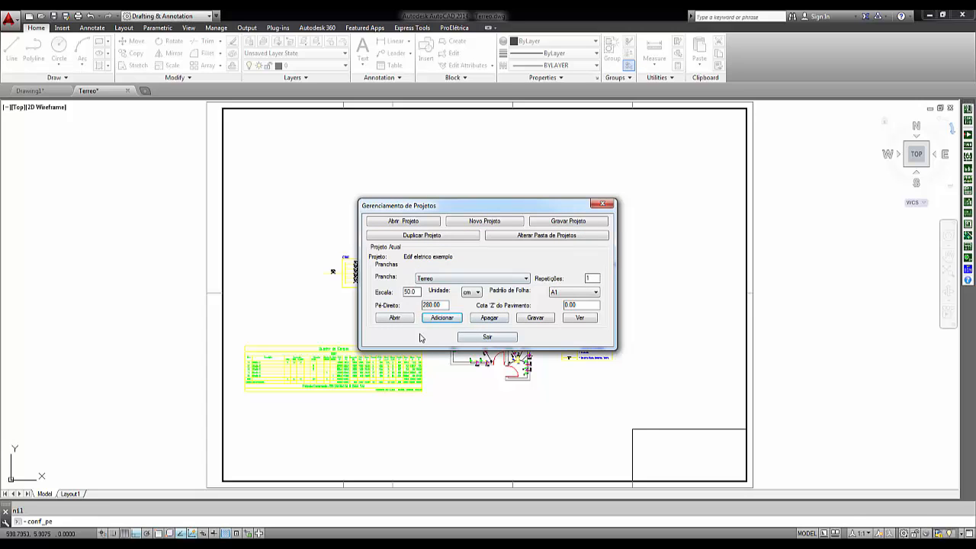
Step: Add a second sheet named "Tipo" with 3 repetitions and a floor Z level of 300, and save the sheet and project
left_click(442, 318)
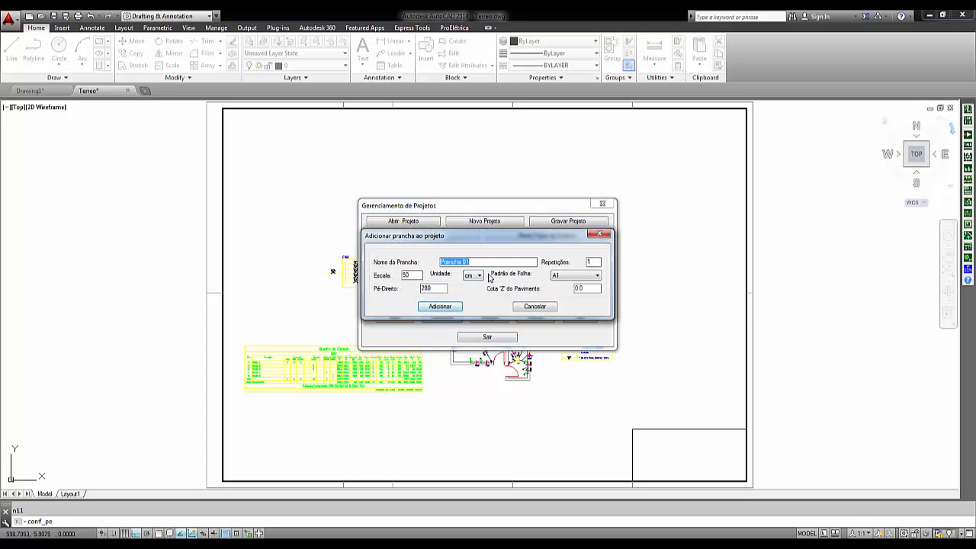
type("Tipo")
left_click(592, 261)
type("3")
left_click_drag(590, 290, 533, 295)
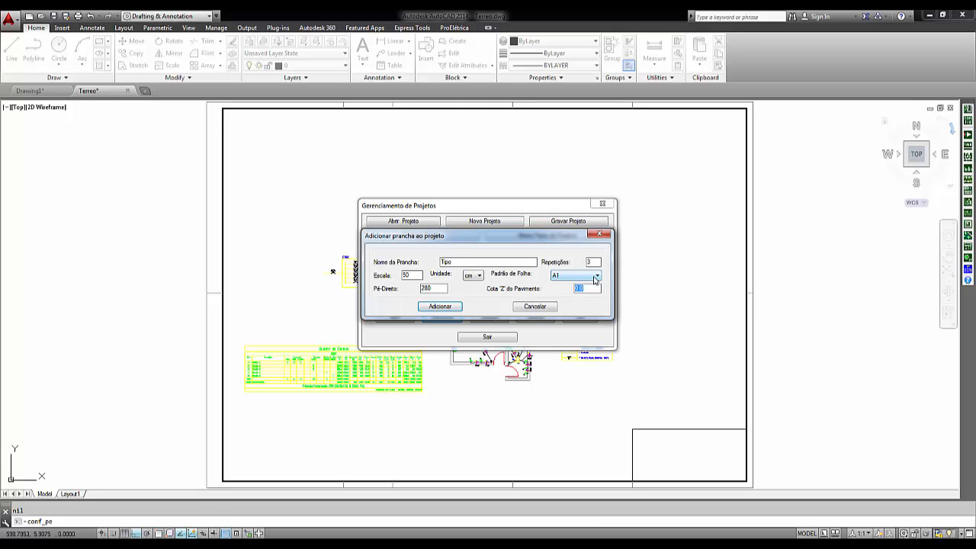
type("3")
left_click(582, 289)
left_click(440, 307)
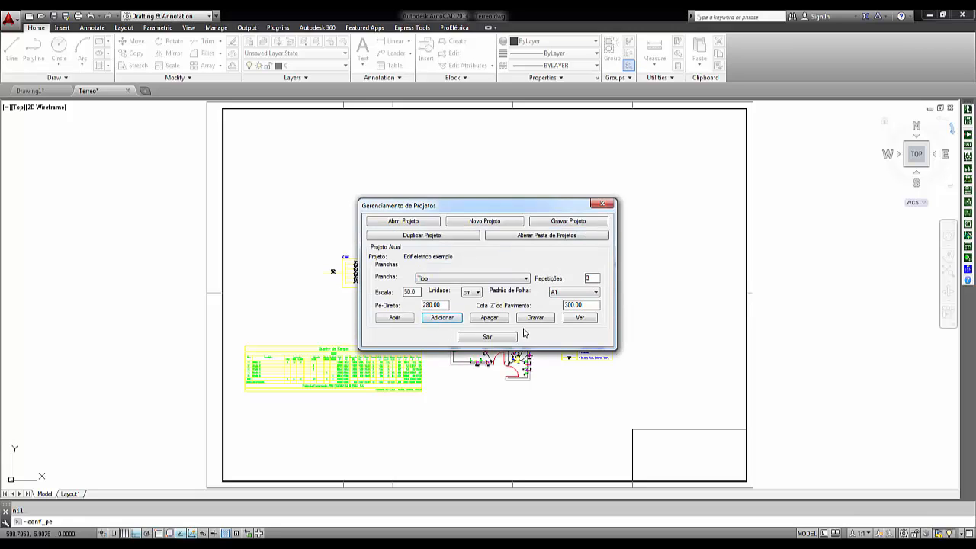
left_click(542, 323)
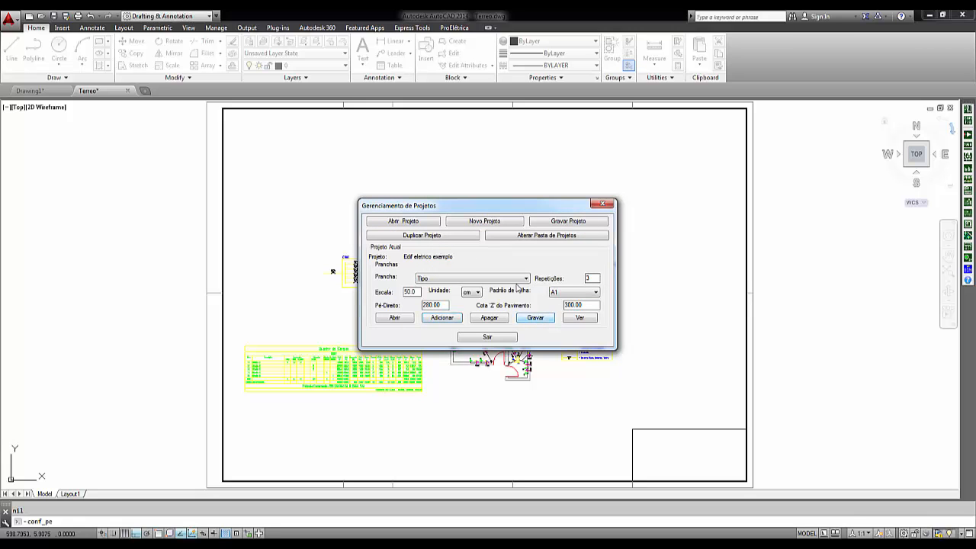
left_click(558, 221)
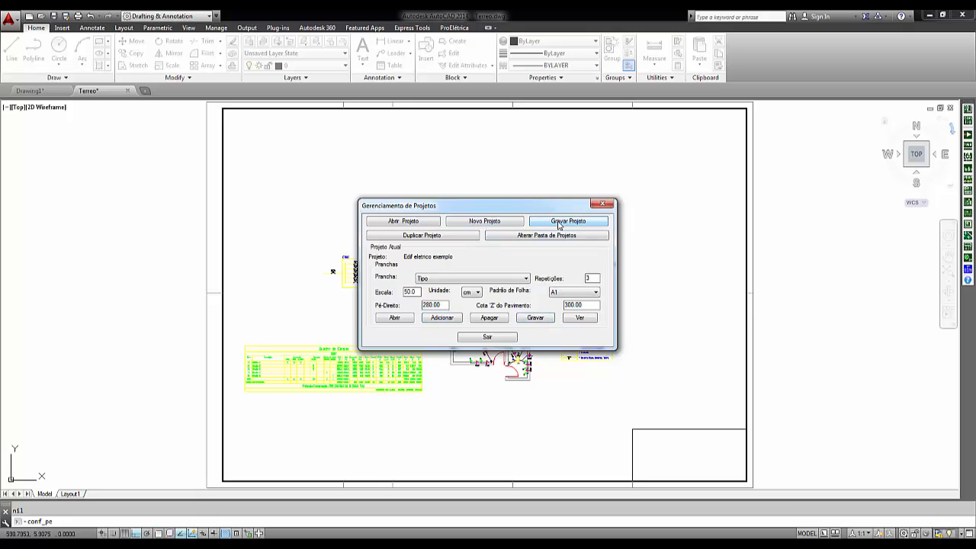
Step: Open the project's "Terreo" sheet as a drawing, accepting the default attributes of the A1 title block
left_click(526, 278)
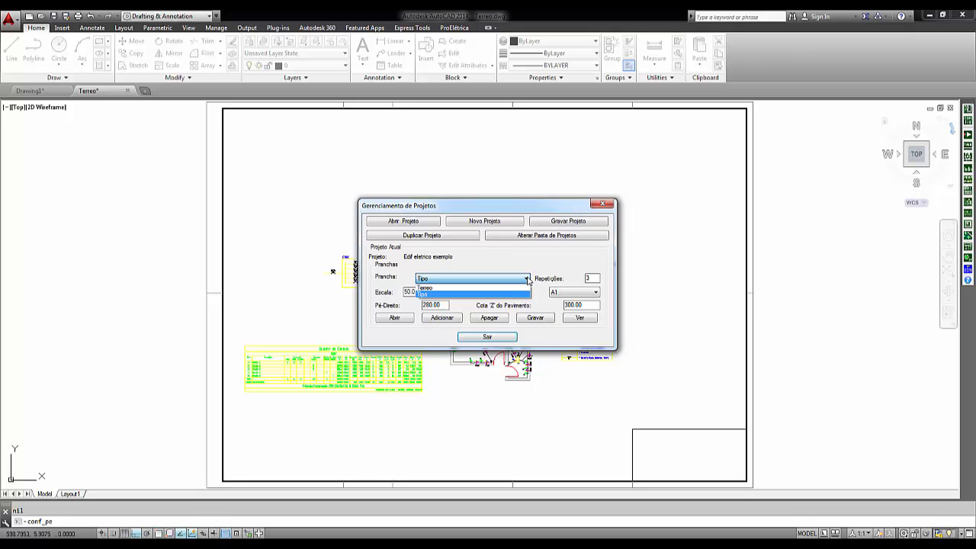
left_click(496, 291)
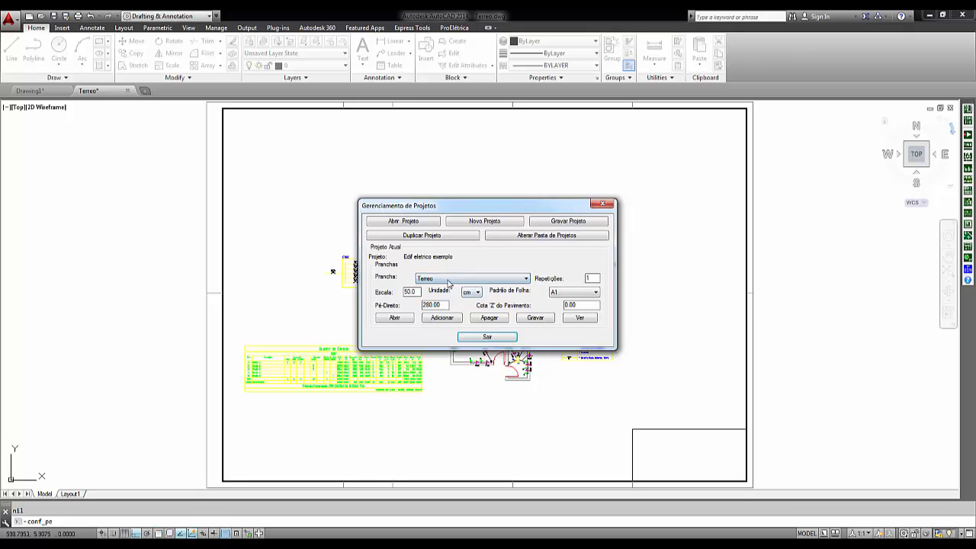
left_click(394, 318)
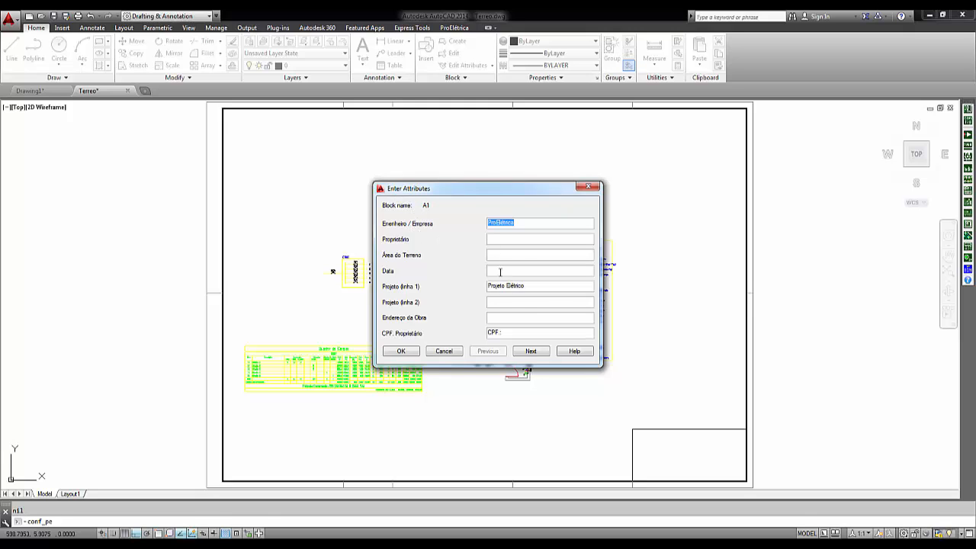
left_click(401, 350)
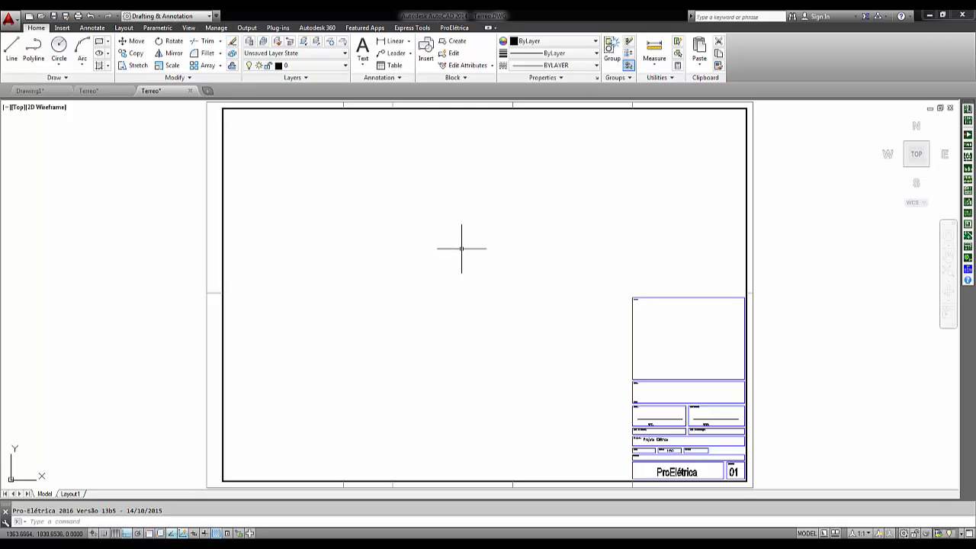
Step: Review this drawing's parameters in the configuration, including project name, floor, scale, unit and reference point
left_click(968, 121)
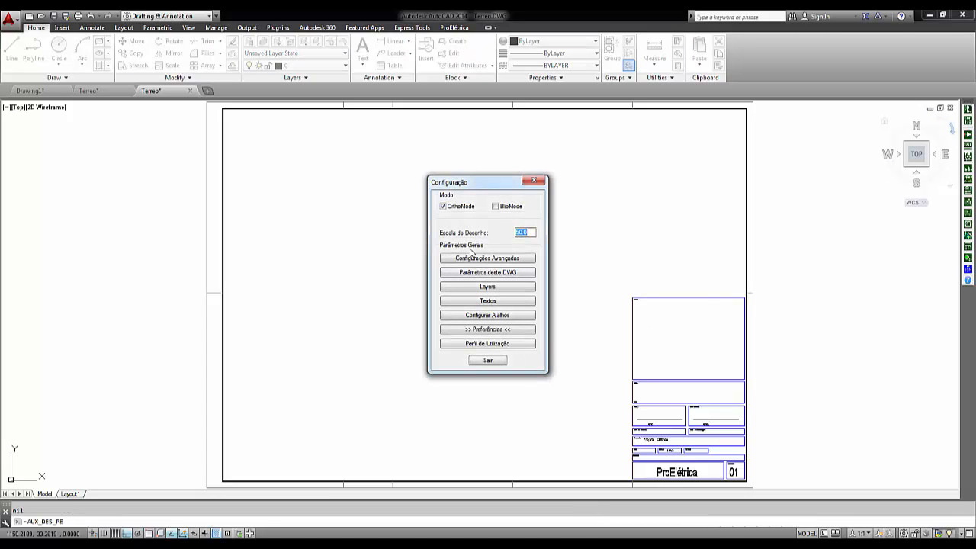
left_click(497, 275)
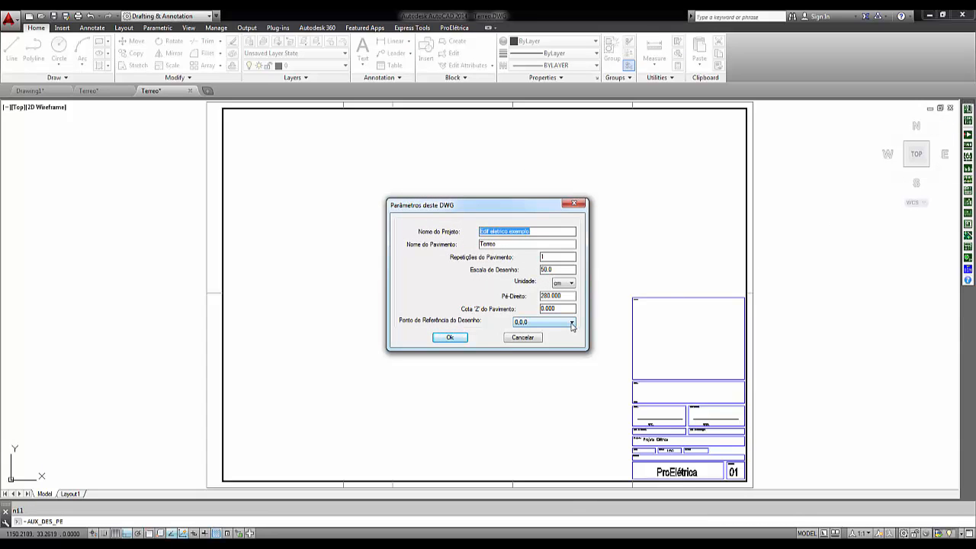
left_click(459, 338)
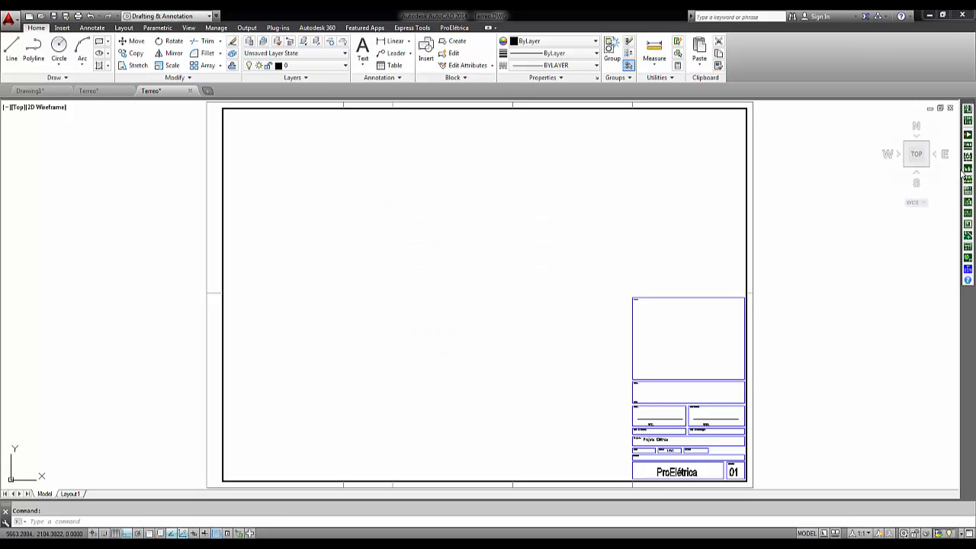
Step: Examine the layer names and colours configured for diagrams, indications, leader lines, and doors and windows
left_click(967, 120)
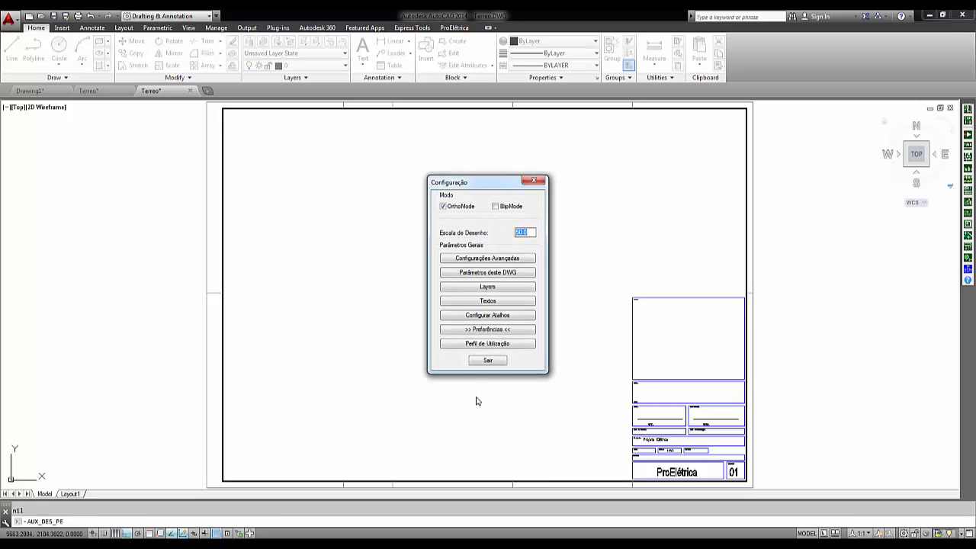
left_click(490, 289)
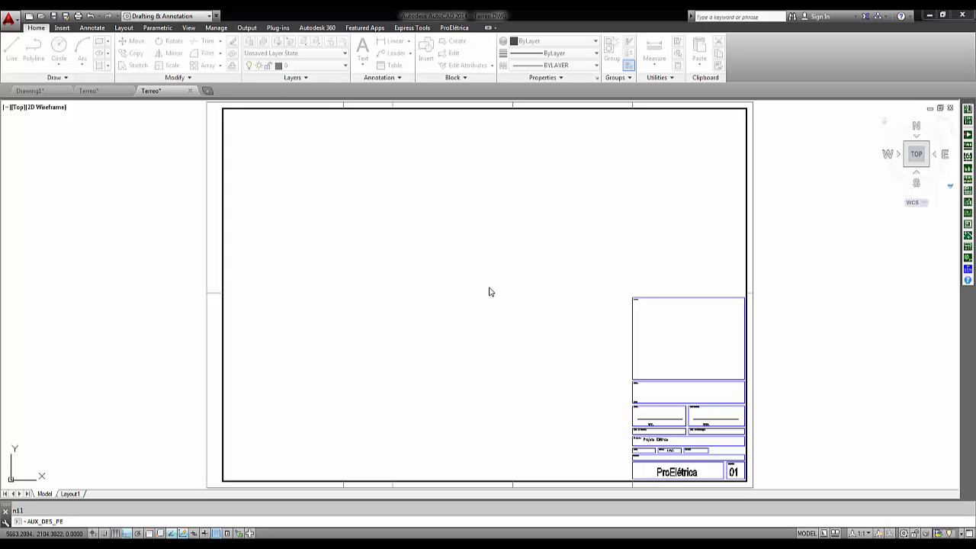
left_click(360, 212)
left_click(360, 258)
left_click(358, 284)
left_click(359, 304)
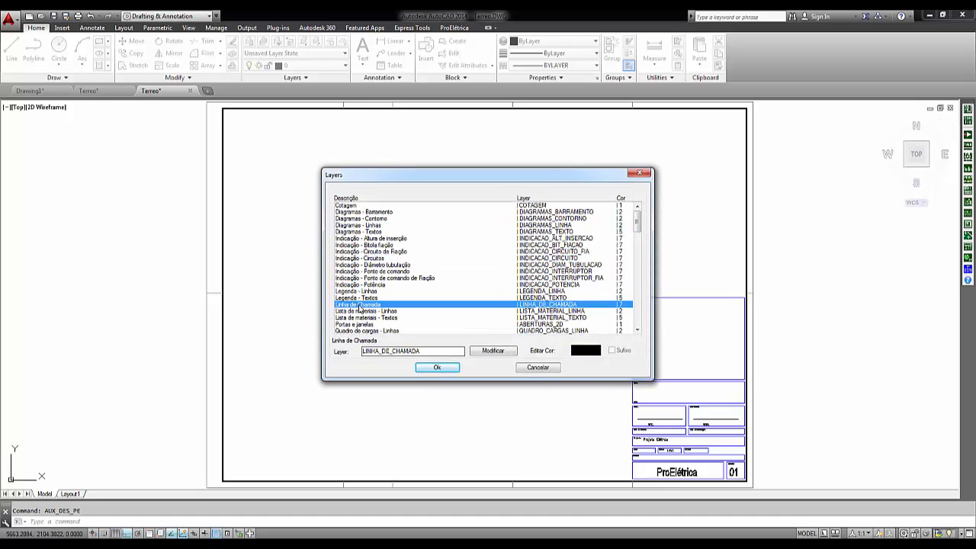
left_click(364, 324)
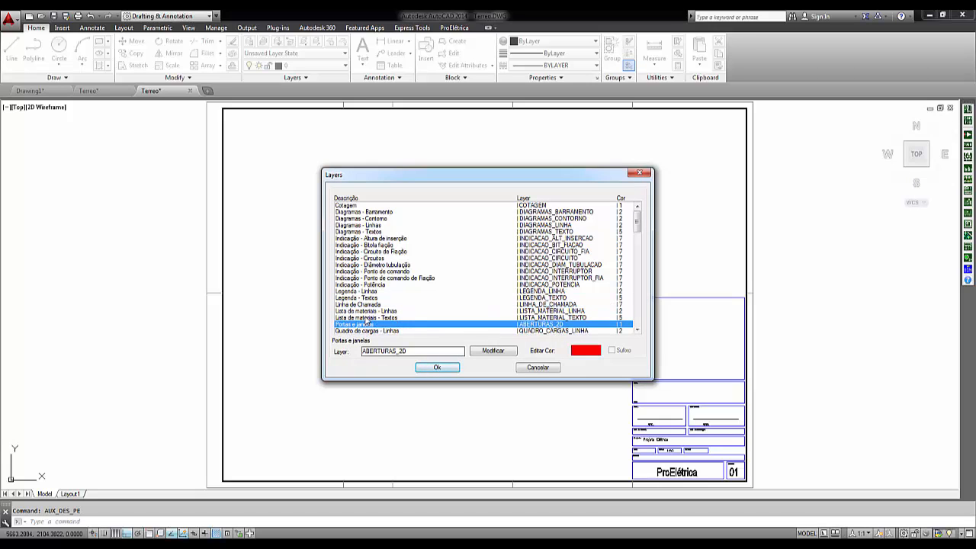
left_click(365, 265)
Step: Set the colour of the "Diagramas - Contorno" layer to red and accept the layer settings
left_click(366, 219)
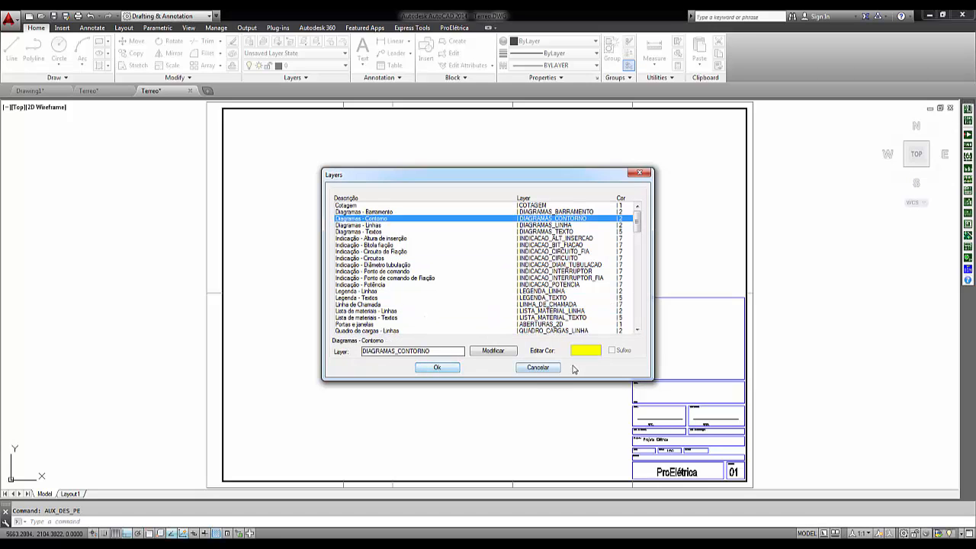
left_click(589, 351)
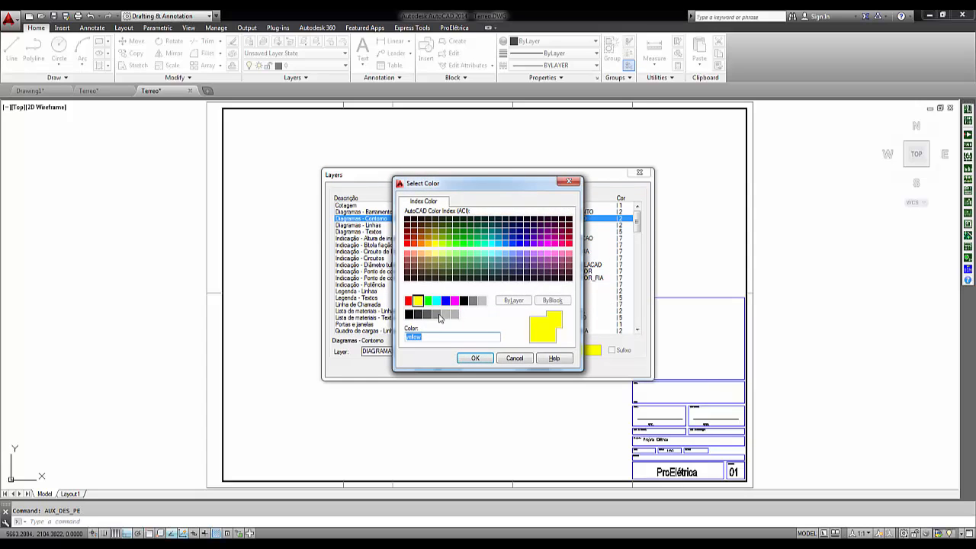
left_click(408, 301)
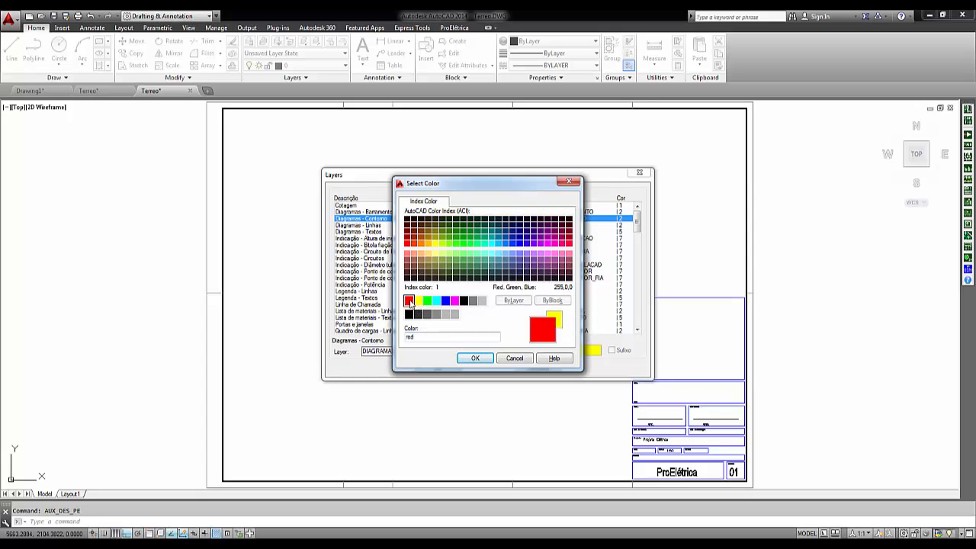
left_click(474, 359)
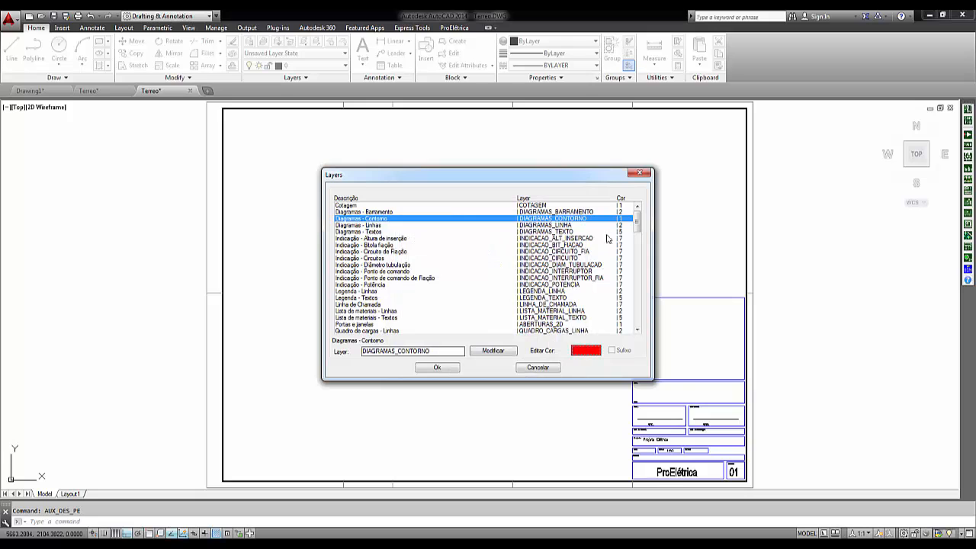
left_click(438, 369)
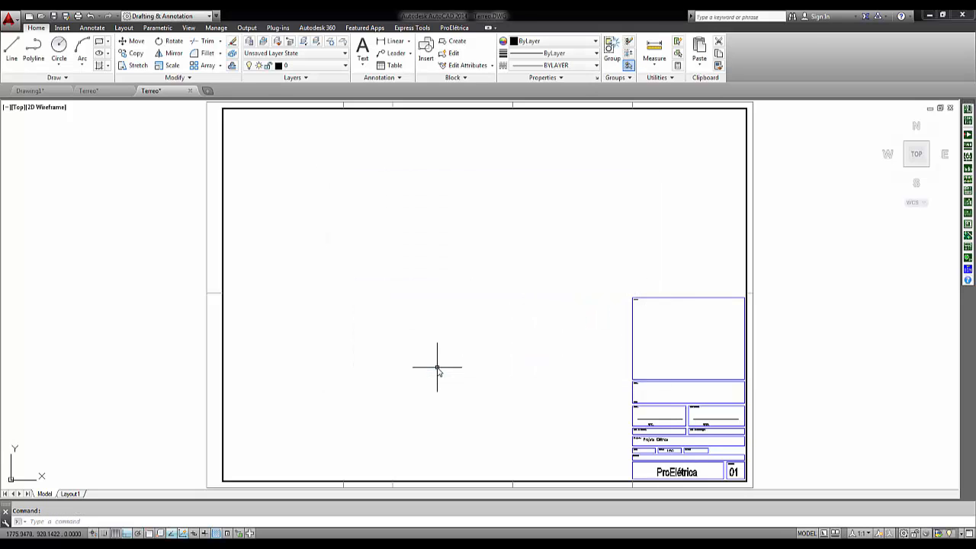
Step: Review the text heights, width factors and fonts configured for the project's text types
left_click(967, 122)
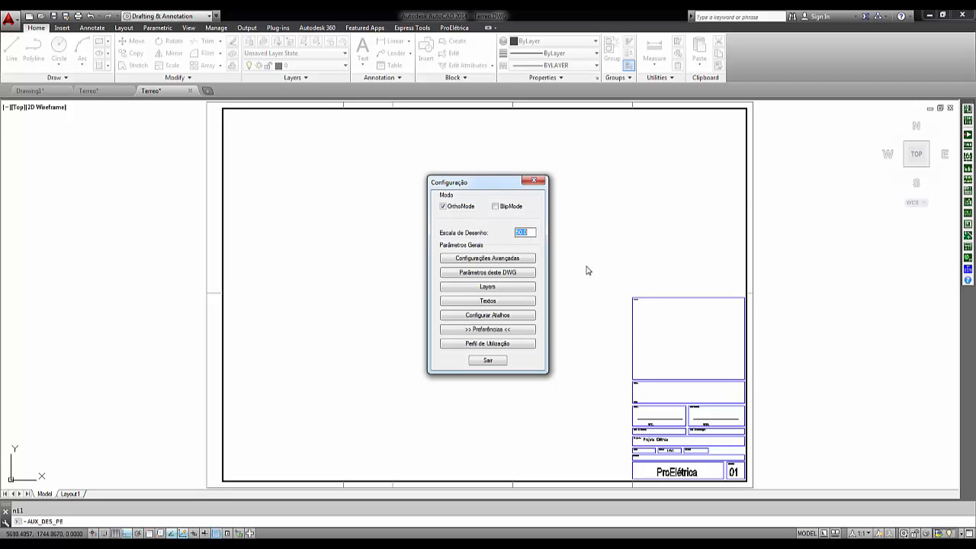
left_click(486, 301)
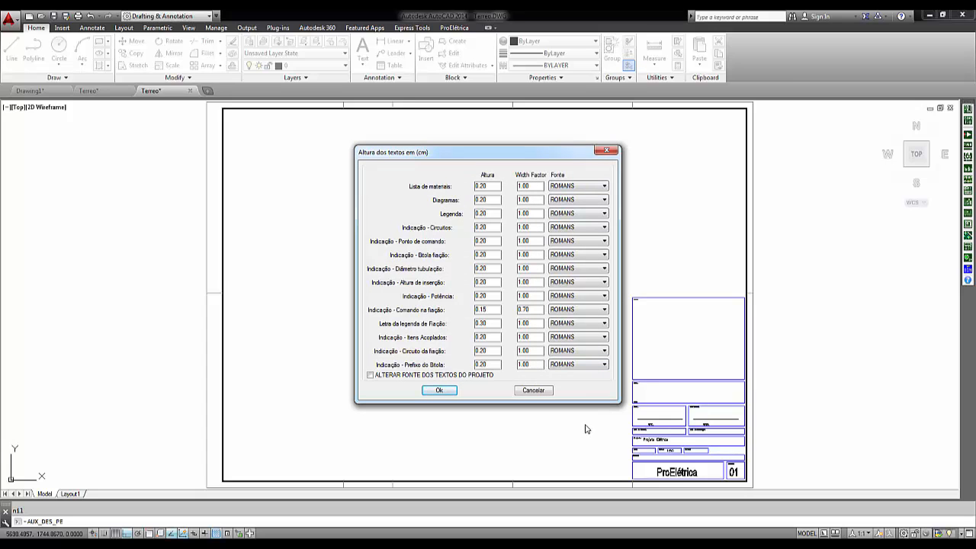
left_click(439, 391)
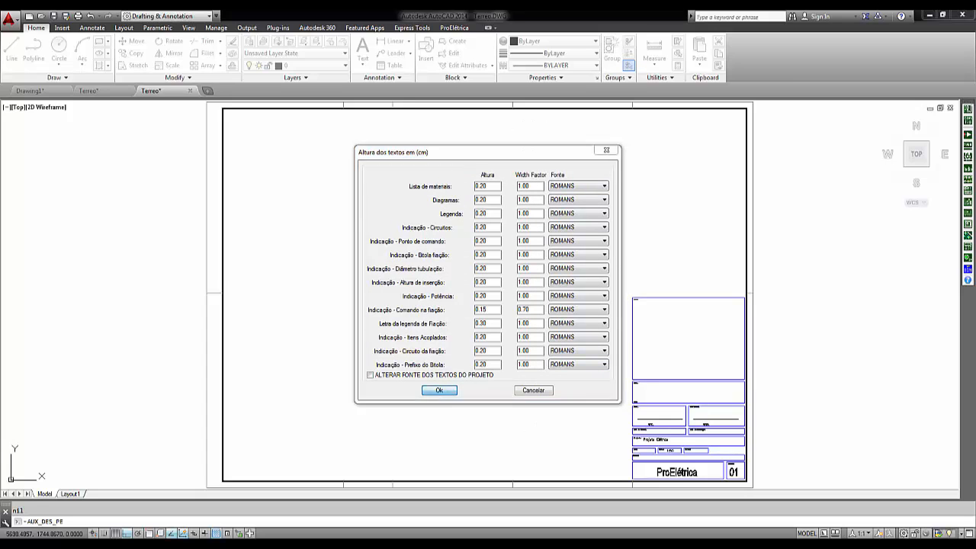
Step: Assign the shortcut IS to the "Simbologia - Inserir Simbologia" command and accept the shortcut configuration
left_click(487, 315)
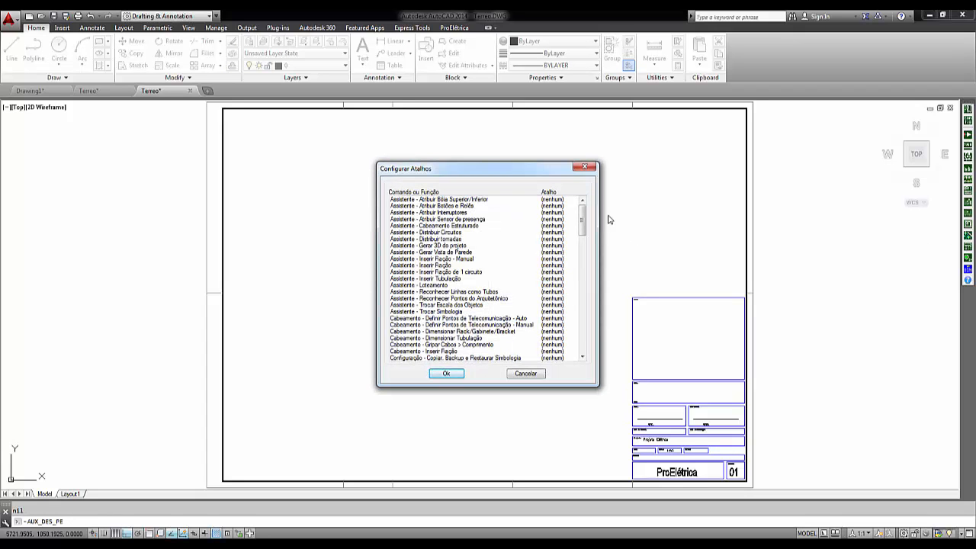
left_click_drag(584, 219, 587, 303)
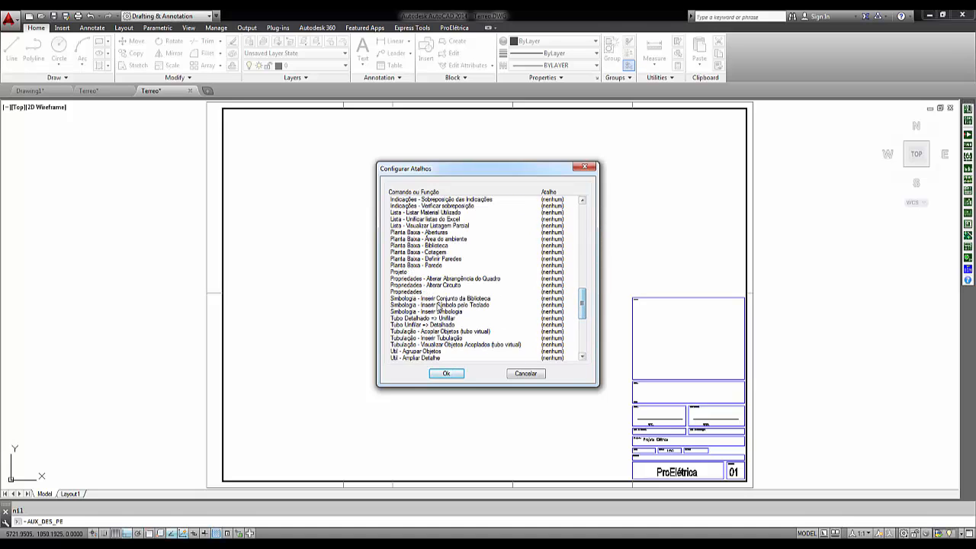
double_click(556, 312)
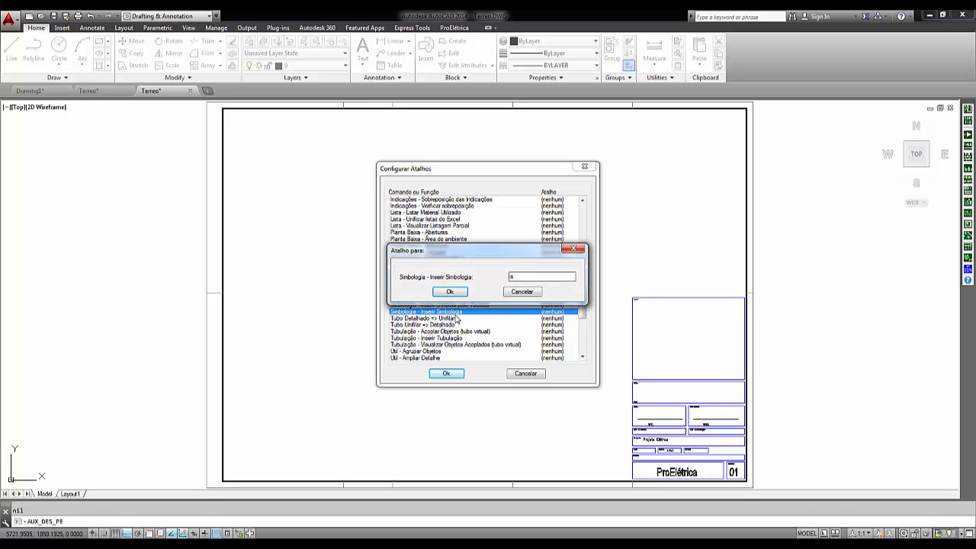
left_click(450, 292)
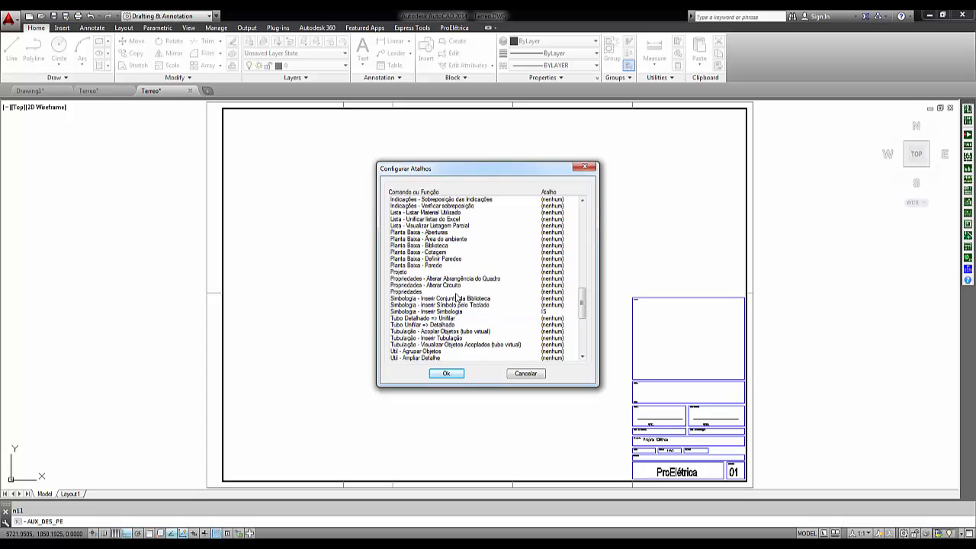
left_click(447, 374)
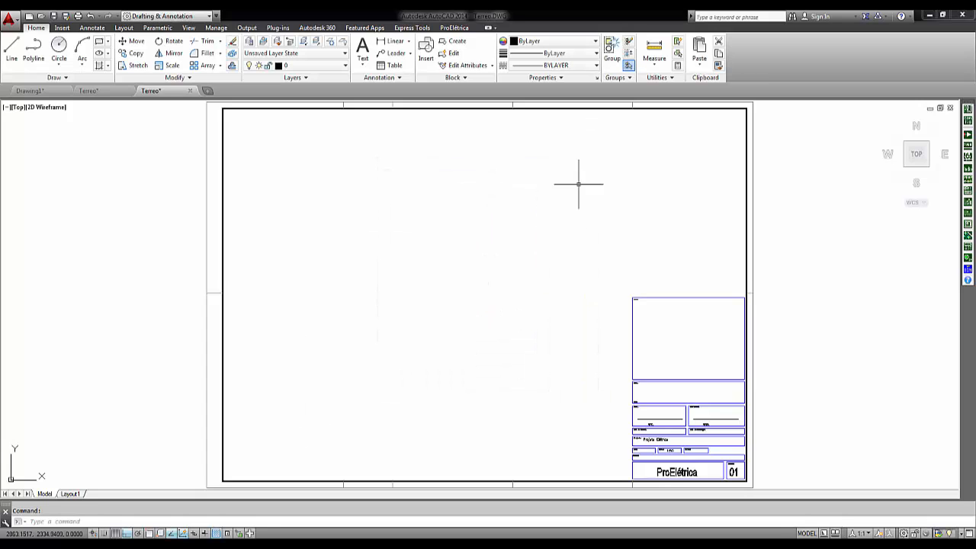
Step: Test the IS shortcut by running symbol insertion, view the 1-NBR-5444 telephone symbols, and exit without inserting
type("IS")
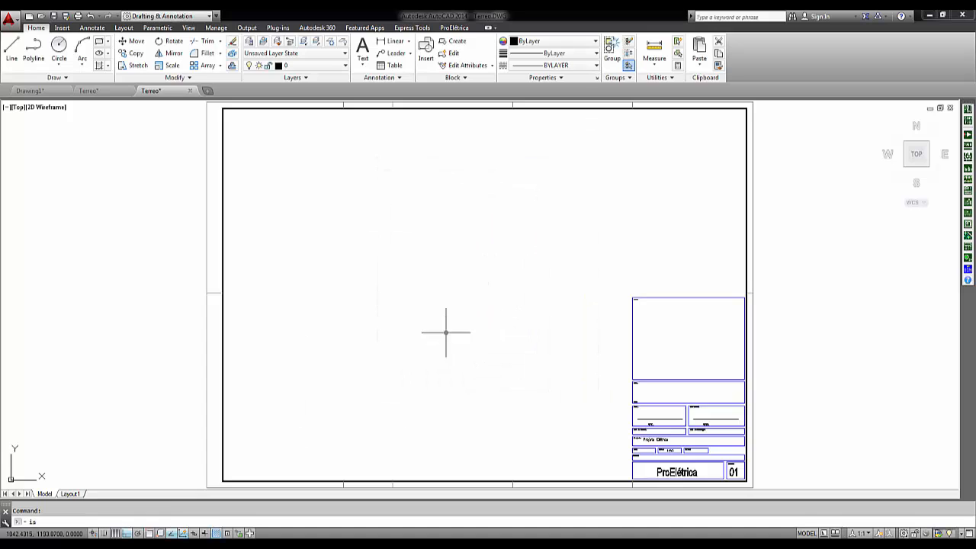
key("Return")
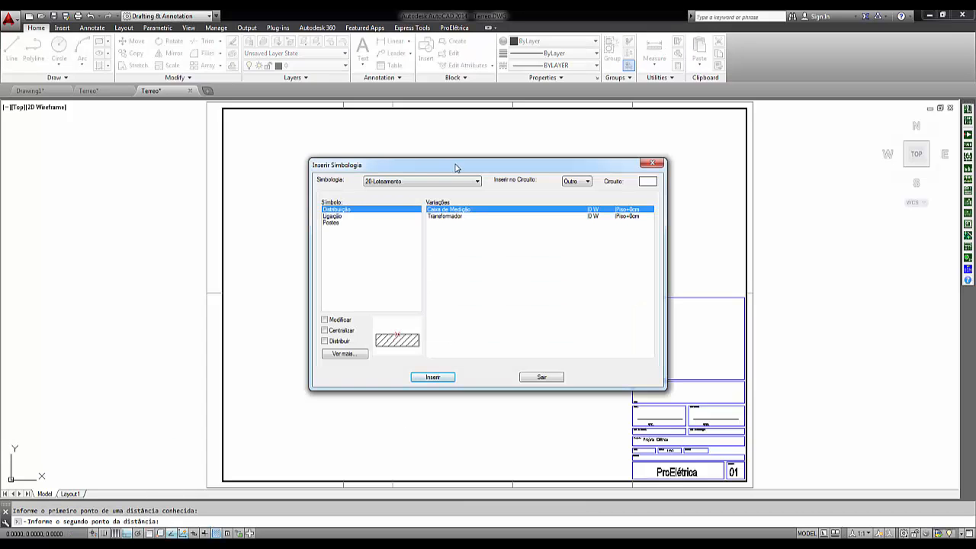
left_click(476, 182)
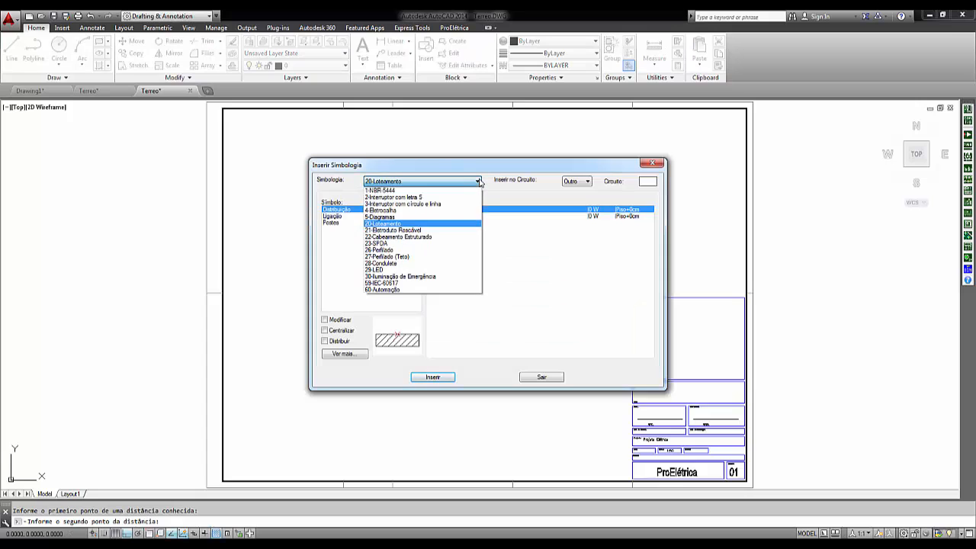
left_click(441, 194)
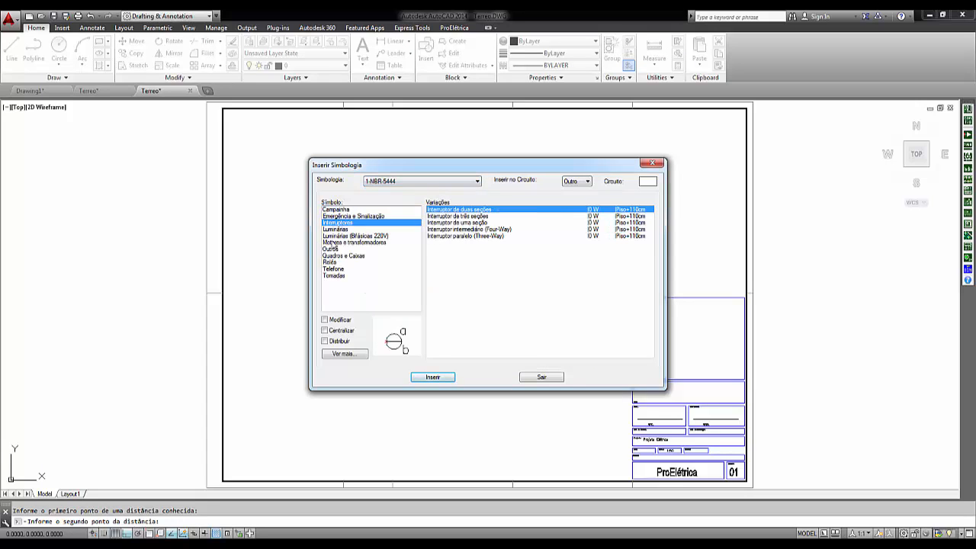
left_click(335, 269)
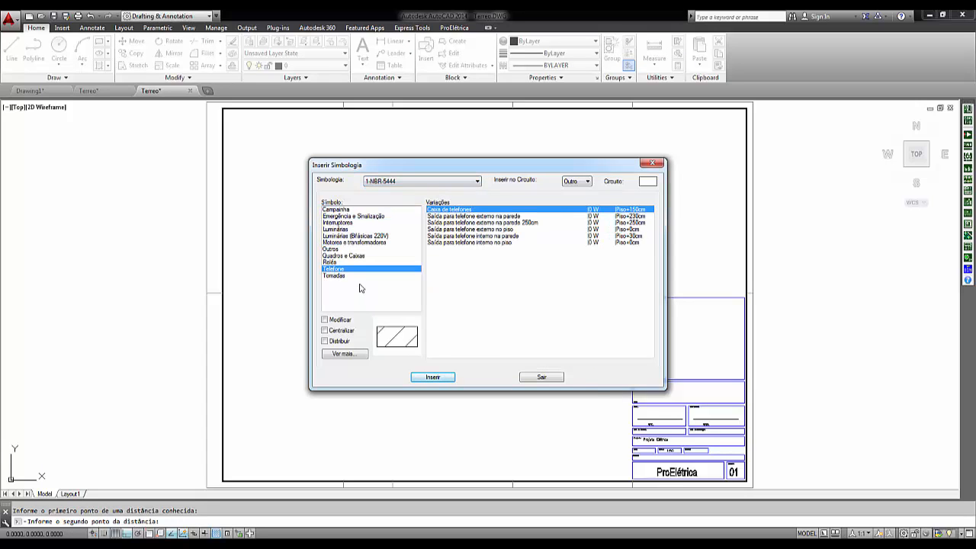
left_click(542, 378)
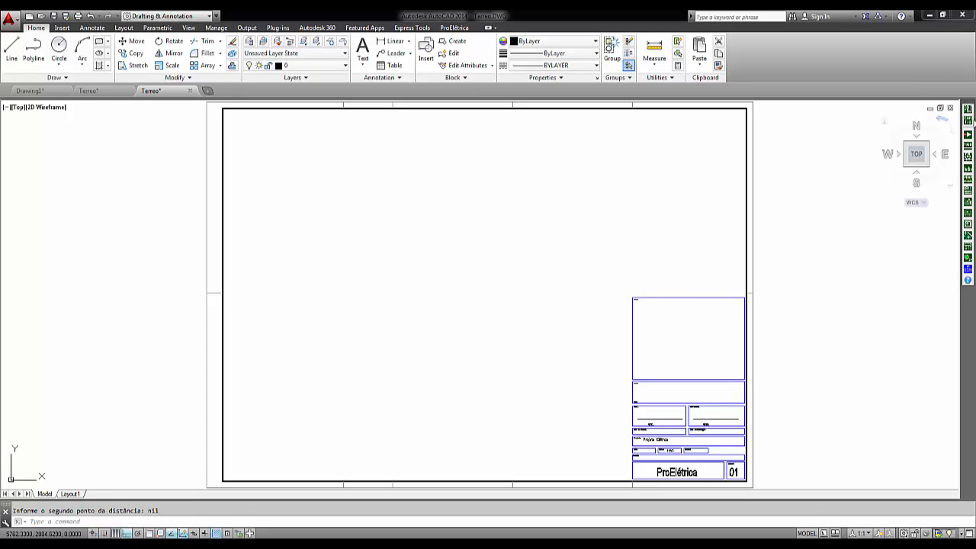
Step: Review the configuration's editable preferences list and the options for saving or restoring the usage profile
left_click(973, 119)
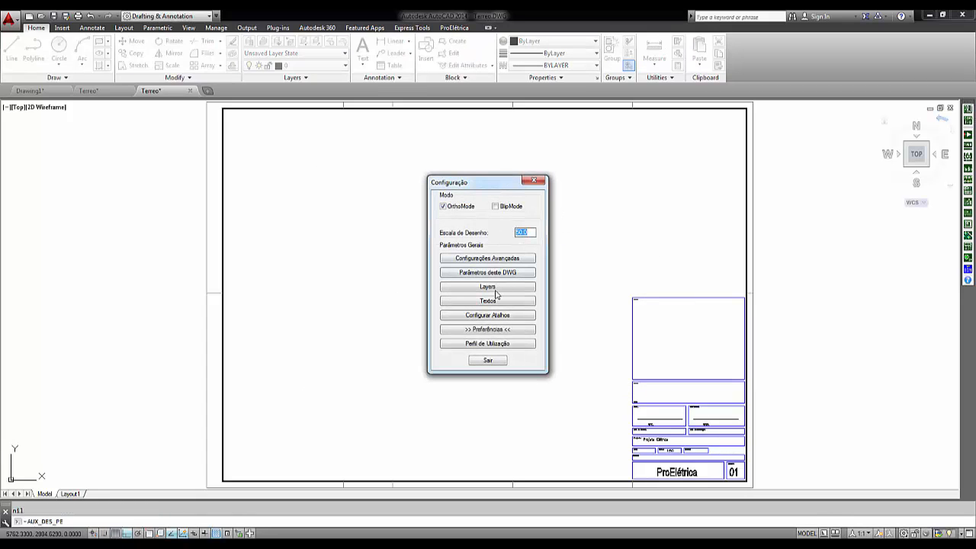
left_click(490, 331)
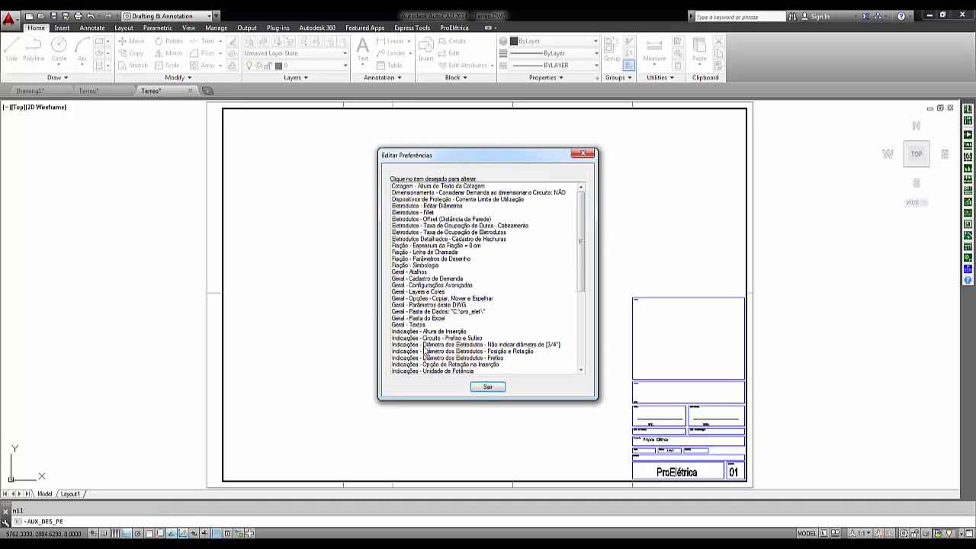
left_click(493, 388)
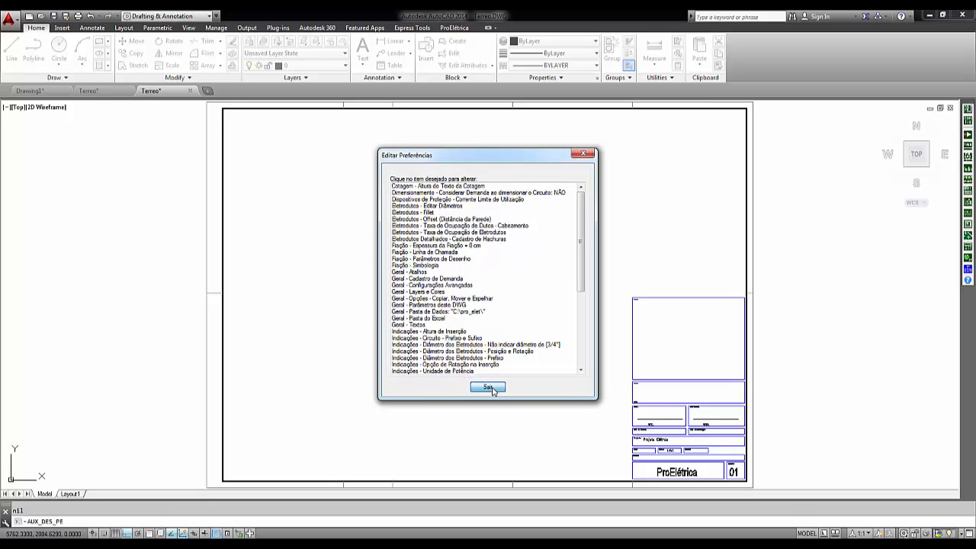
left_click(968, 122)
left_click(493, 346)
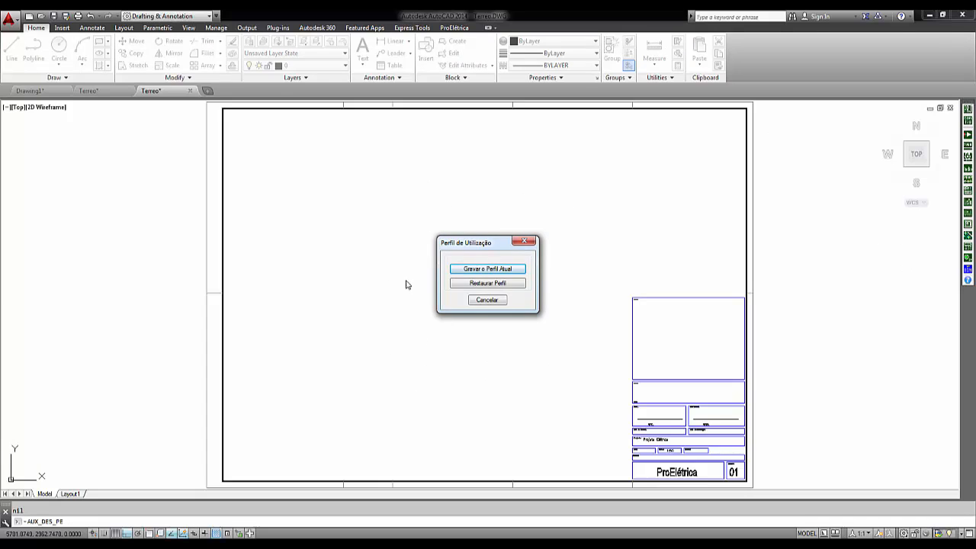
left_click(488, 300)
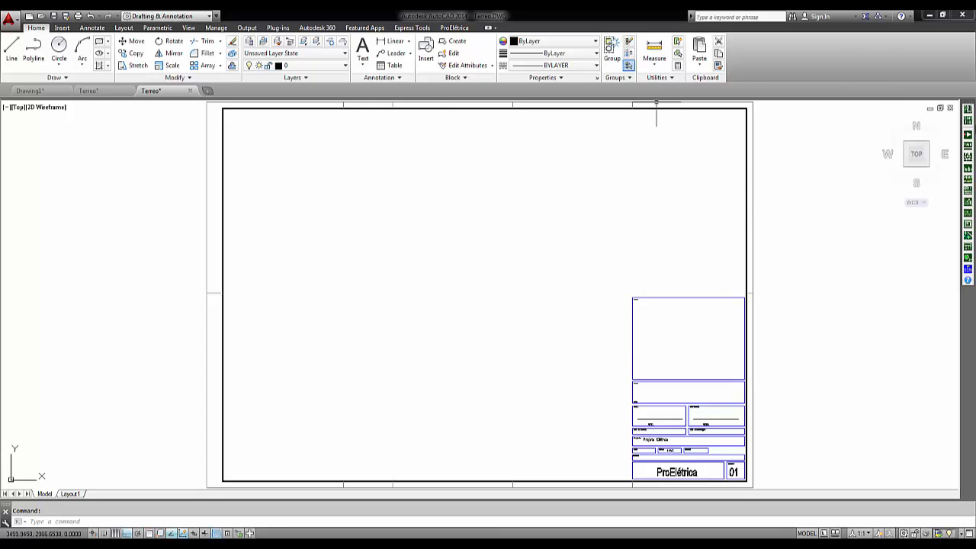
Step: Review the advanced configuration options for symbols, conduits, wiring, protection devices, references and calculation data
left_click(968, 120)
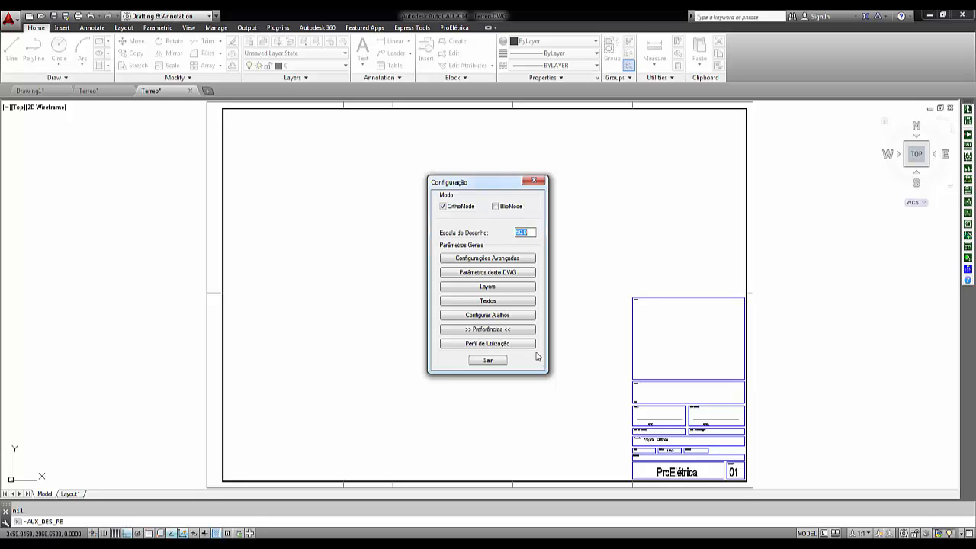
left_click(481, 258)
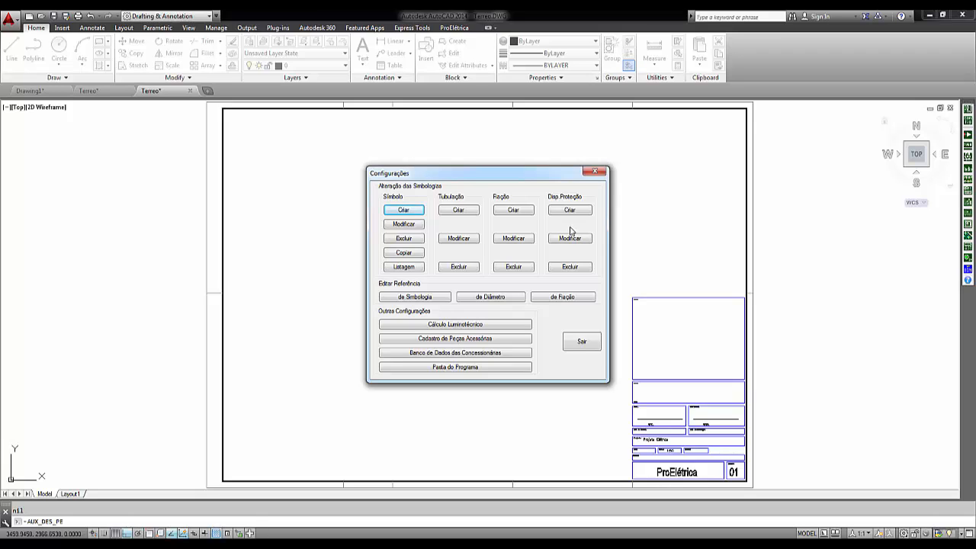
left_click(576, 344)
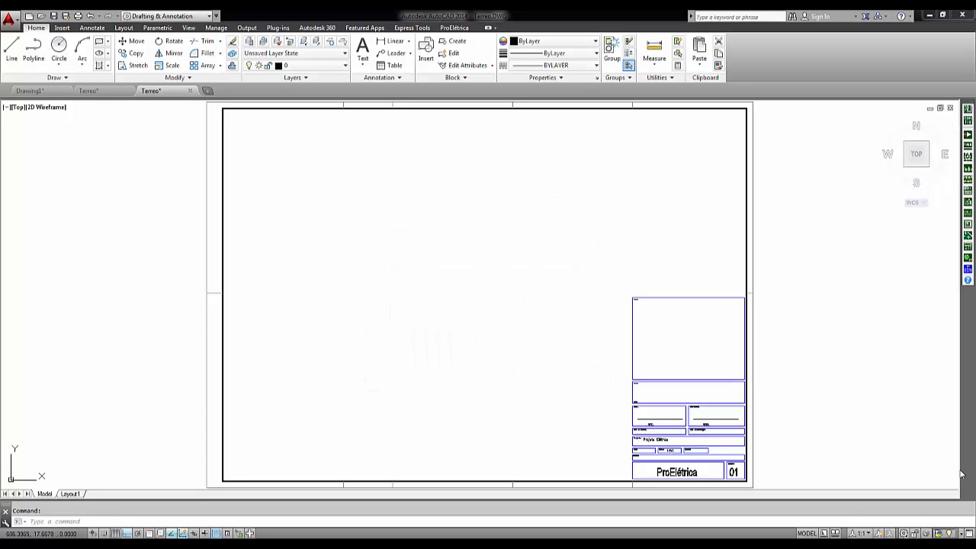
Step: Preview several fluorescent luminaire variations in the 1-NBR-5444 symbology, including Fluorescente 2x14W
left_click(969, 138)
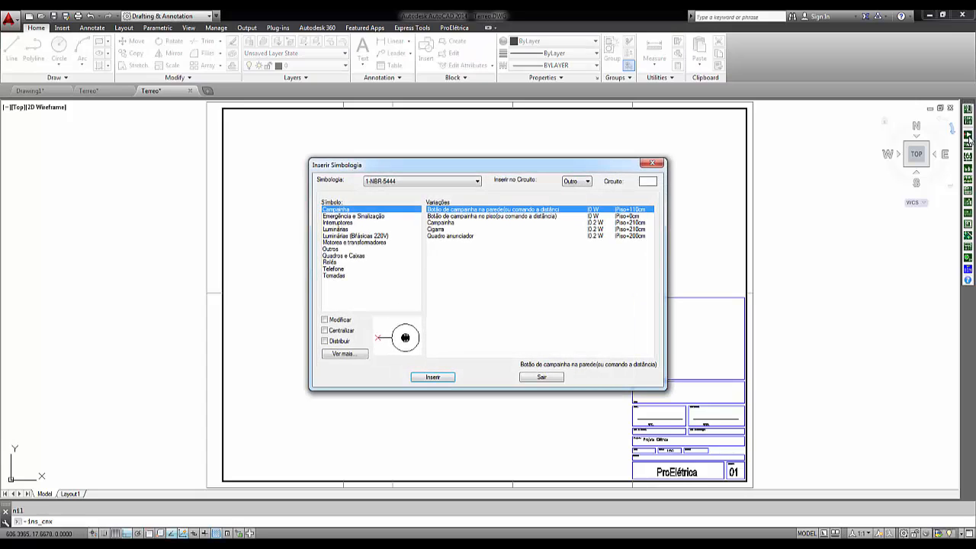
left_click(477, 181)
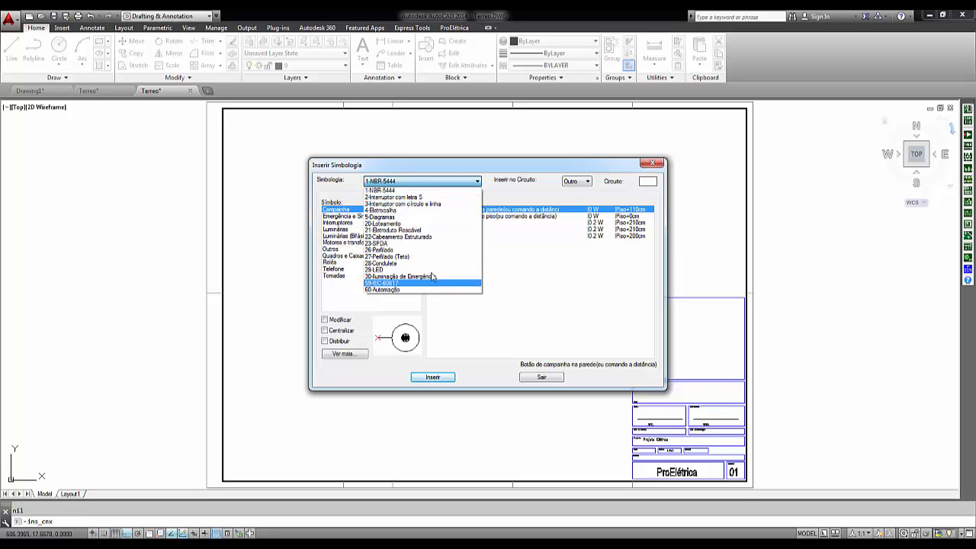
left_click(433, 191)
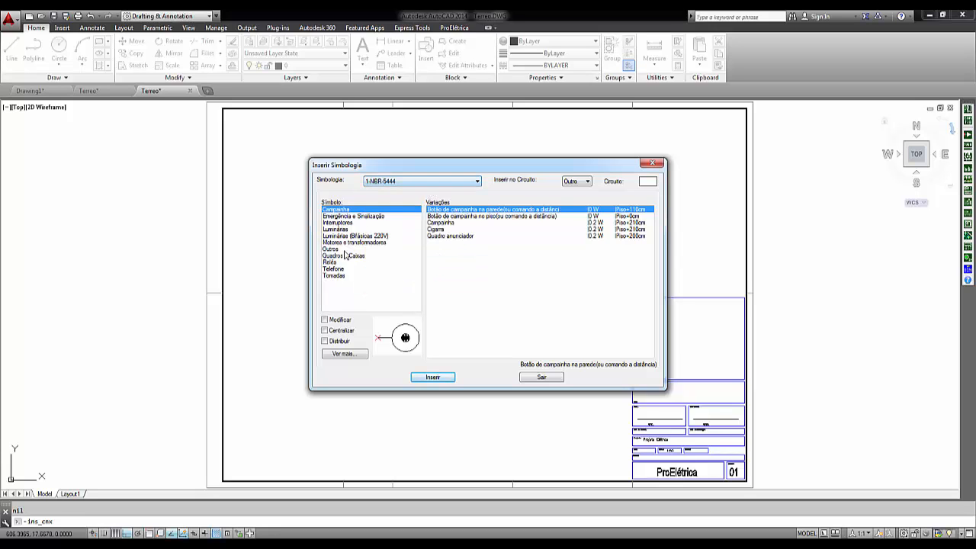
left_click(337, 228)
left_click(451, 262)
left_click(454, 302)
left_click(456, 342)
left_click(455, 354)
left_click(453, 322)
left_click(451, 291)
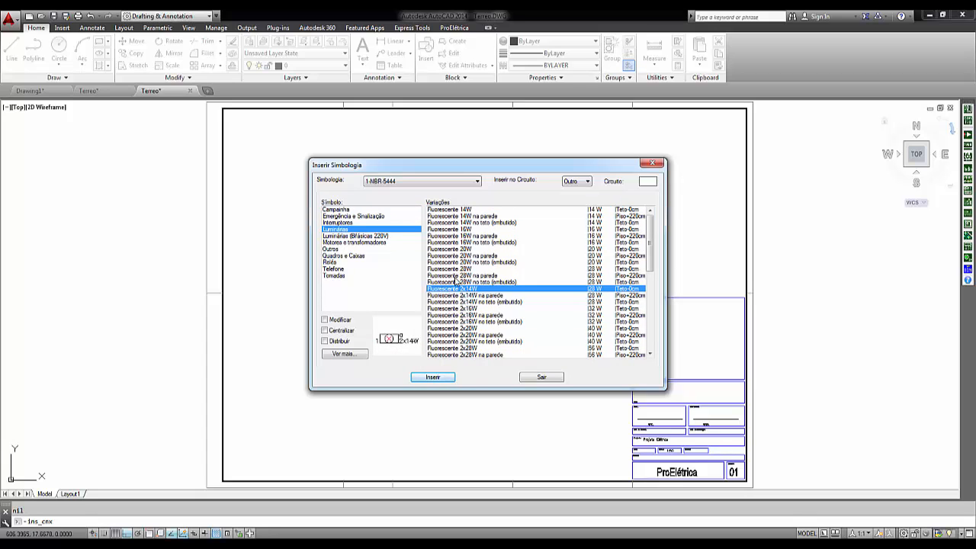
Step: Switch to the 2-Interruptor com letra S symbology and preview the Fluorescente 4x28W and 4x32W two-phase luminaires
left_click(478, 181)
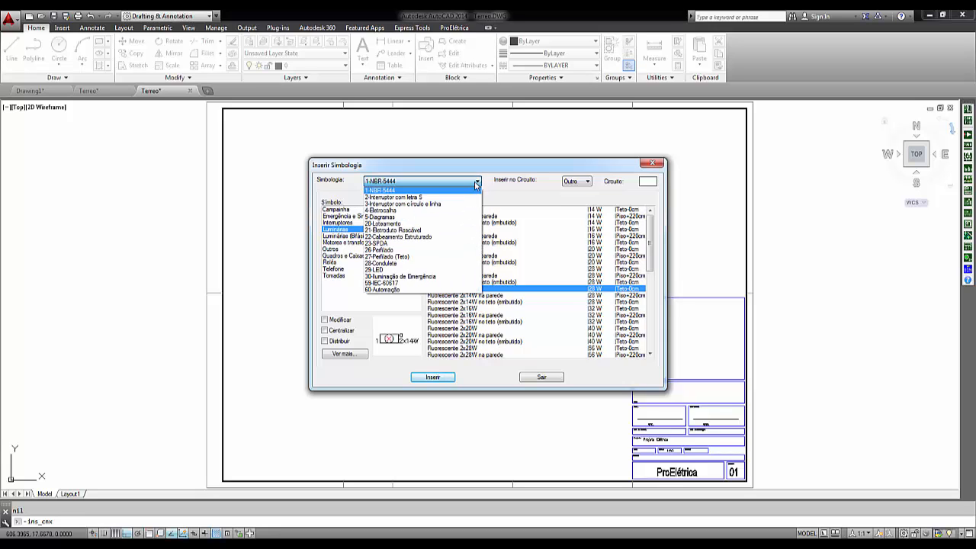
left_click(458, 199)
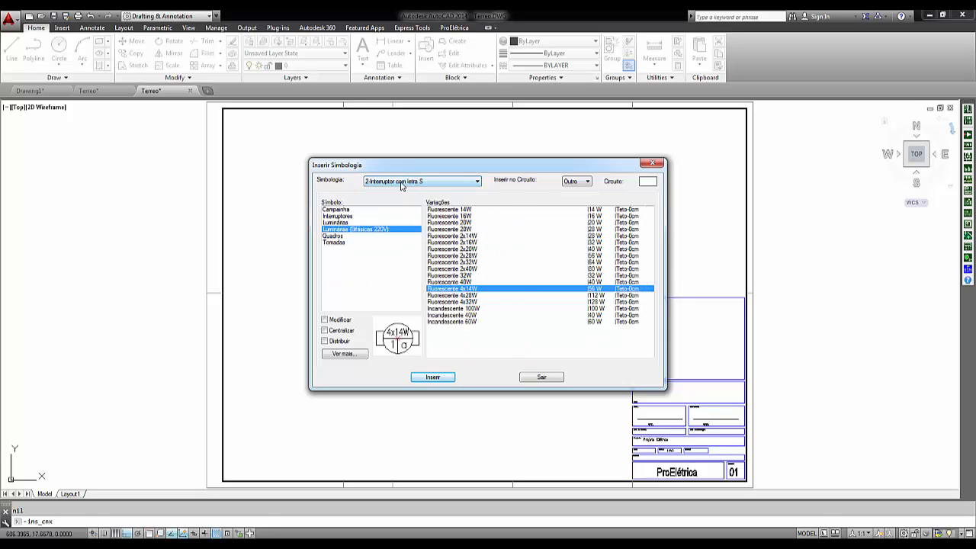
left_click(452, 296)
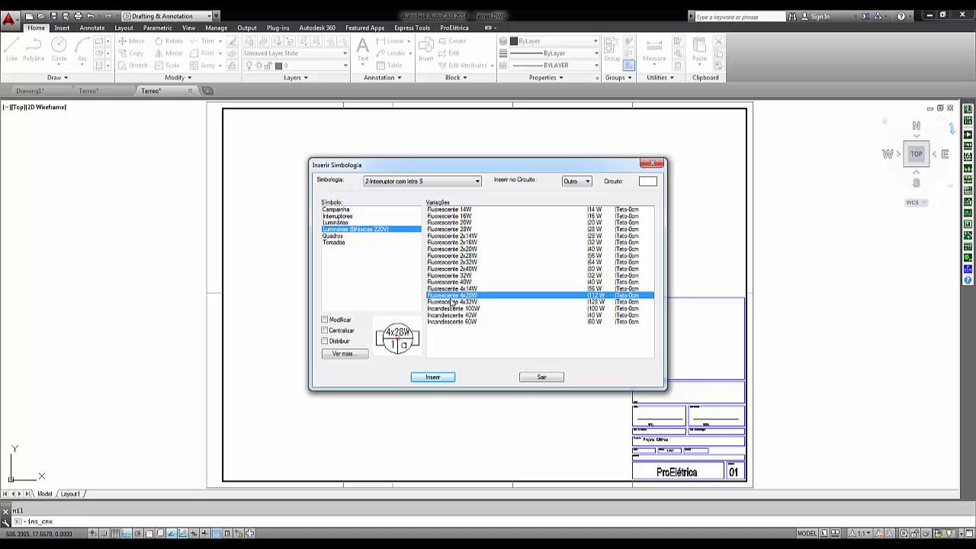
left_click(452, 302)
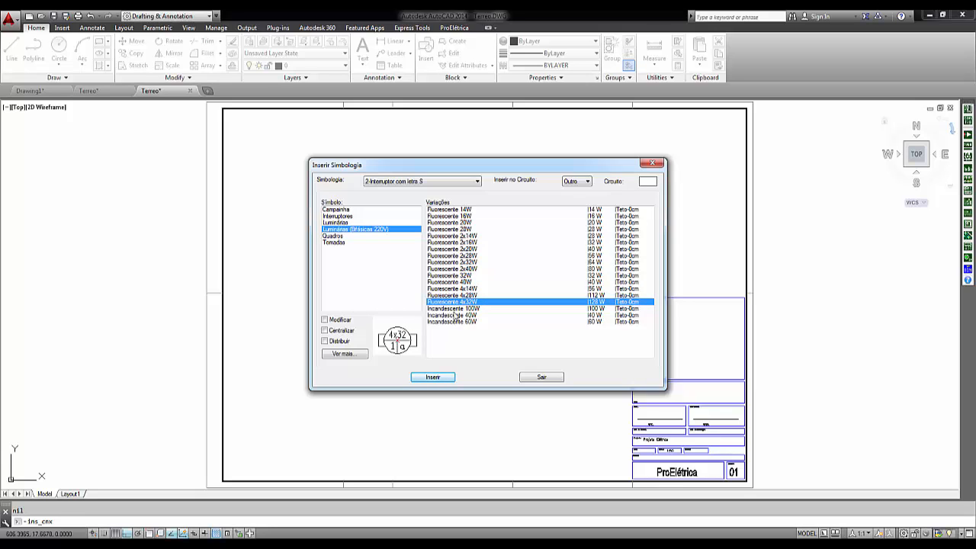
Step: Switch to the 59-IEC-60617 symbology, preview the Fluorescente 2x32W luminaire, and exit symbol insertion without placing anything
left_click(477, 181)
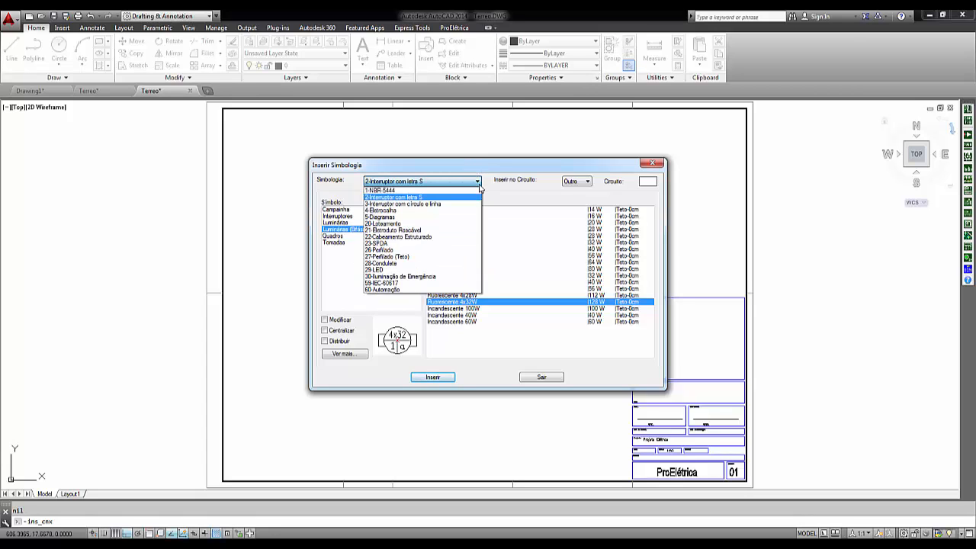
left_click(391, 283)
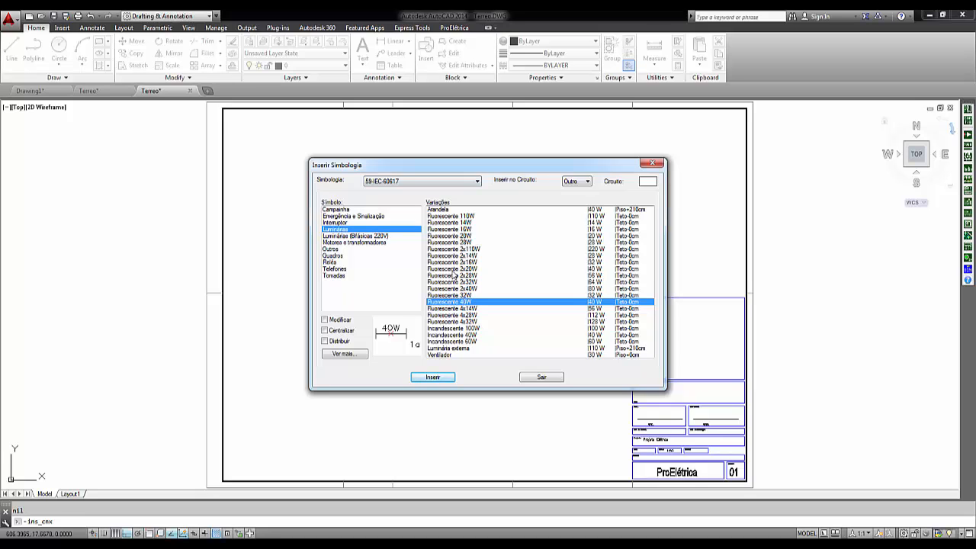
left_click(452, 282)
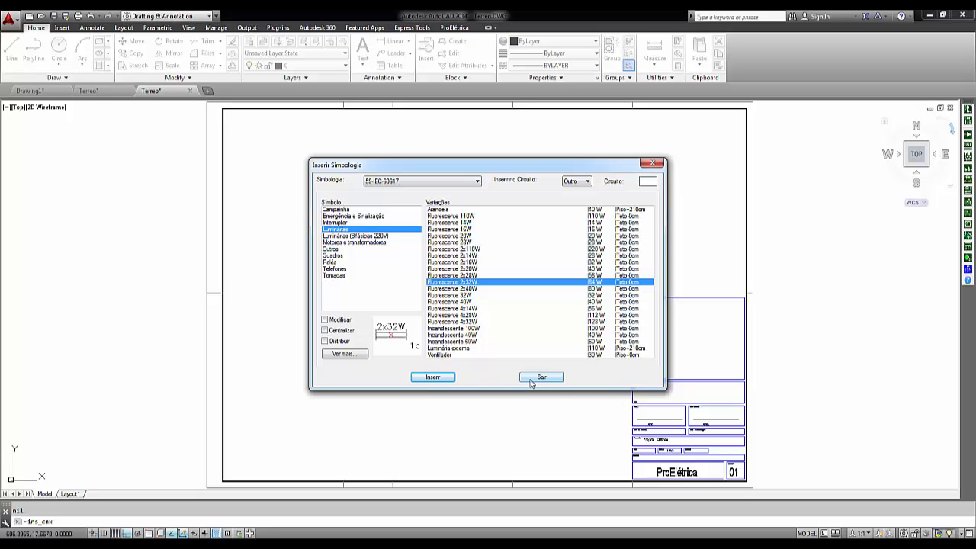
left_click(477, 180)
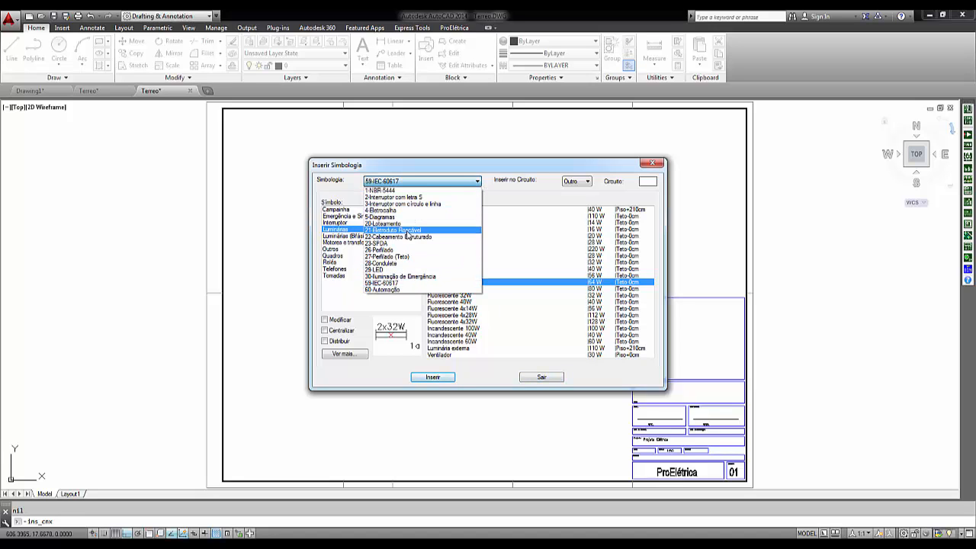
left_click(539, 378)
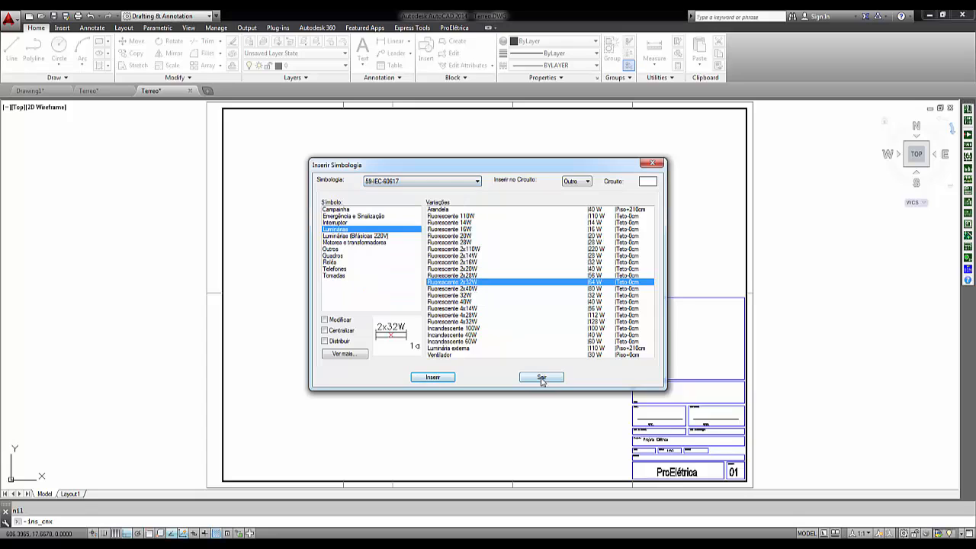
left_click(539, 378)
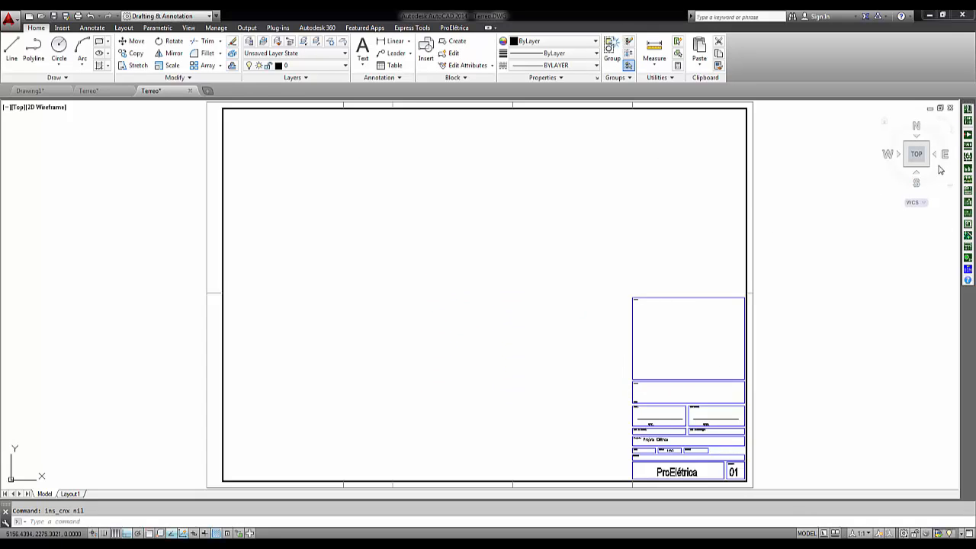
Step: Reopen symbol insertion and preview 59-IEC-60617 outlet variations, including air-conditioner outlets and Tomada 20A - Bifásica
left_click(967, 135)
left_click(337, 228)
left_click(335, 276)
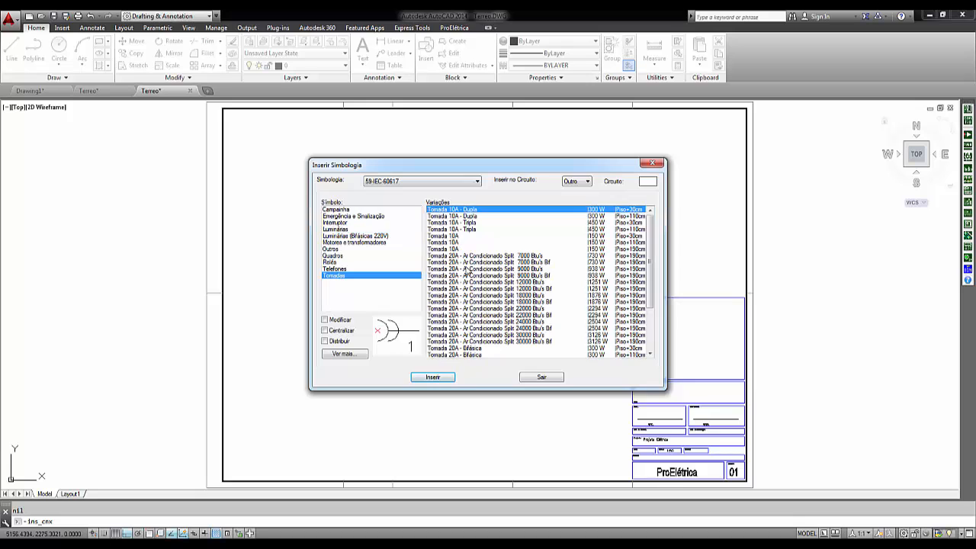
left_click(467, 269)
left_click(461, 301)
left_click(461, 348)
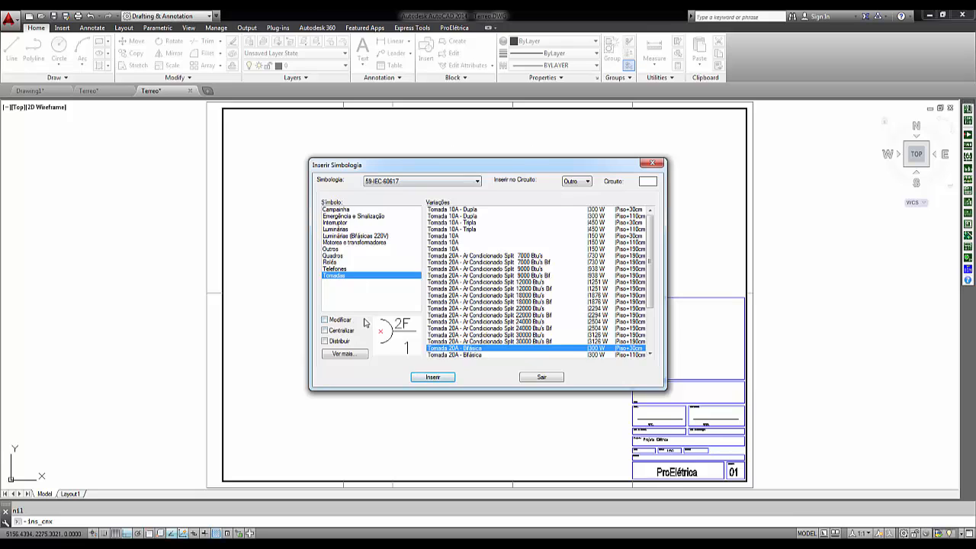
Step: Preview the 59-IEC-60617 two-phase 22000 Btu's split outlet, and select Tomada baixa 30cm in the 1-NBR-5444 symbology
left_click(473, 315)
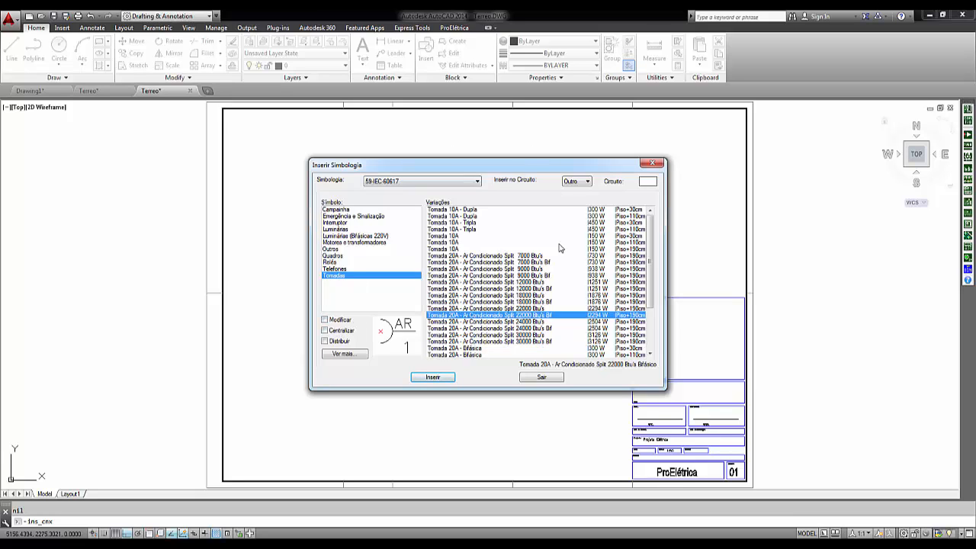
left_click(478, 182)
left_click(423, 191)
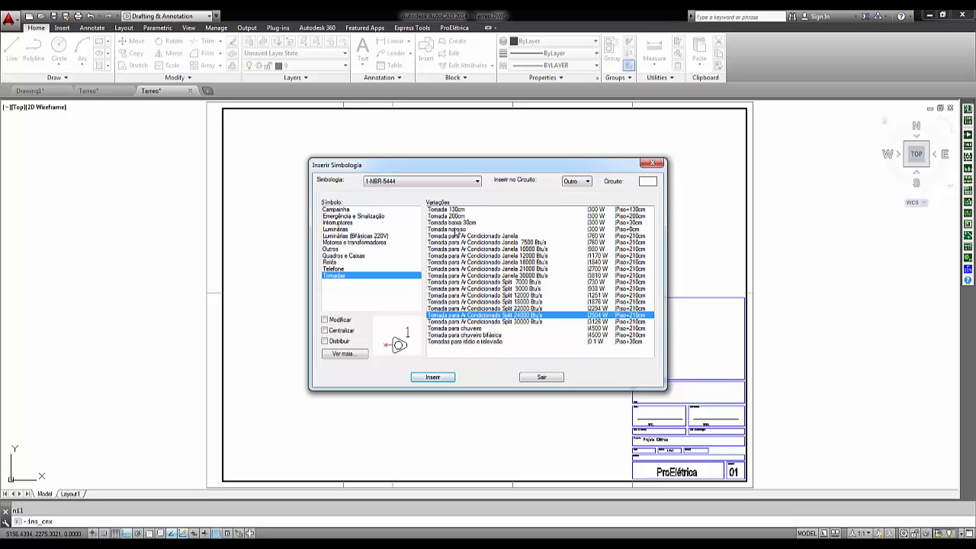
left_click(457, 229)
left_click(459, 223)
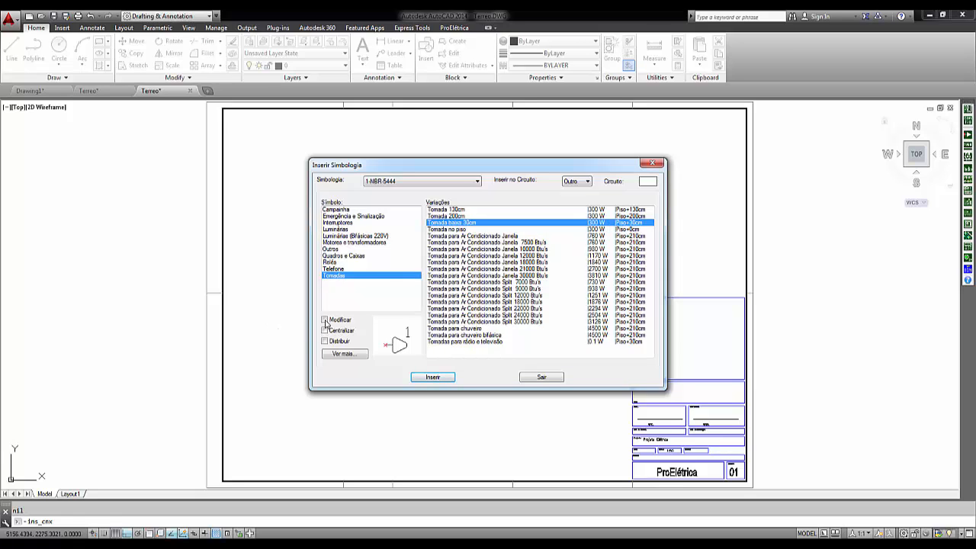
Step: Insert the Tomada baixa 30cm outlet in the upper part of the sheet with its power modified to 150 W
left_click(435, 378)
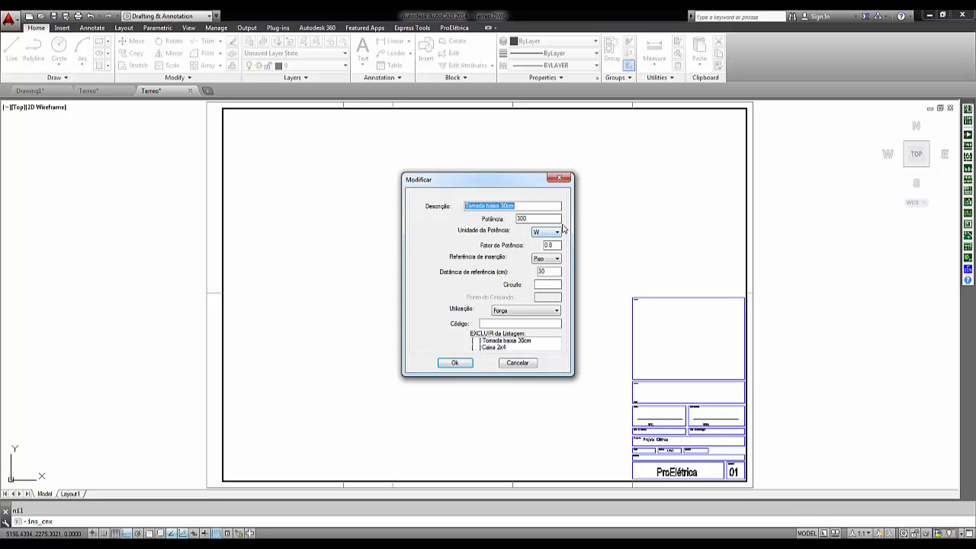
key("Tab")
type("1")
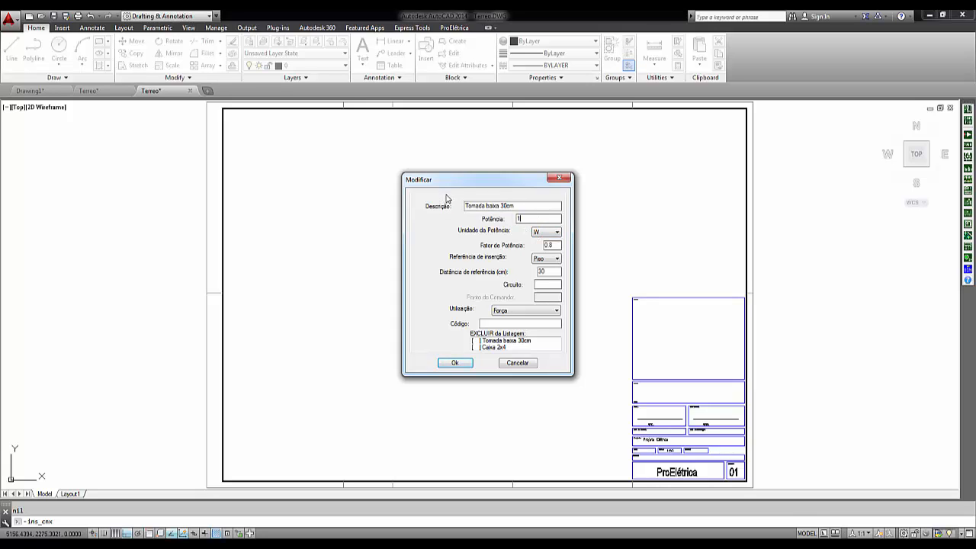
type("50")
left_click(455, 363)
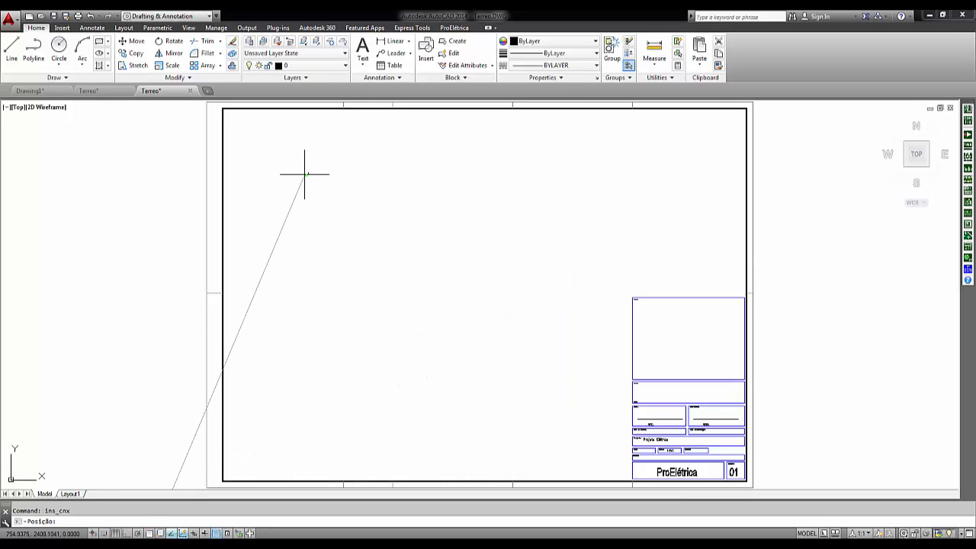
left_click(360, 178)
scroll(285, 156, "up", 10)
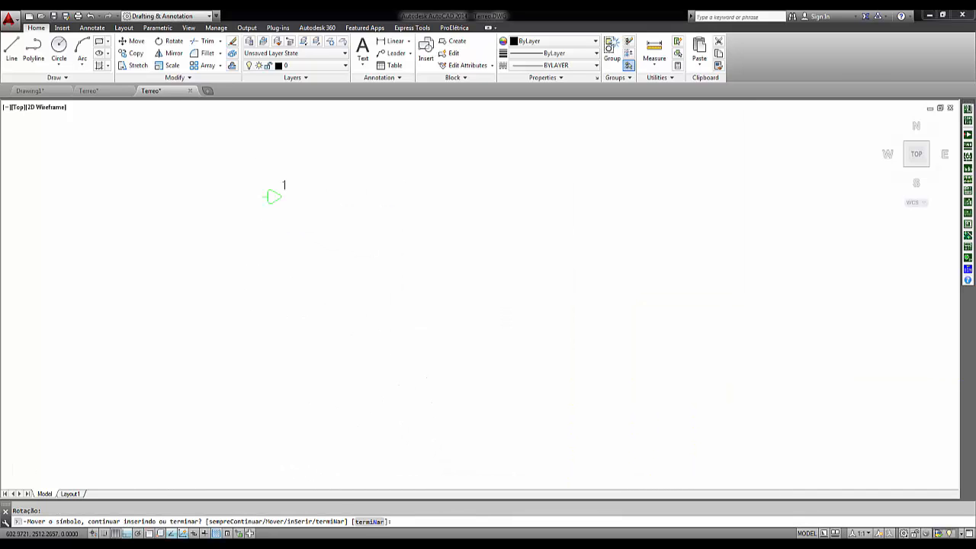
left_click(968, 135)
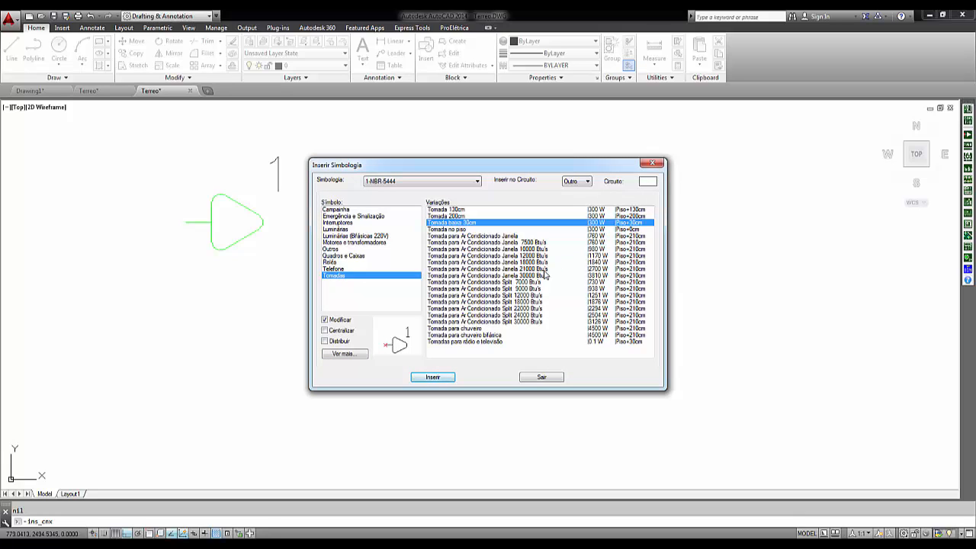
left_click(548, 380)
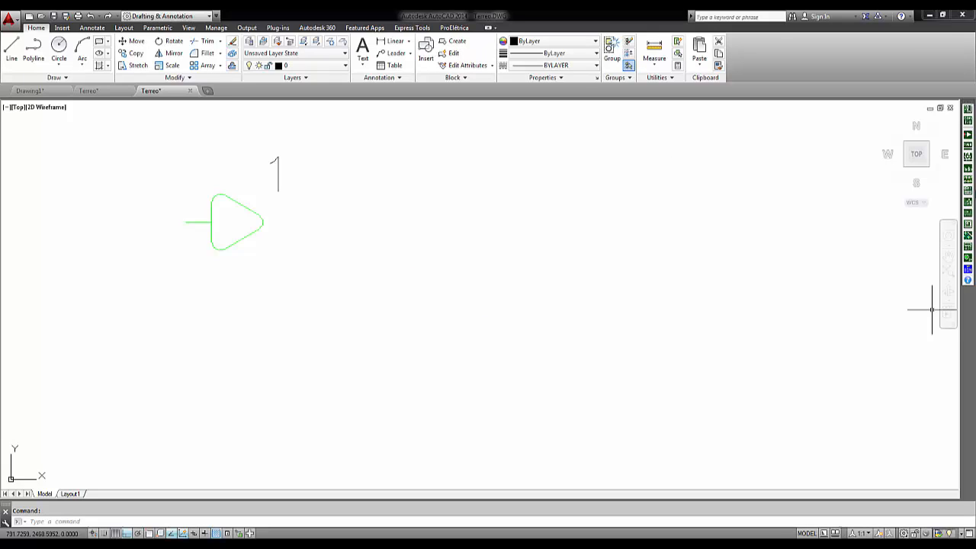
Step: Open conduit insertion and review the tube types of the 1-NBR-5444 and 4-Eletrocalha symbologies
left_click(969, 155)
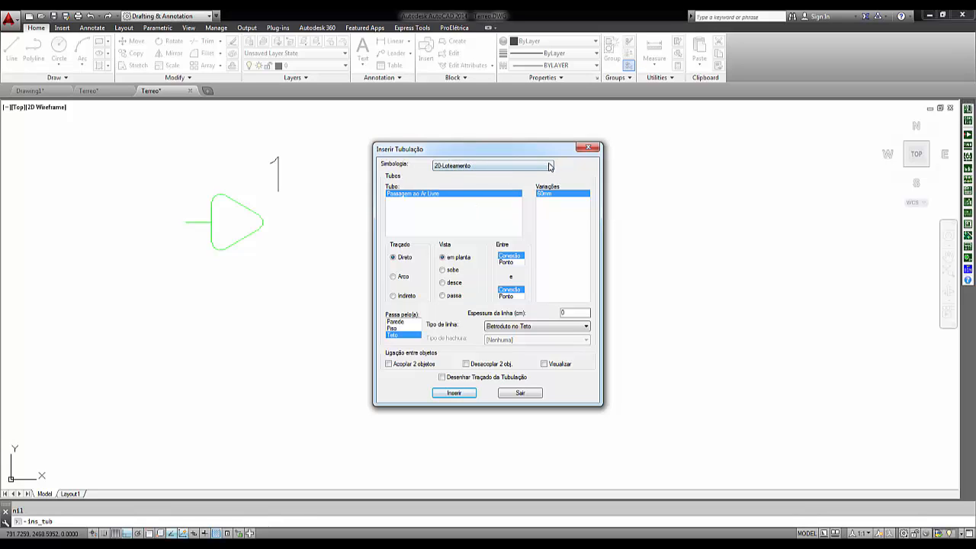
left_click(468, 165)
left_click(494, 174)
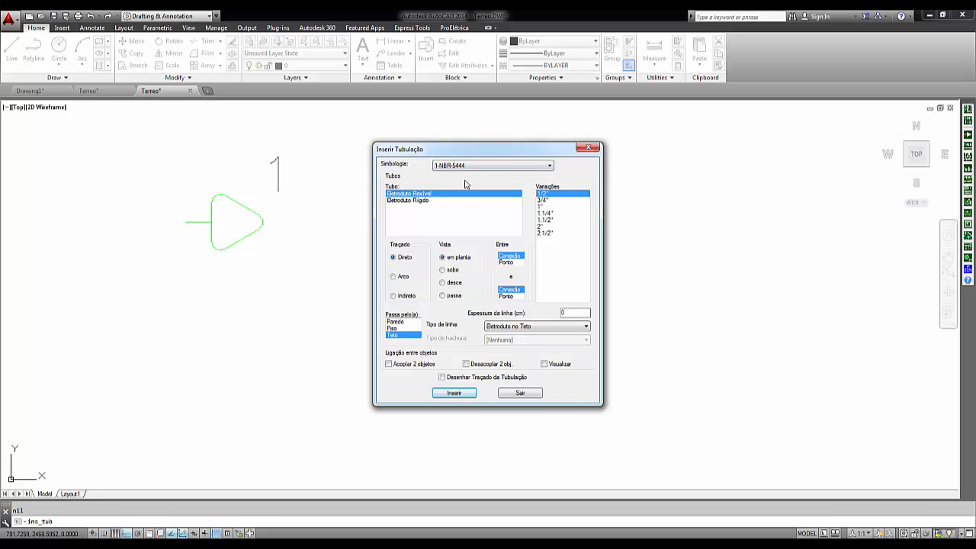
left_click(549, 165)
left_click(523, 193)
left_click(412, 215)
left_click(416, 227)
scroll(420, 234, "down", 1)
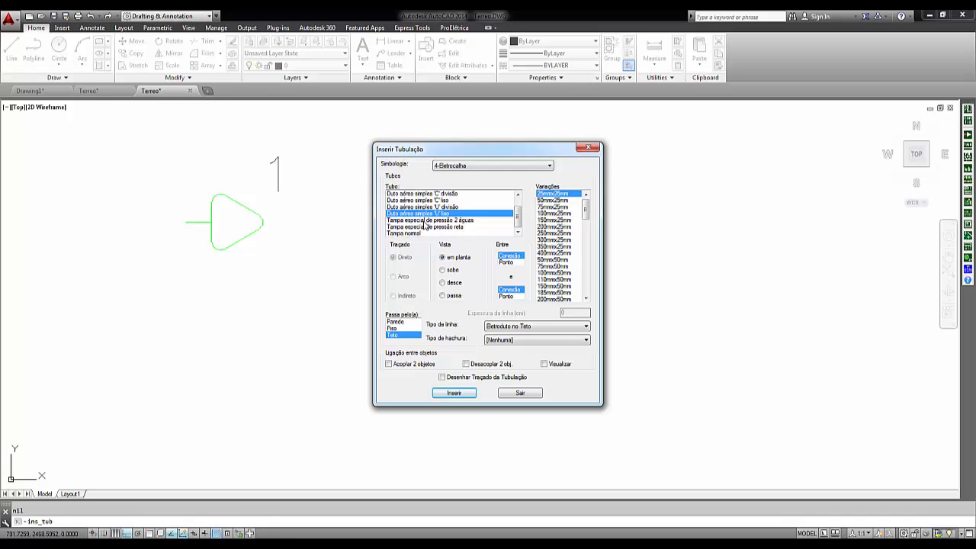
Step: Review the duct and cover types of the 26-Perfilado symbology and the conduit offered by 28-Condulete
left_click(548, 165)
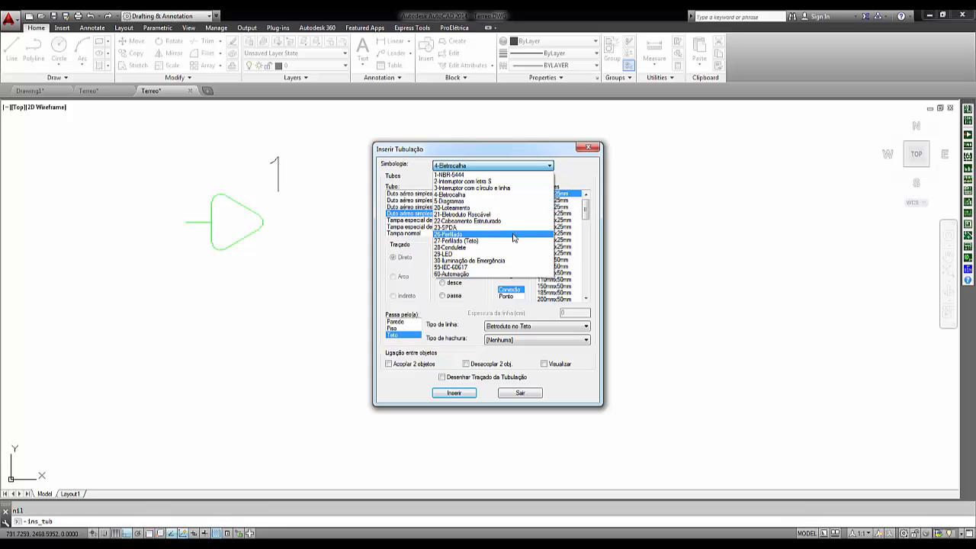
left_click(514, 234)
left_click(417, 200)
left_click(418, 207)
left_click(420, 213)
left_click(548, 165)
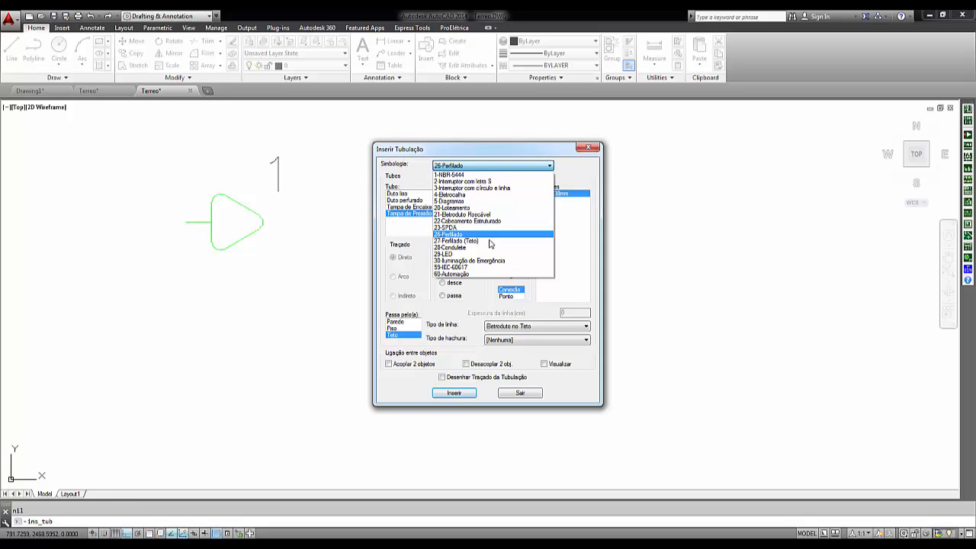
left_click(491, 248)
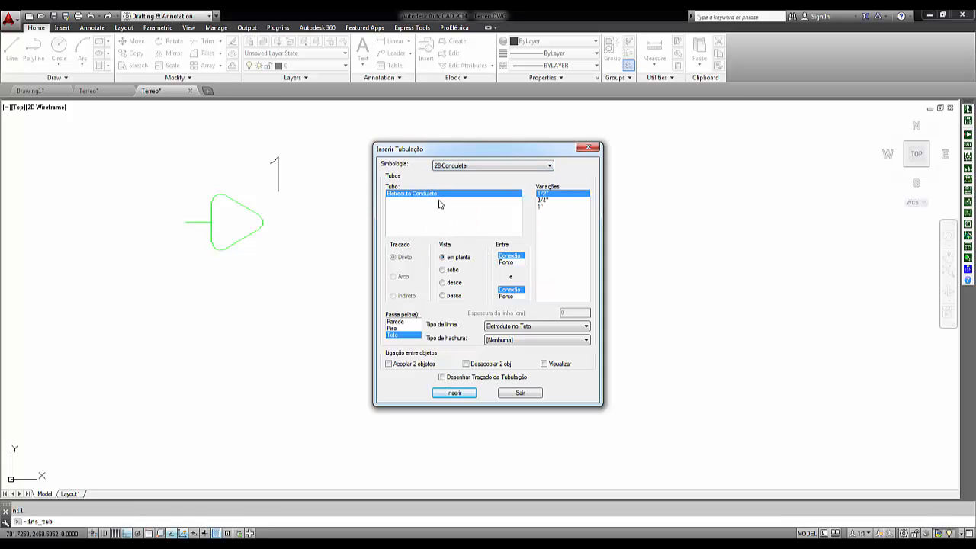
left_click(549, 165)
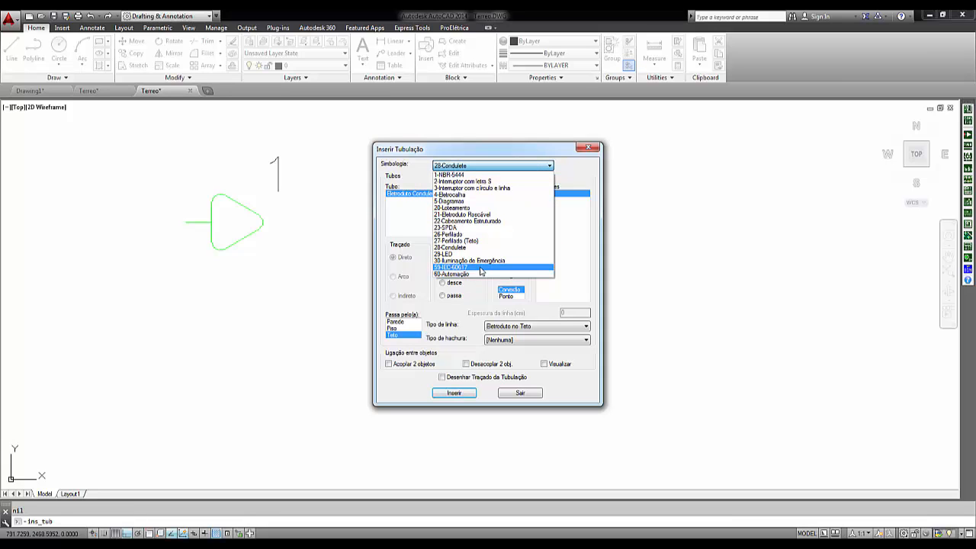
left_click(523, 397)
Step: Configure a 1-NBR-5444 Eletroduto Flexível of 1/2" running from a connection to a point
left_click(538, 168)
scroll(538, 167, "up", 5)
left_click(505, 174)
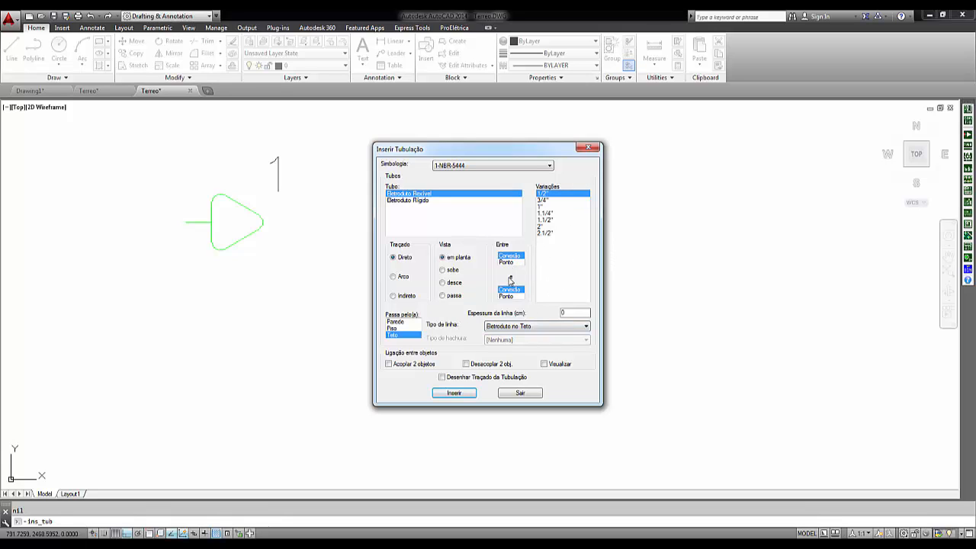
left_click(506, 296)
left_click(545, 200)
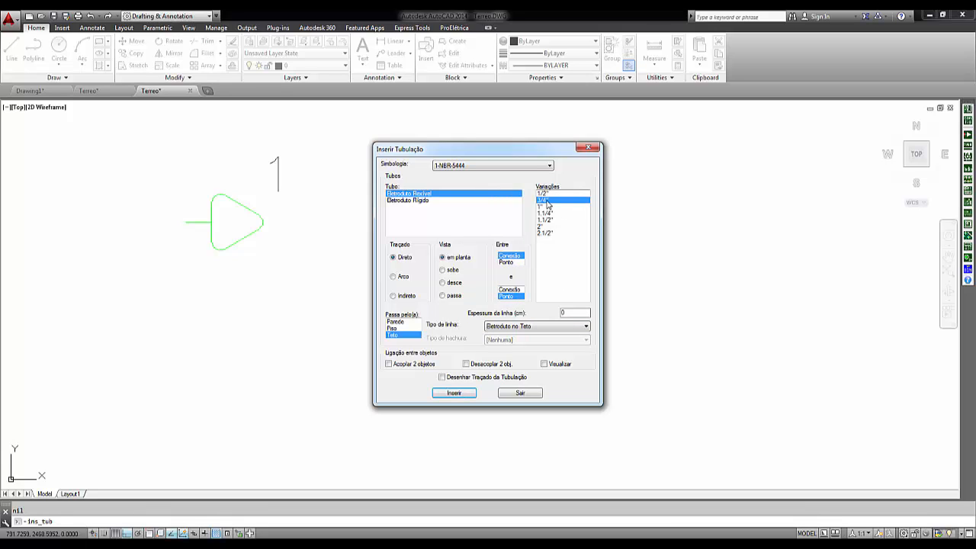
left_click(543, 193)
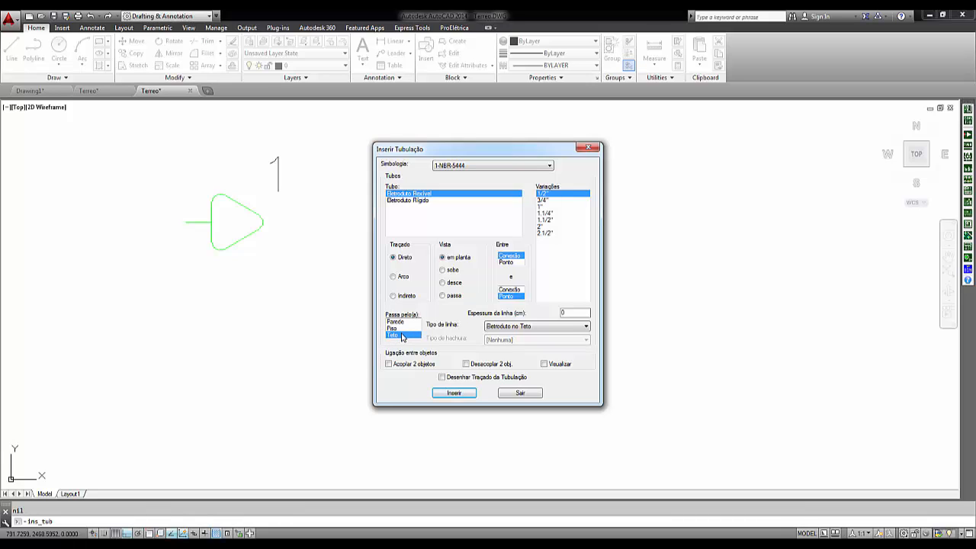
Step: Insert the direct ceiling conduit from the outlet's tip to a free point up and to its right, without ortho
left_click(455, 393)
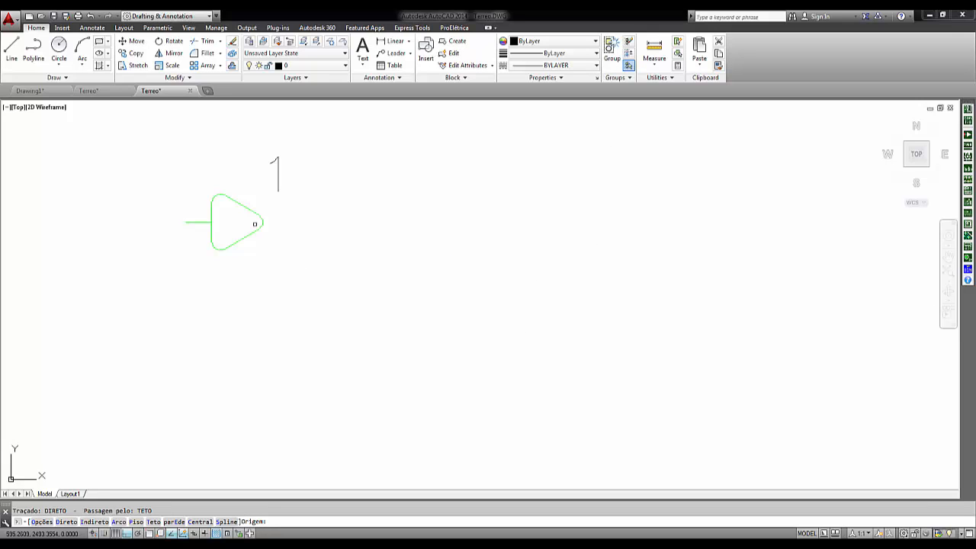
left_click(260, 223)
scroll(170, 397, "down", 3)
key("F8")
left_click(577, 226)
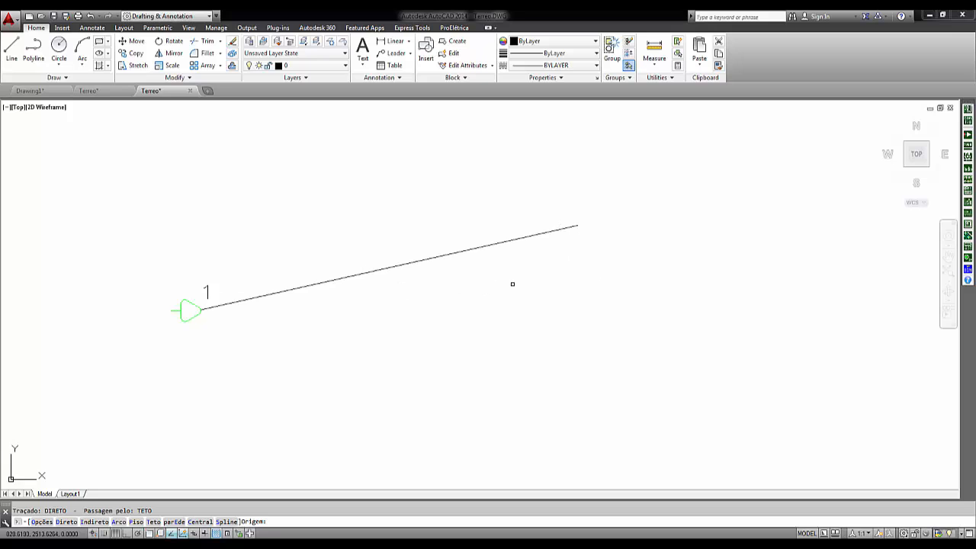
Step: Insert a second ceiling conduit with an Arco path from the outlet's tip, curving below the straight conduit
key("Escape")
key("Return")
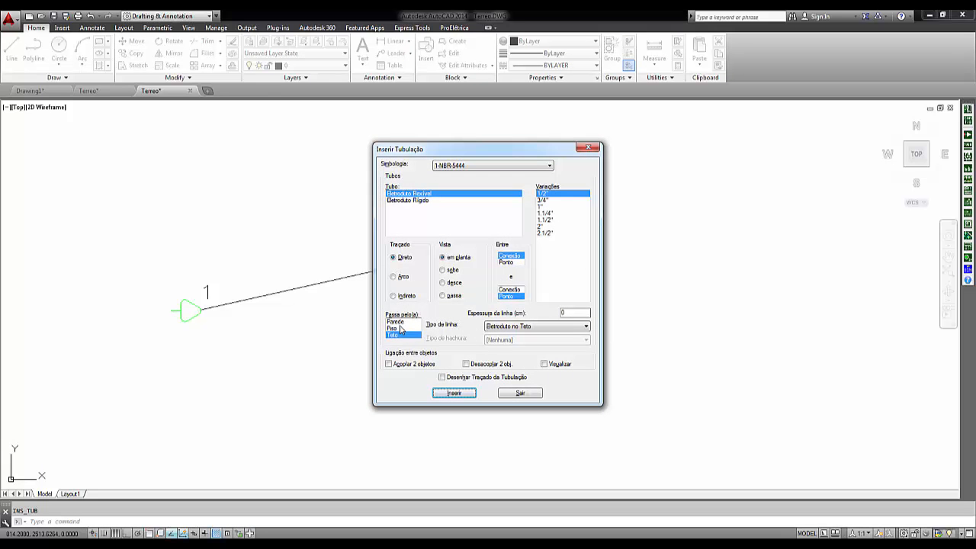
left_click(402, 277)
left_click(455, 394)
left_click(199, 309)
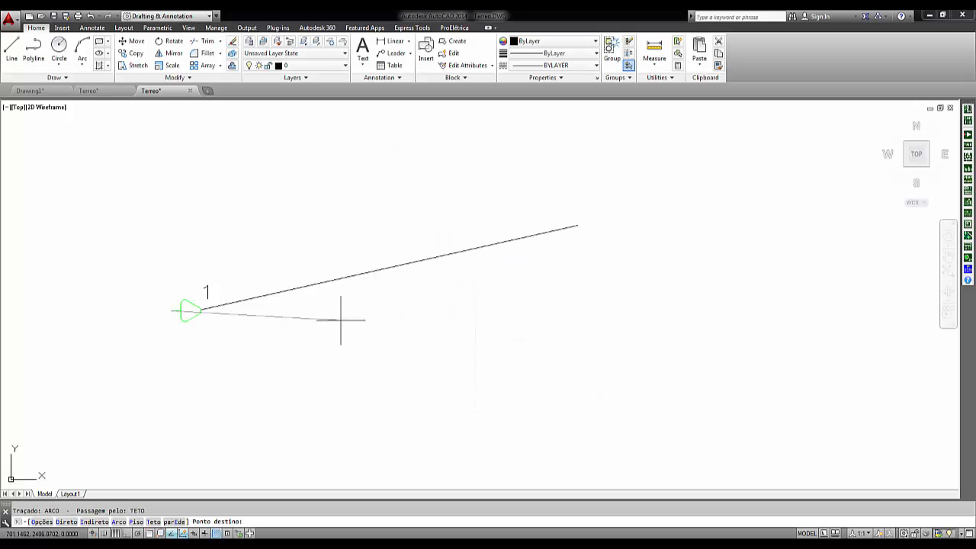
left_click(578, 226)
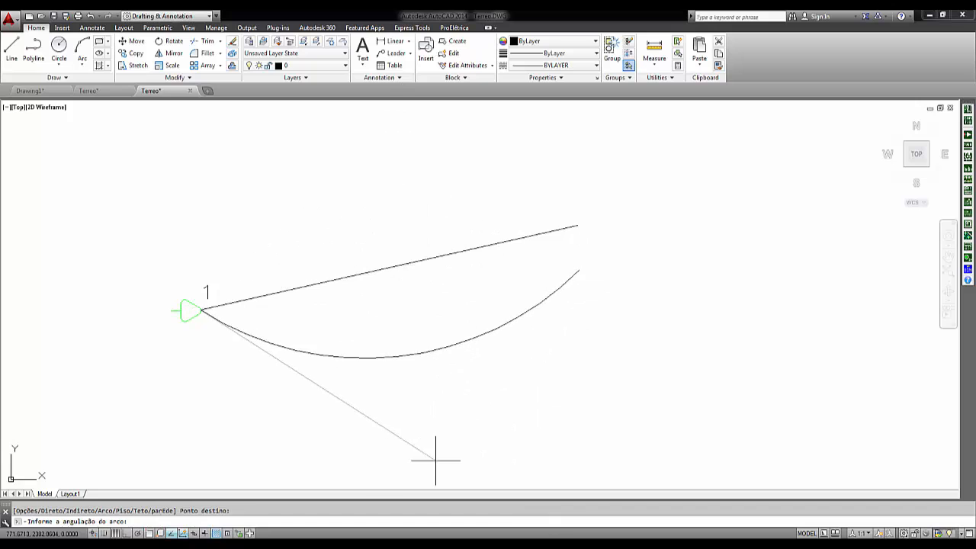
left_click(474, 425)
key("Return")
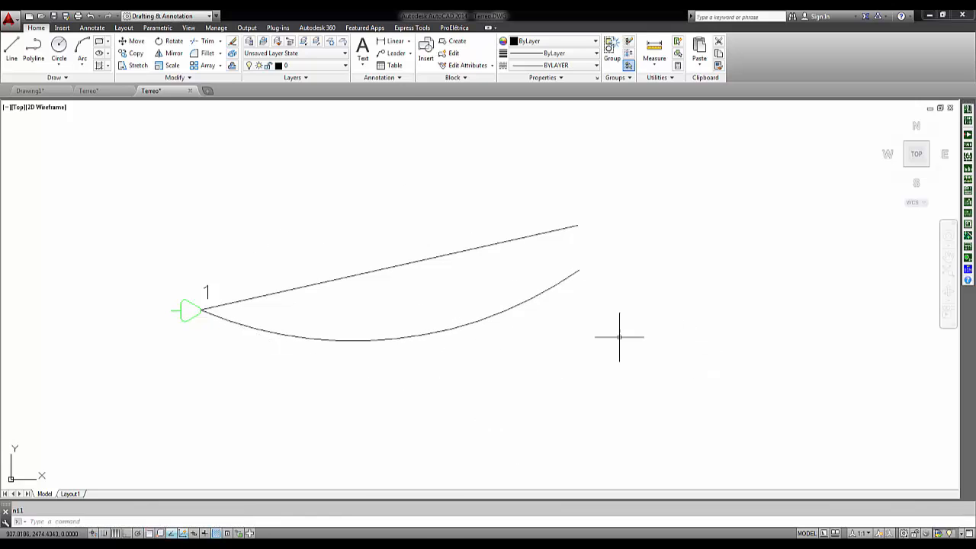
Step: Insert a ceiling conduit with an Indireto path from the outlet, routed with ortho in stepped segments up and to the right
key("Return")
left_click(454, 393)
left_click(188, 320)
key("F8")
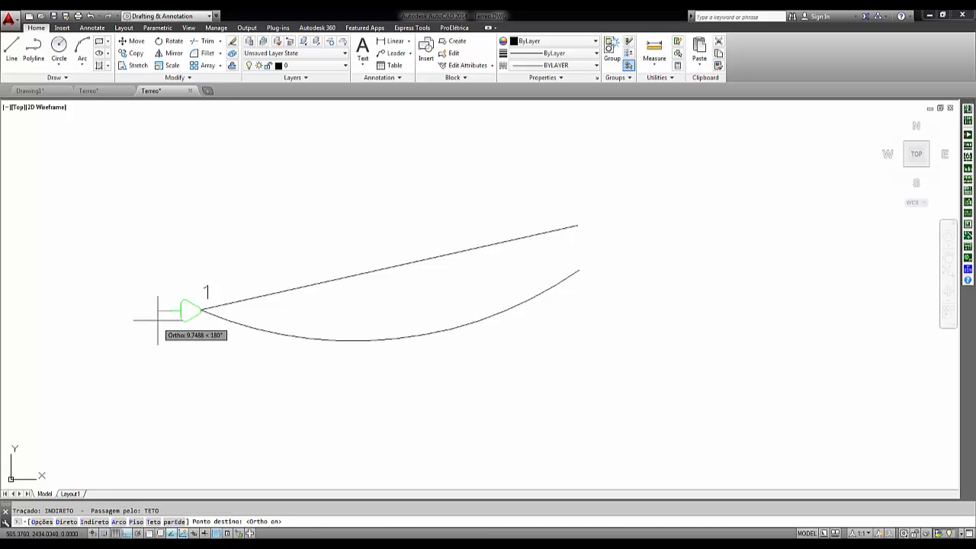
left_click(162, 330)
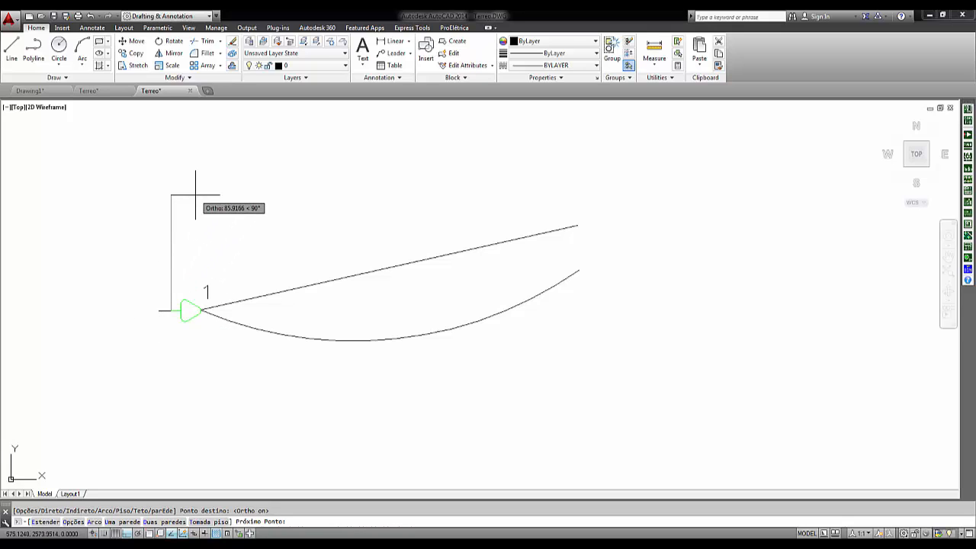
left_click(204, 171)
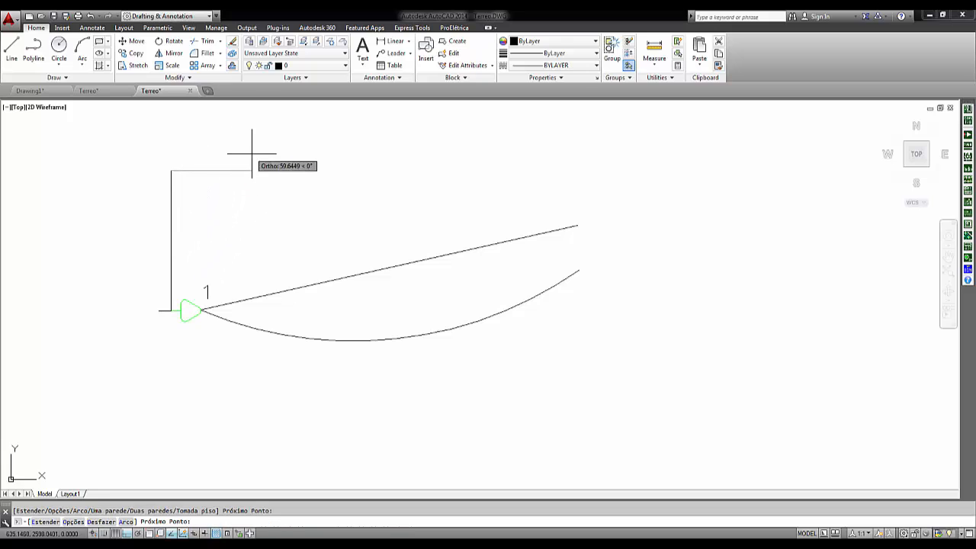
left_click(321, 165)
left_click(326, 121)
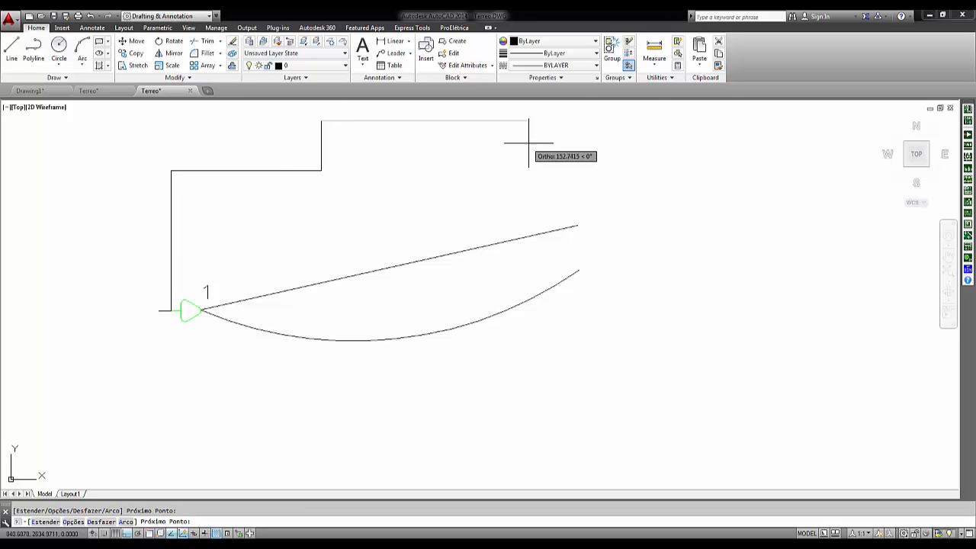
left_click(573, 144)
key("Return")
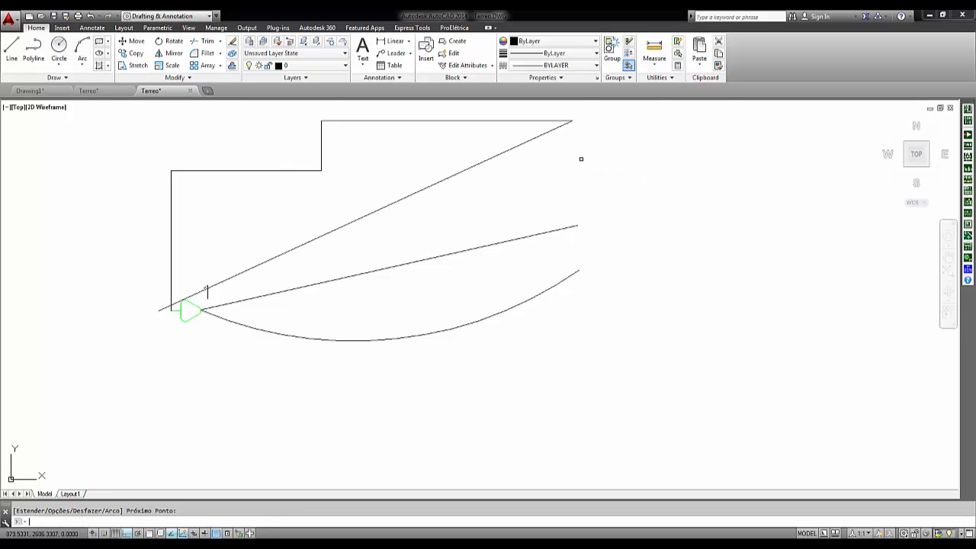
key("Return")
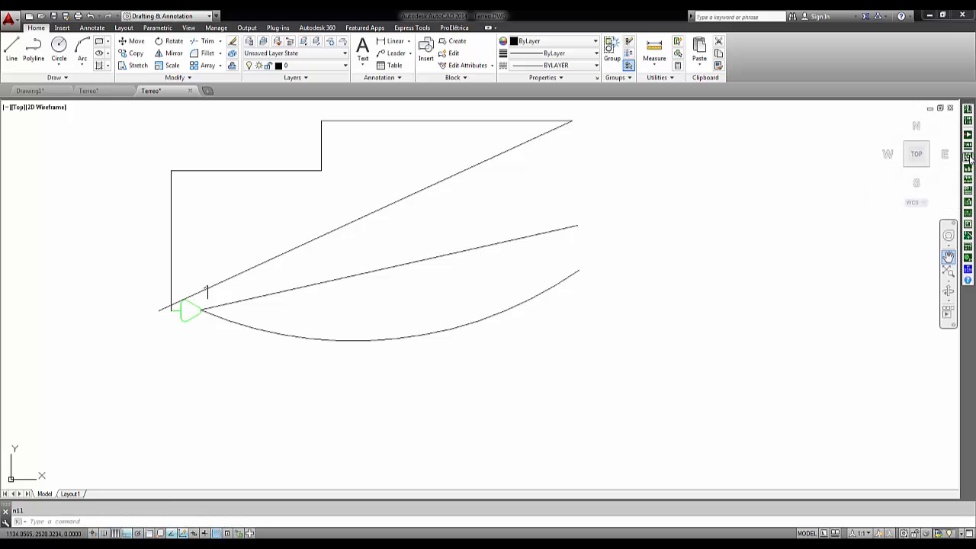
Step: Configure the wiring to insert as Fio cabo 750 V - PVC with the 2.5 mm2 variation on circuit 1
left_click(968, 158)
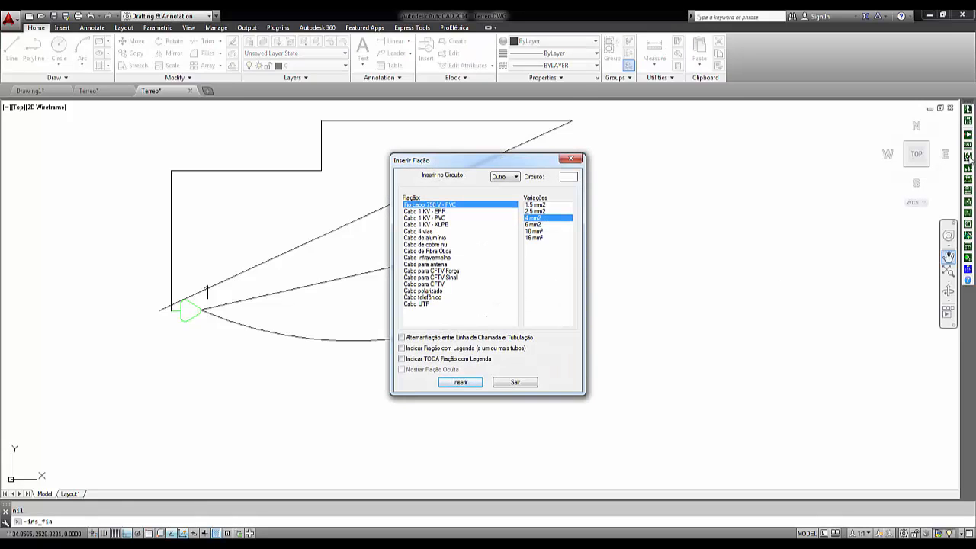
left_click(530, 213)
left_click(510, 177)
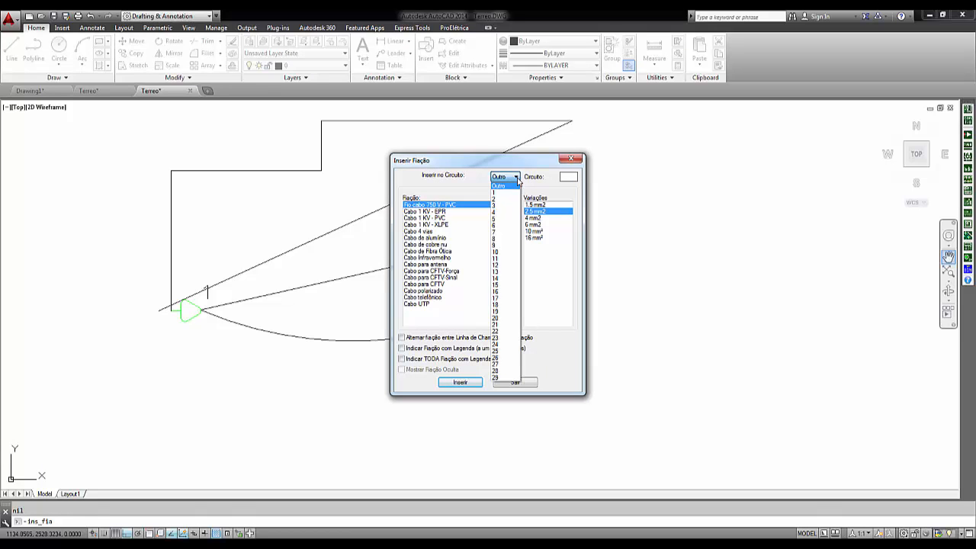
left_click(508, 194)
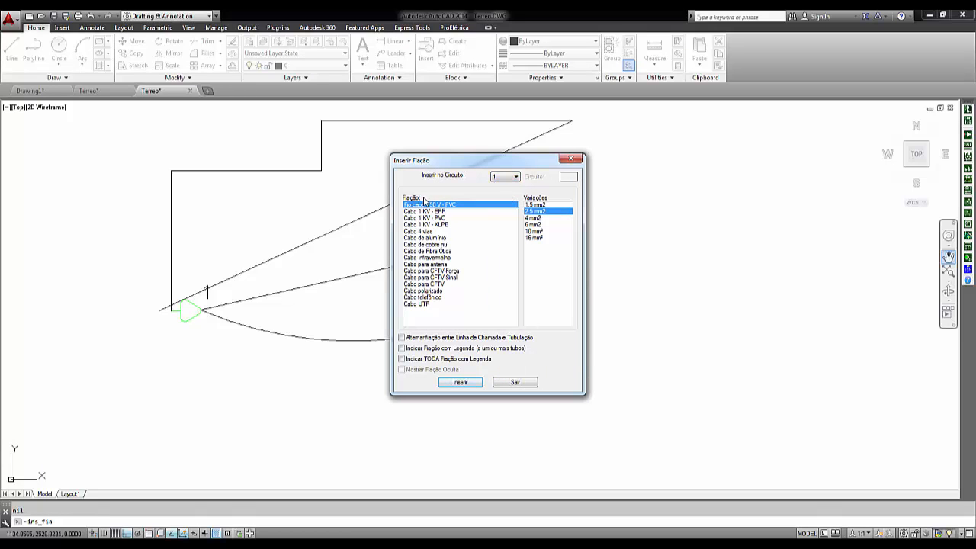
left_click(464, 384)
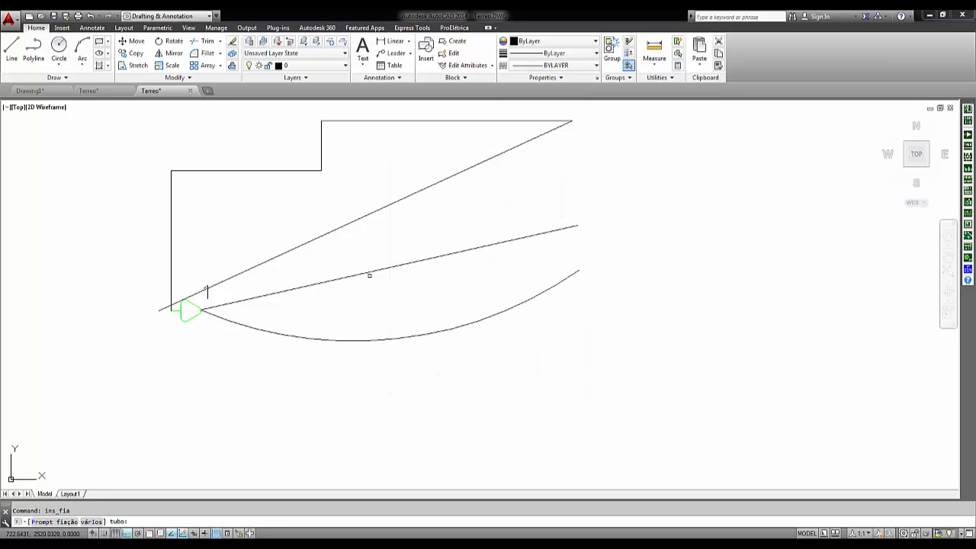
Step: Insert one Neutro, Fase and Terra wire in the straight conduit, zeroing the Retorno and UTP quantities
left_click(206, 291)
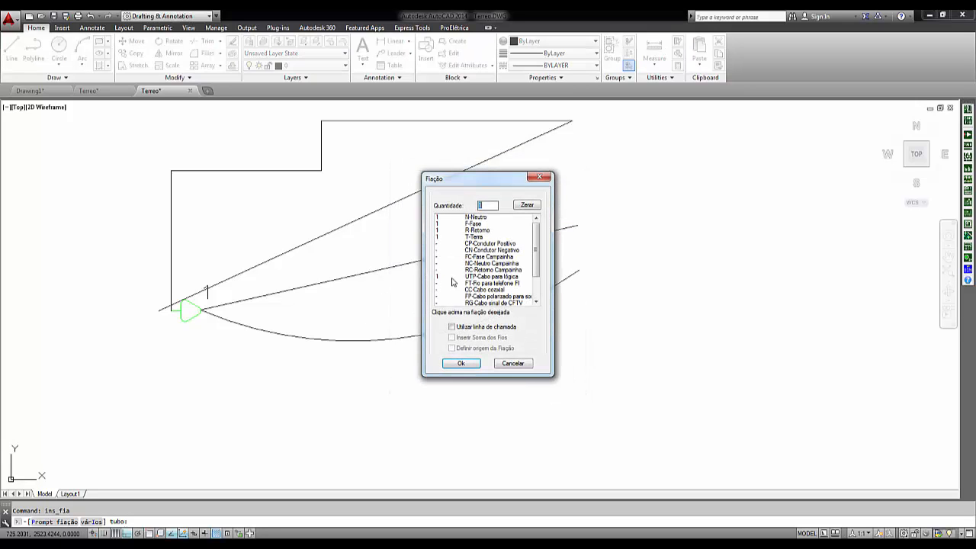
left_click(441, 230)
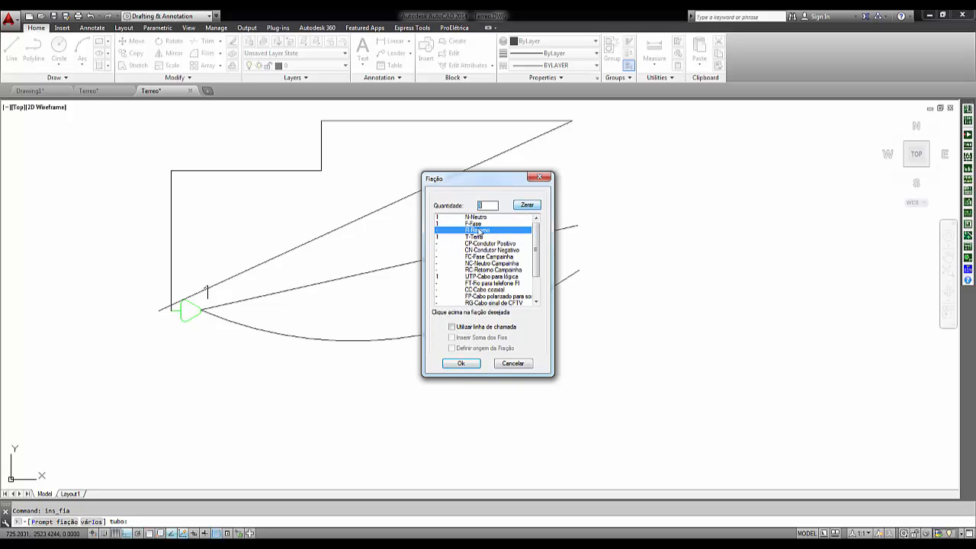
left_click(446, 277)
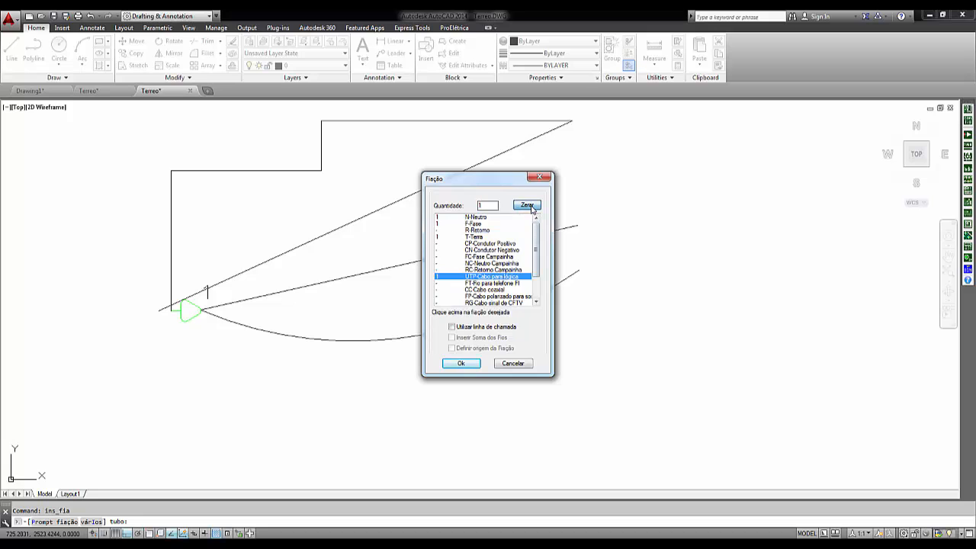
left_click(463, 365)
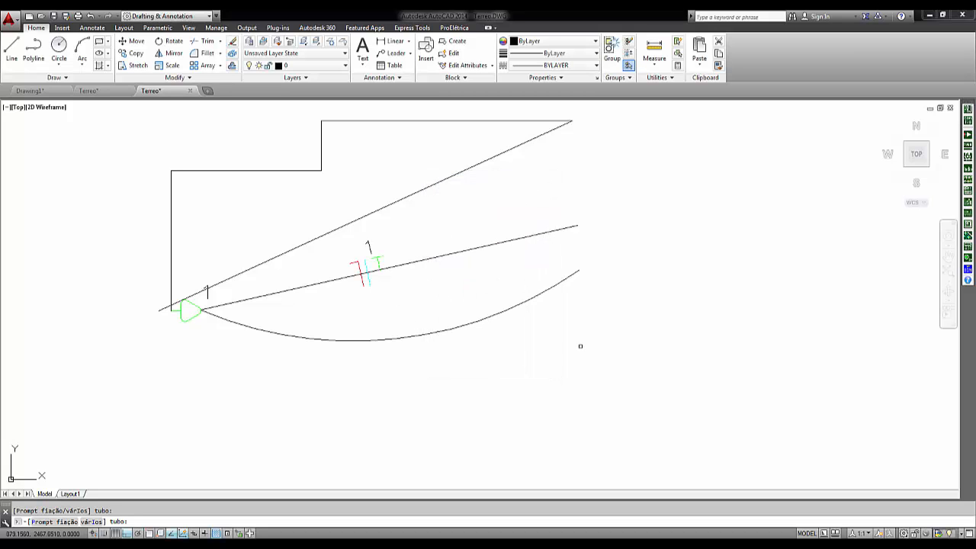
key("Return")
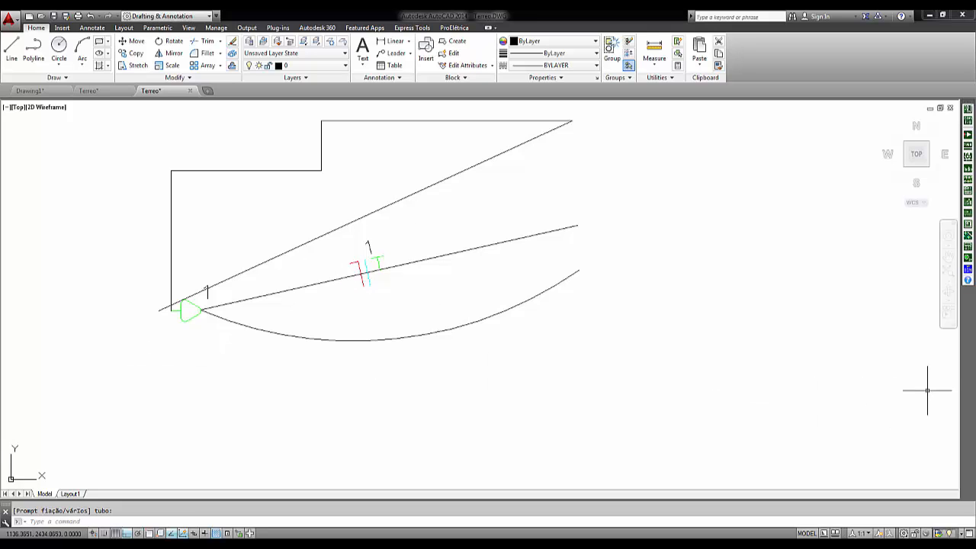
Step: Label the straight conduit's diameter with a horizontal text placed below the line, near the outlet
middle_click_drag(504, 395, 507, 333)
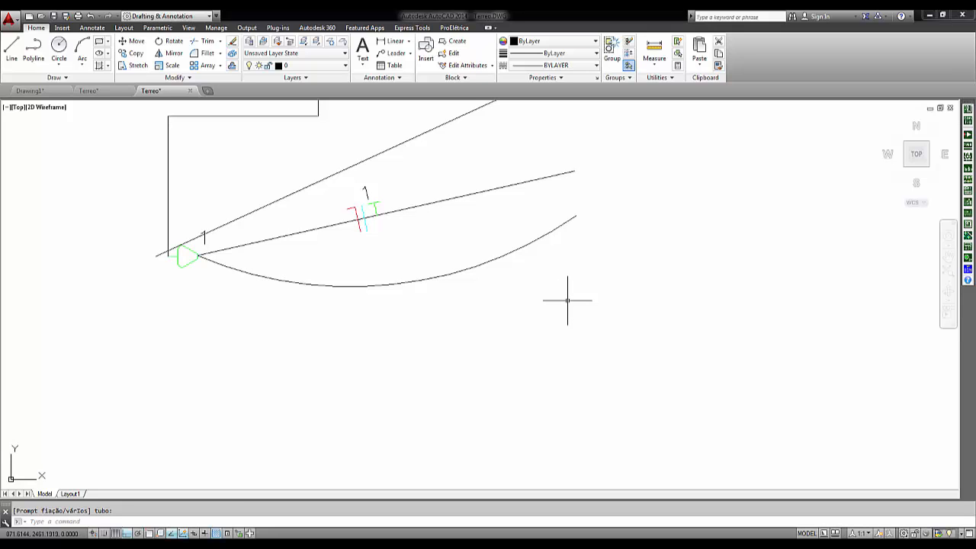
middle_click_drag(661, 316, 643, 291)
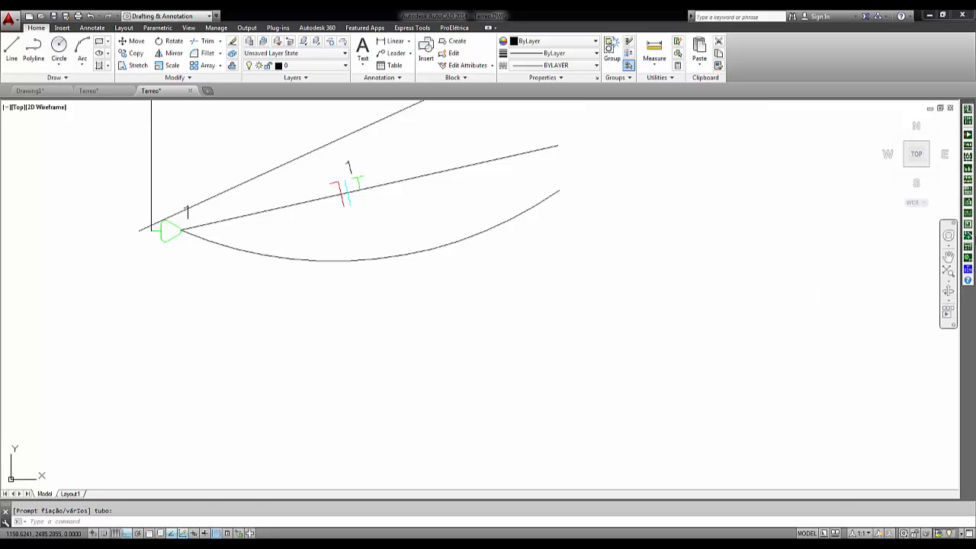
scroll(279, 270, "down", 4)
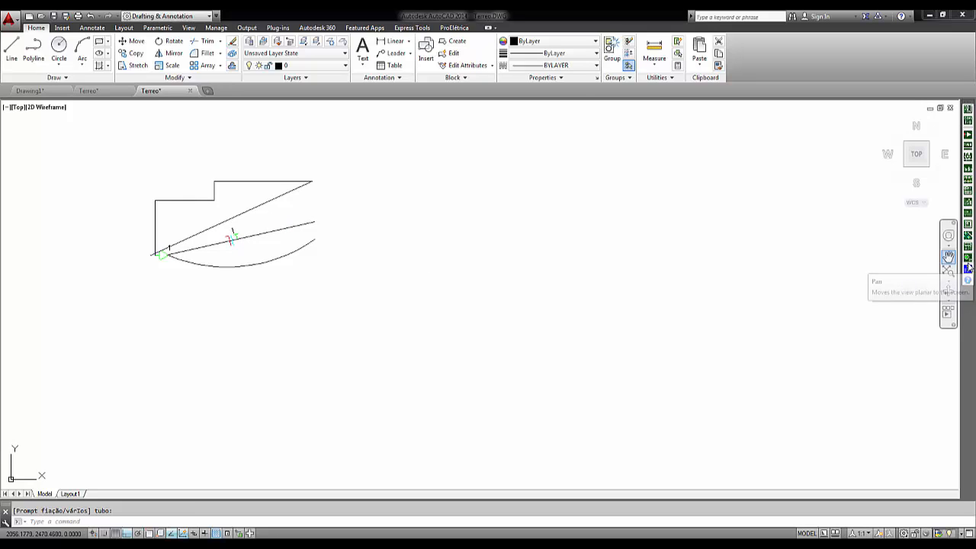
left_click(968, 169)
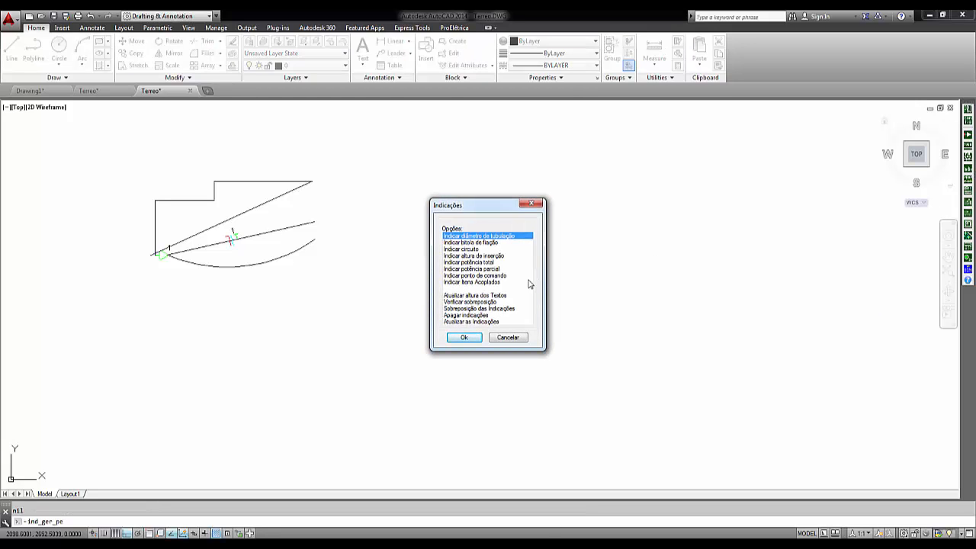
left_click(466, 338)
left_click(260, 231)
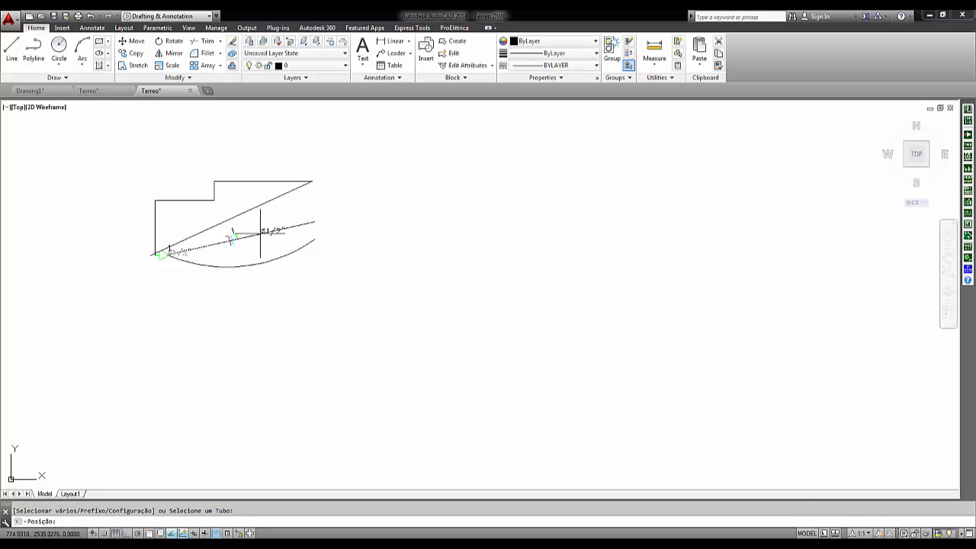
scroll(231, 256, "up", 5)
middle_click_drag(83, 255, 207, 248)
left_click(171, 242)
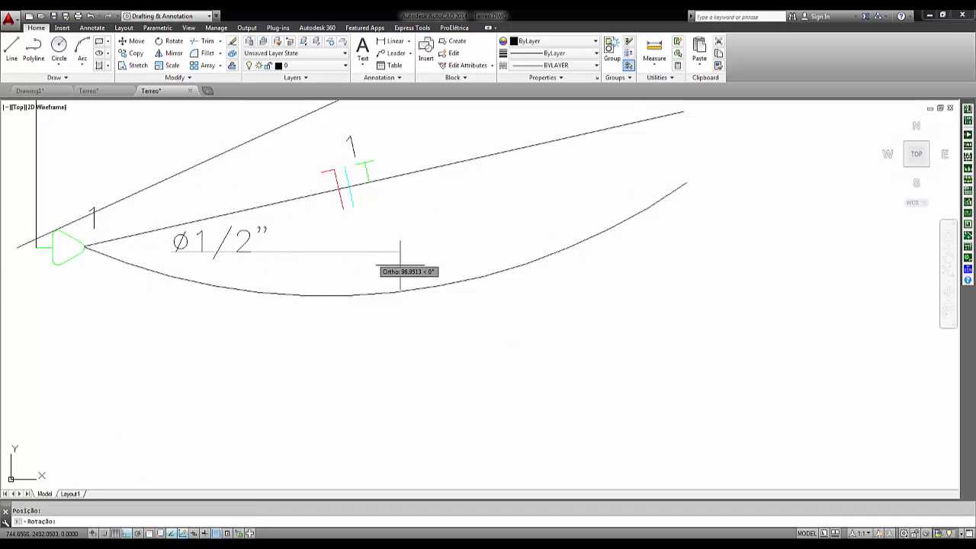
key("Return")
key("Return")
Step: Indicate the wire gauge for the wiring on the straight conduit
key("Return")
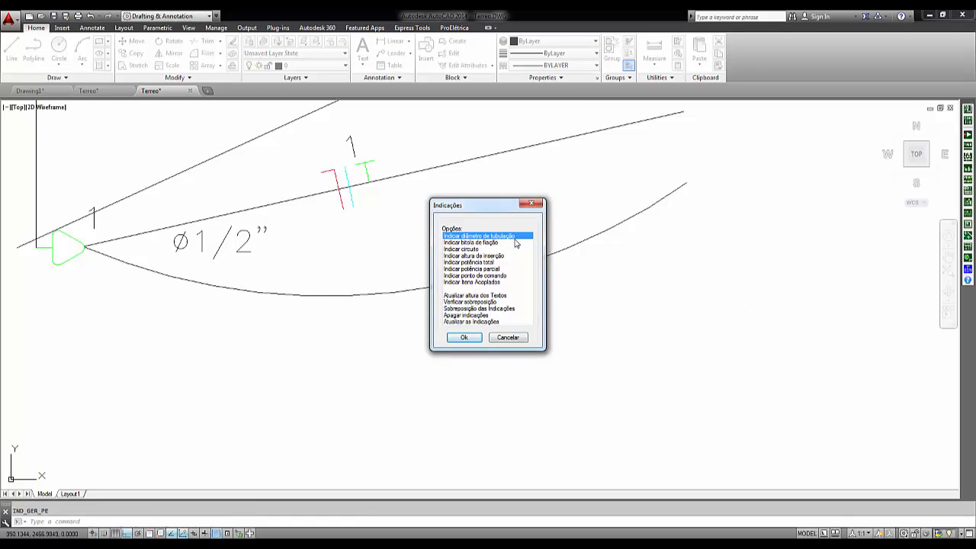
left_click(464, 337)
left_click(351, 204)
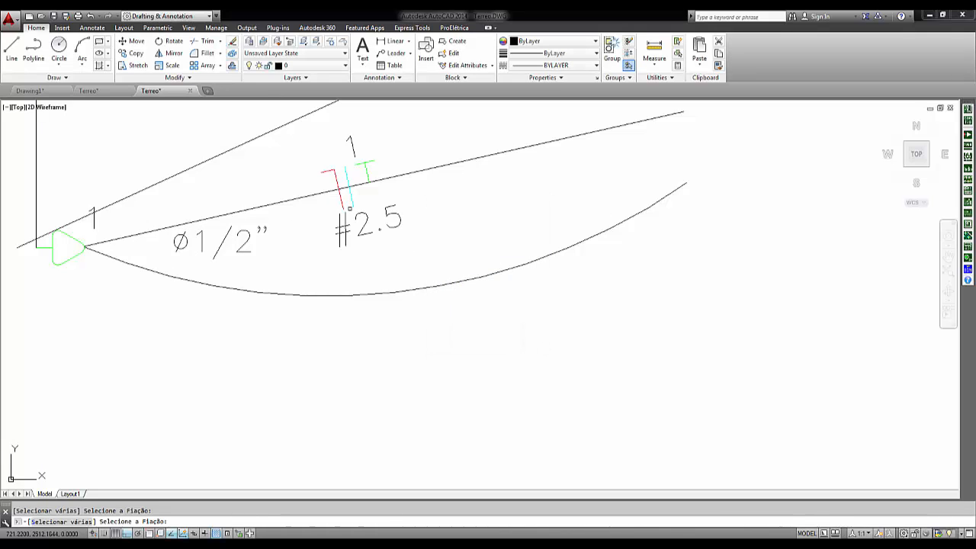
key("Return")
Step: Indicate the outlet's total power with a text placed just below the symbol
key("Return")
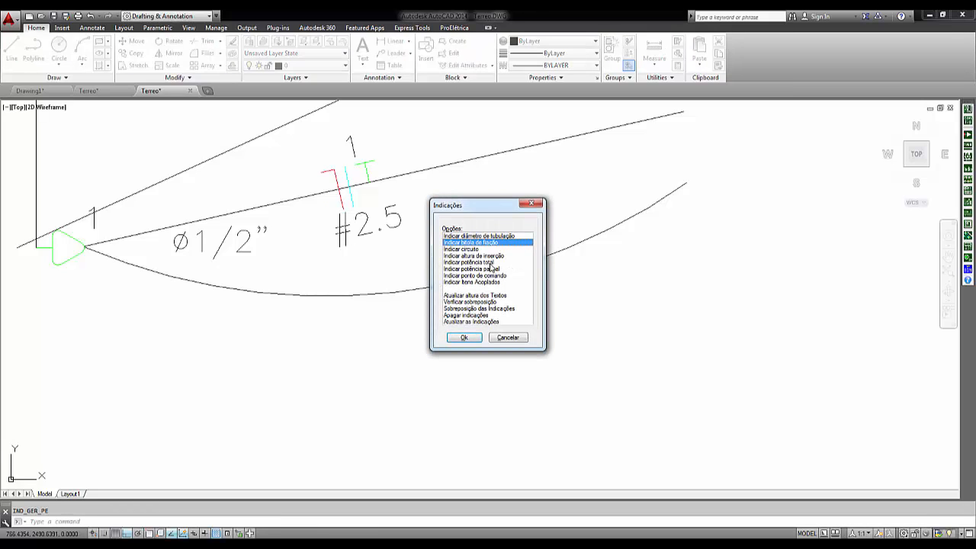
left_click(476, 262)
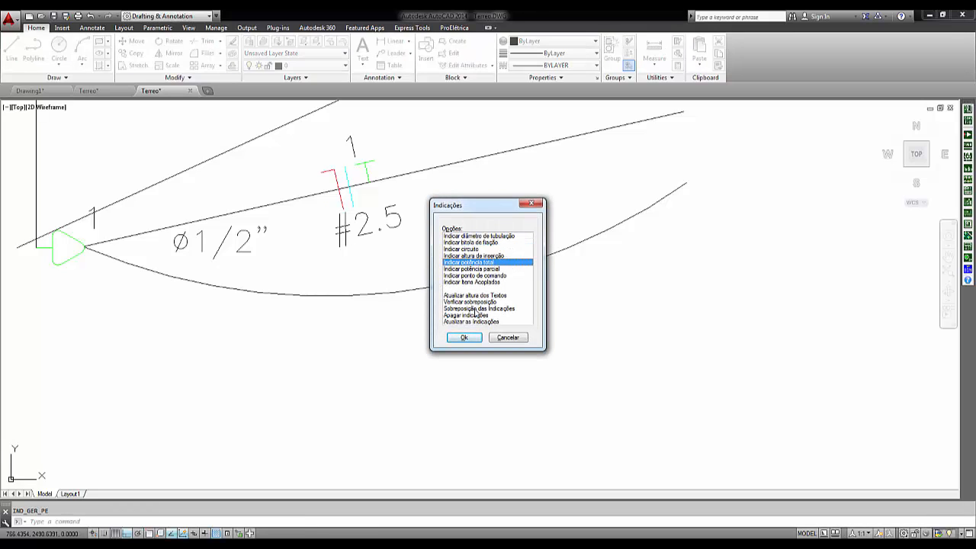
left_click(464, 337)
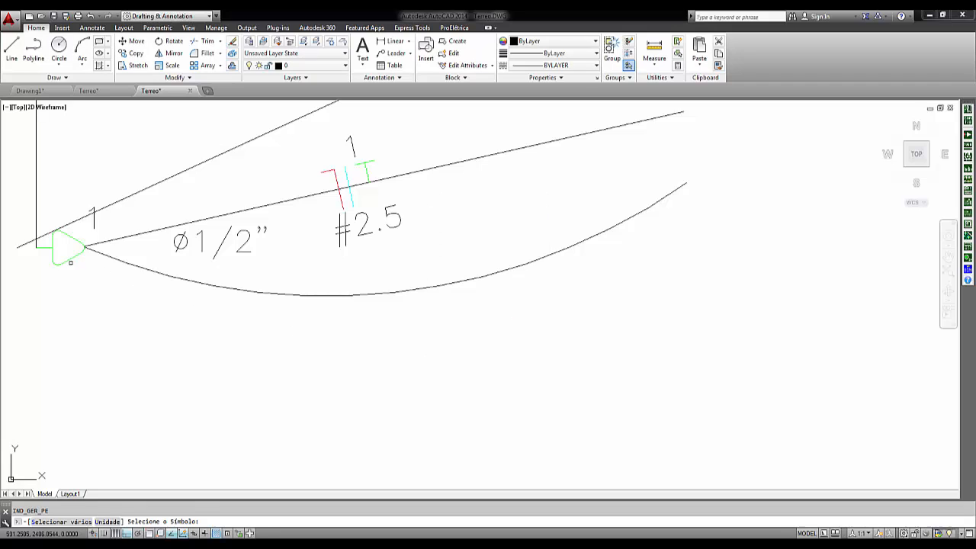
left_click(71, 255)
left_click(43, 300)
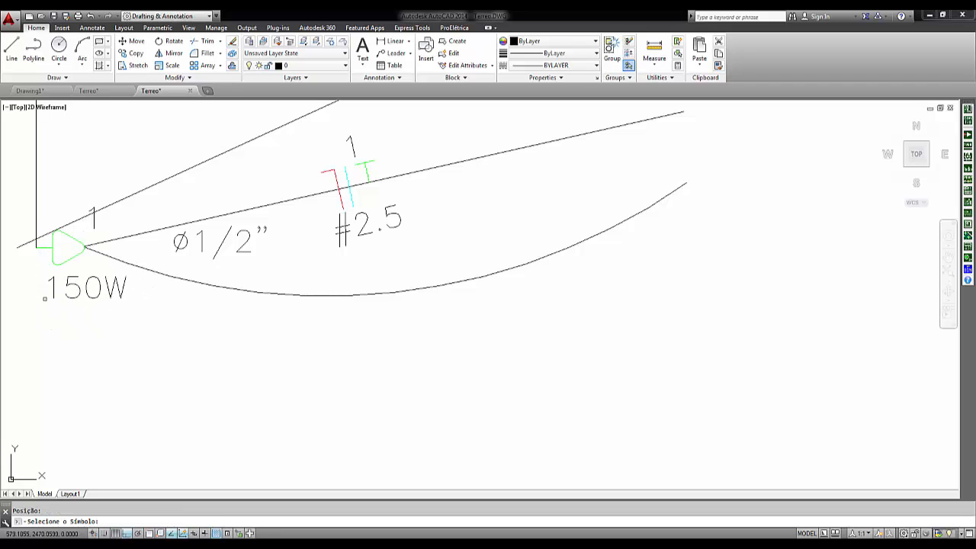
key("Return")
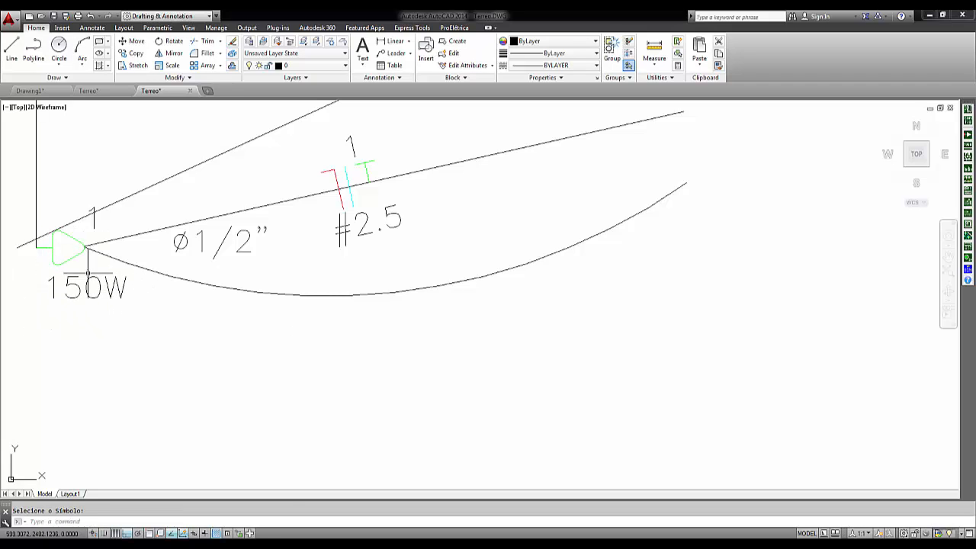
Step: Review the outlet's editable properties and leave them without changing anything
left_click(968, 188)
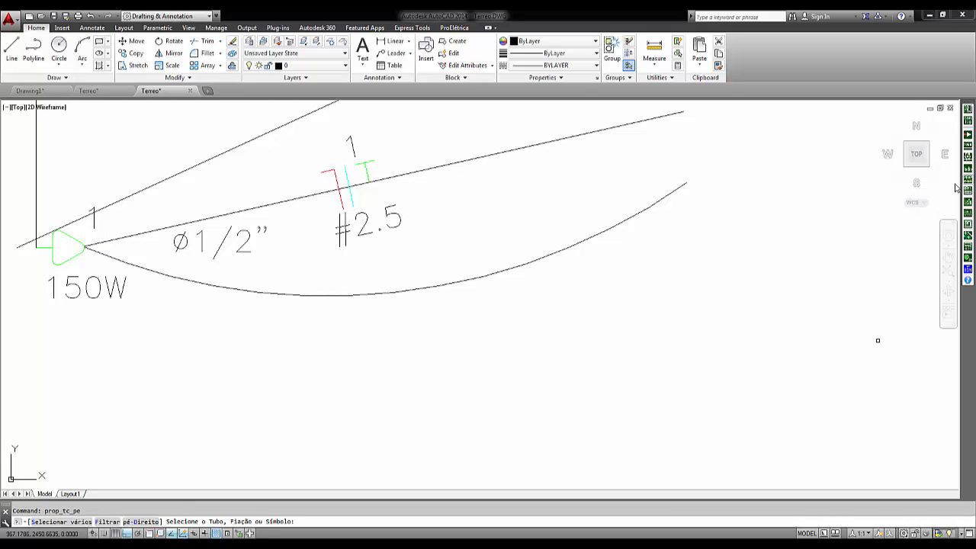
left_click(73, 256)
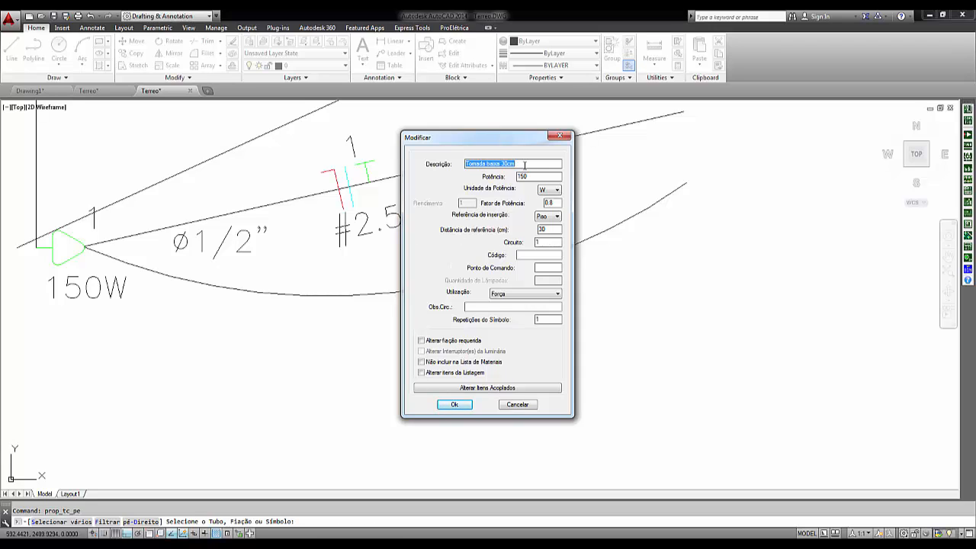
left_click(524, 406)
Step: Generate a legend for the whole drawing and place it to the right of the conduits
scroll(476, 366, "down", 4)
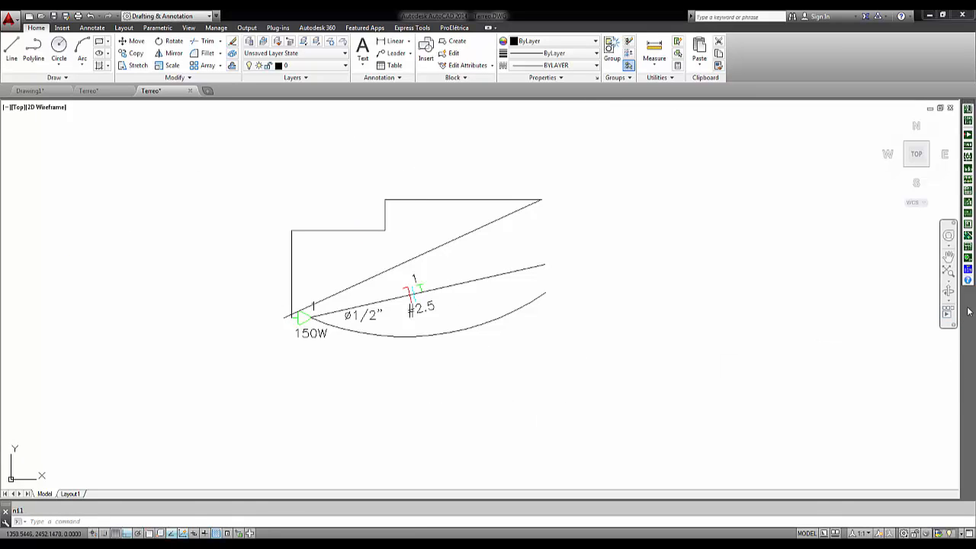
left_click(969, 195)
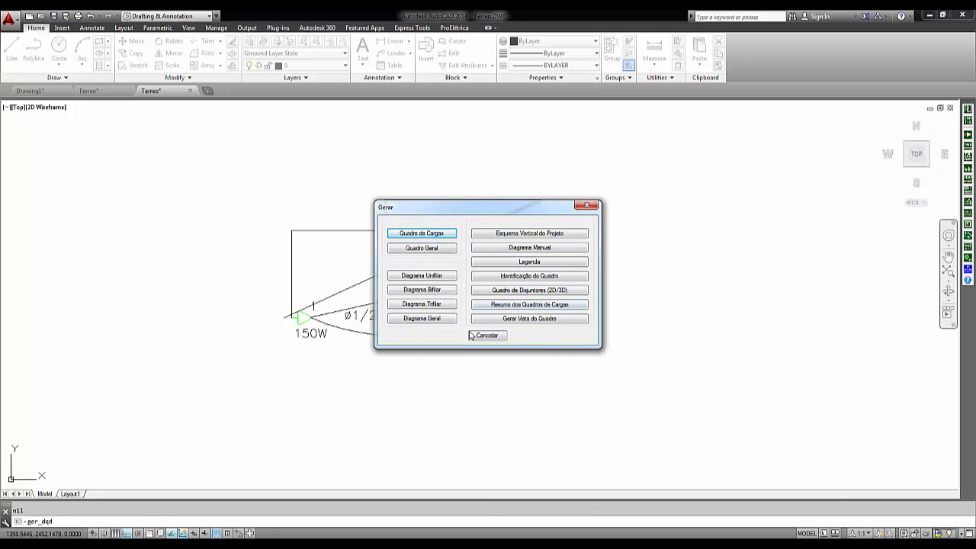
left_click(529, 263)
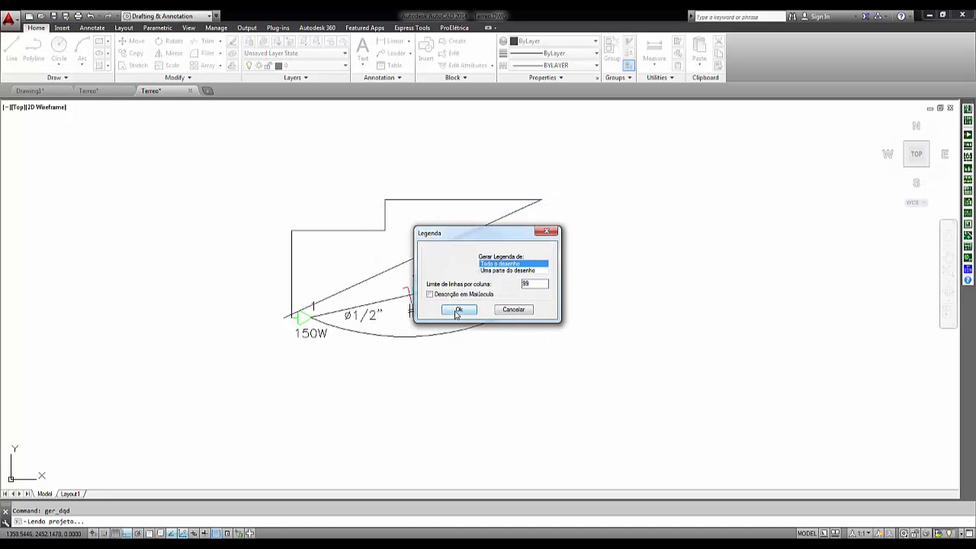
left_click(458, 309)
left_click(640, 298)
middle_click_drag(721, 368, 551, 417)
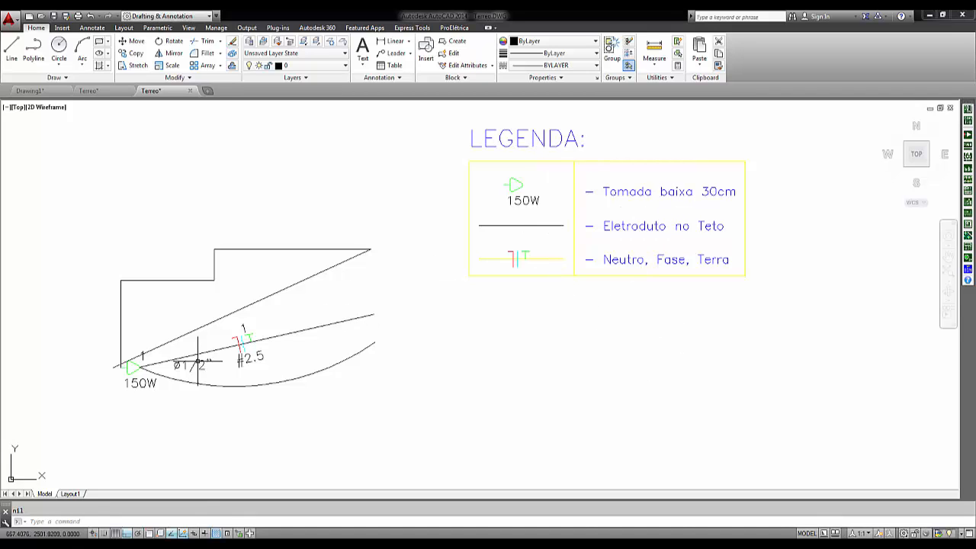
scroll(600, 357, "down", 2)
middle_click_drag(601, 362, 579, 320)
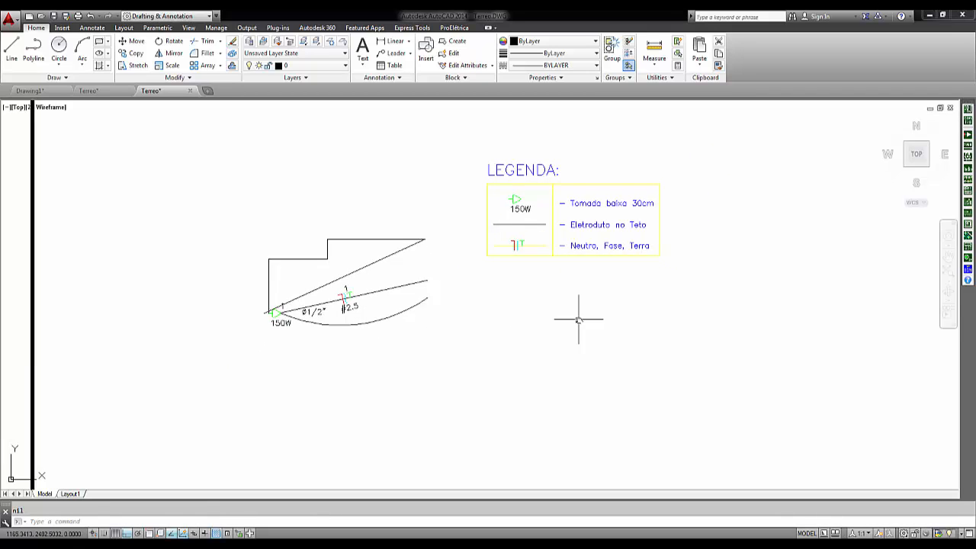
Step: Generate the materials list for the whole drawing with Excel (.CSV) export, saving the file as Terreo-Lista
left_click(969, 203)
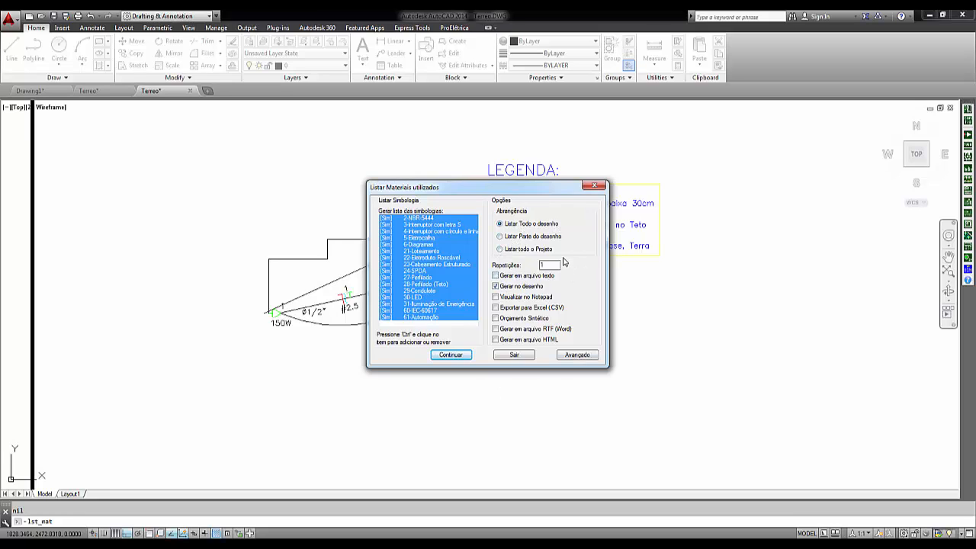
left_click(499, 310)
left_click(451, 355)
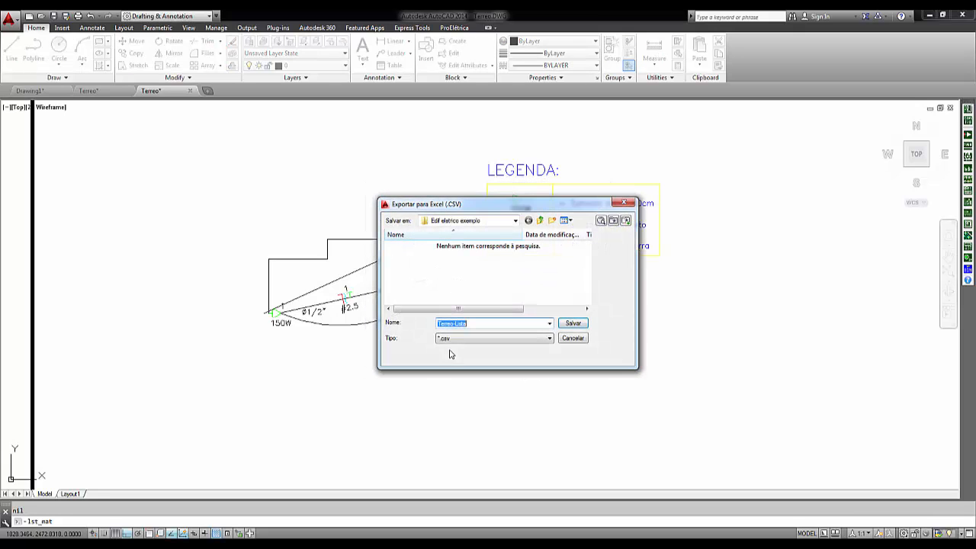
left_click(573, 324)
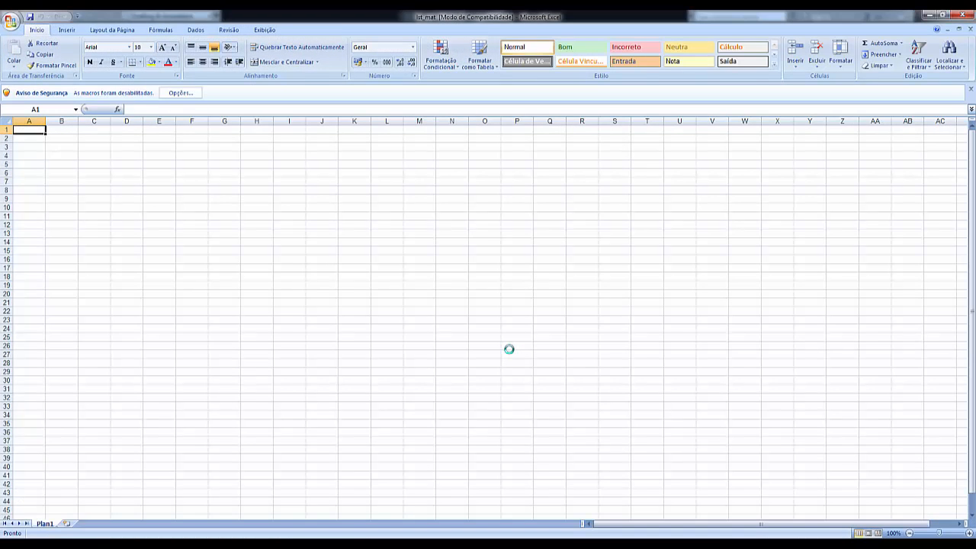
Step: In Excel, enable the macros and include the file name at the top of the materials sheet, then close it
left_click(181, 92)
left_click(415, 302)
left_click(543, 372)
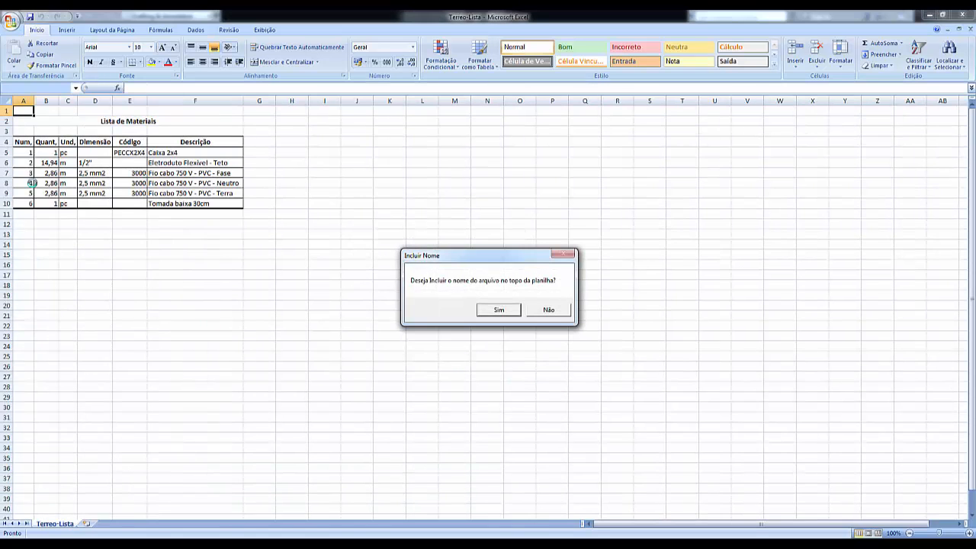
left_click(492, 311)
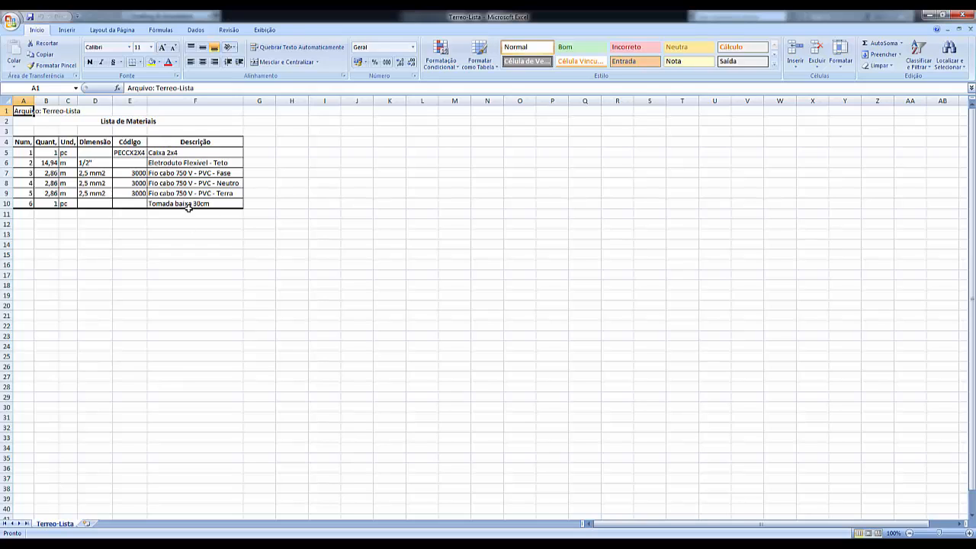
left_click(967, 14)
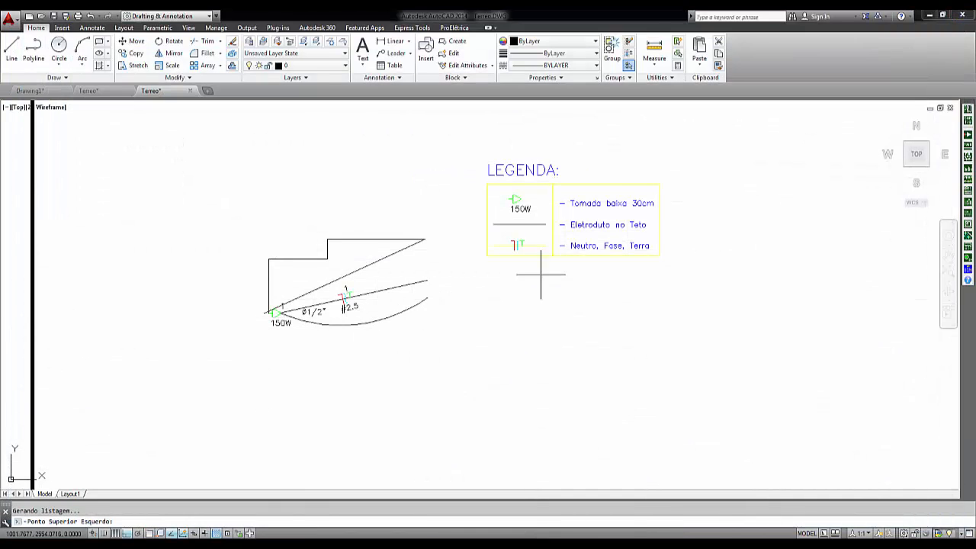
Step: Attach an accessory item to the 150W outlet: quantity 2, unit pc, description Parafusos 3/8", counted per piece
left_click(969, 180)
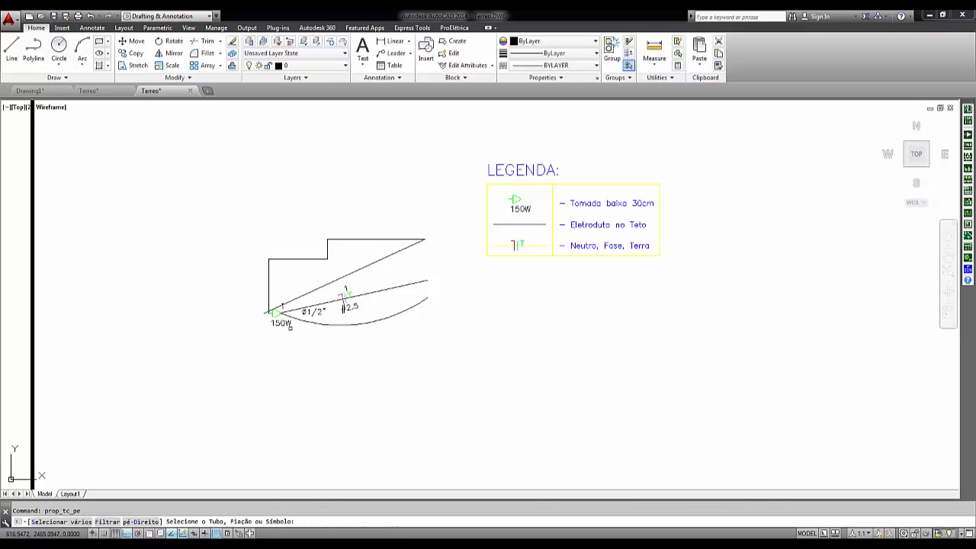
left_click(278, 317)
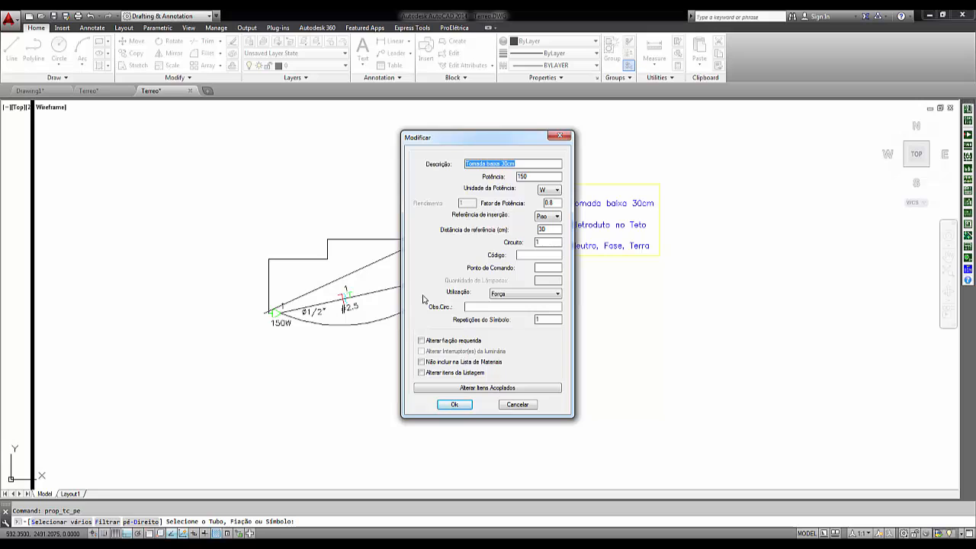
left_click(496, 390)
left_click(342, 347)
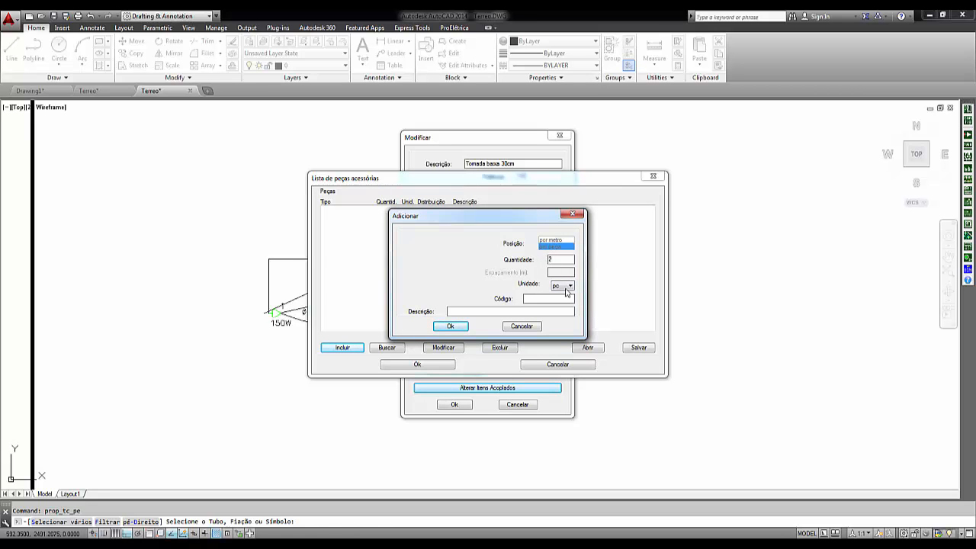
left_click(511, 312)
type("Parafusos 3/8\"")
left_click(448, 326)
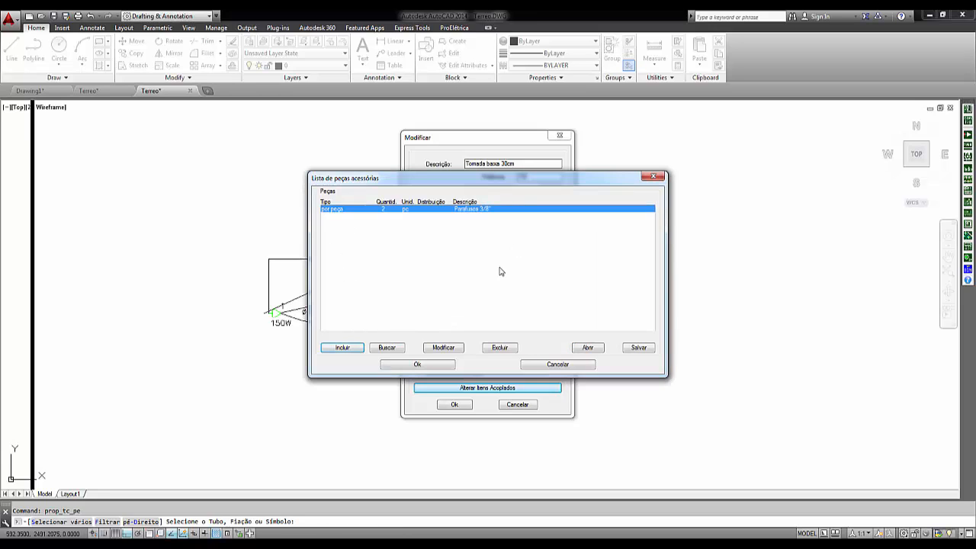
left_click(419, 363)
left_click(453, 405)
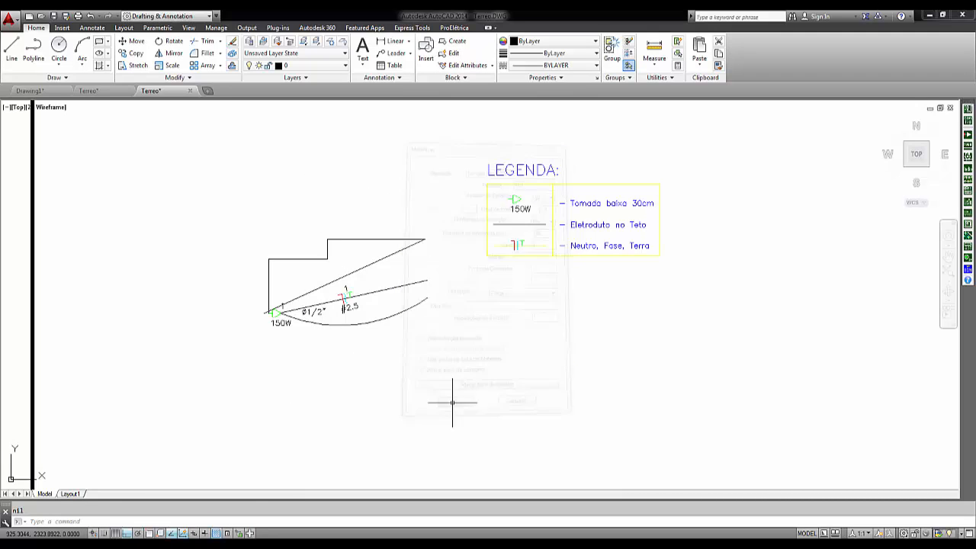
Step: Generate the materials list for the whole drawing and place it in the drawing below the legend
left_click(968, 203)
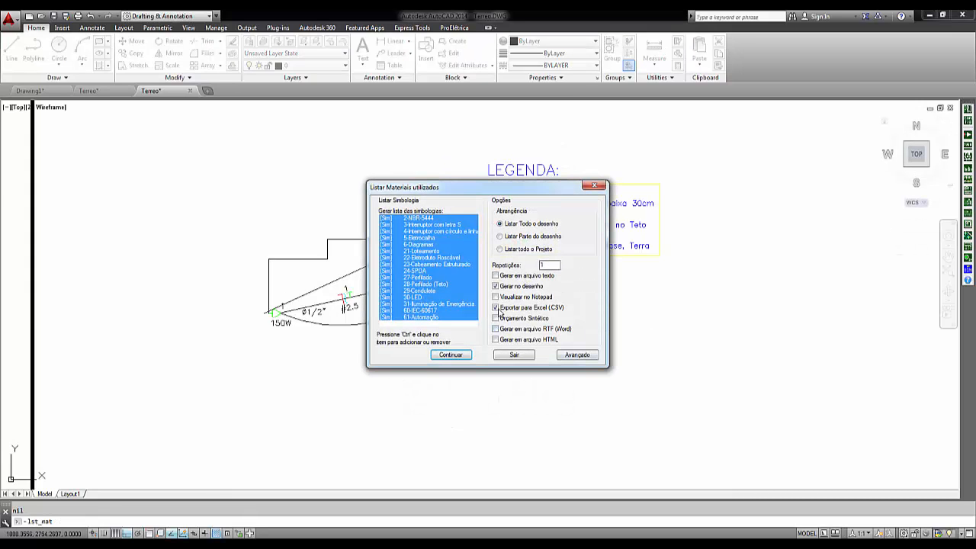
left_click(450, 356)
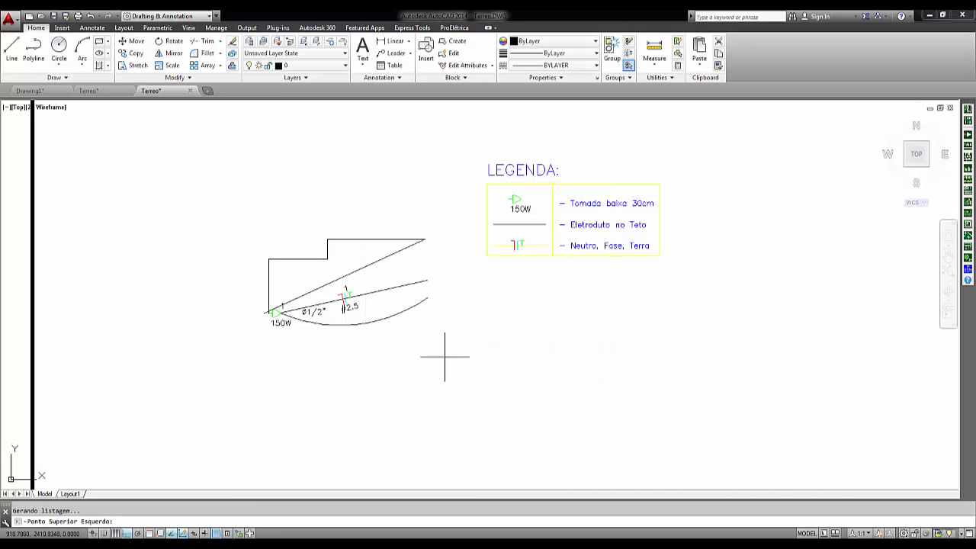
left_click(499, 309)
middle_click_drag(638, 417, 374, 392)
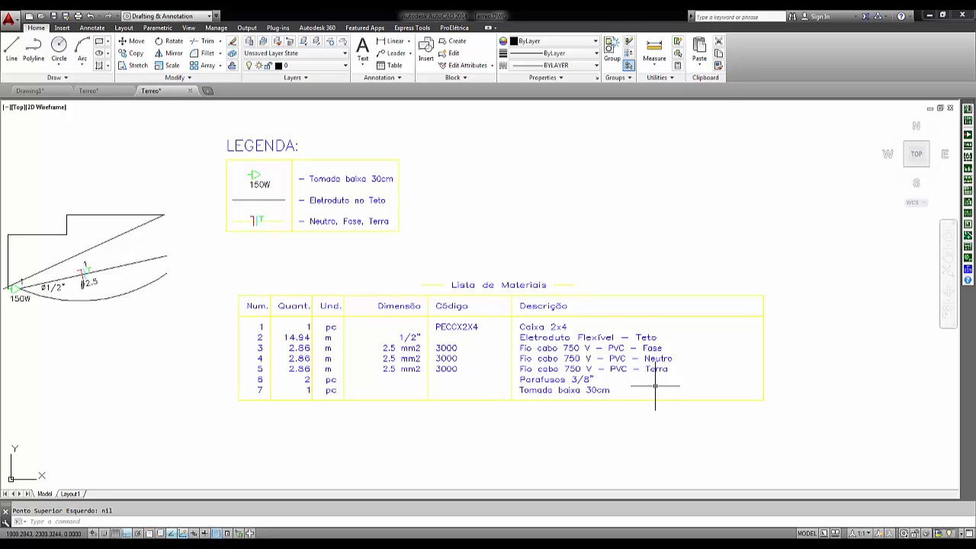
scroll(654, 386, "down", 3)
scroll(645, 414, "up", 1)
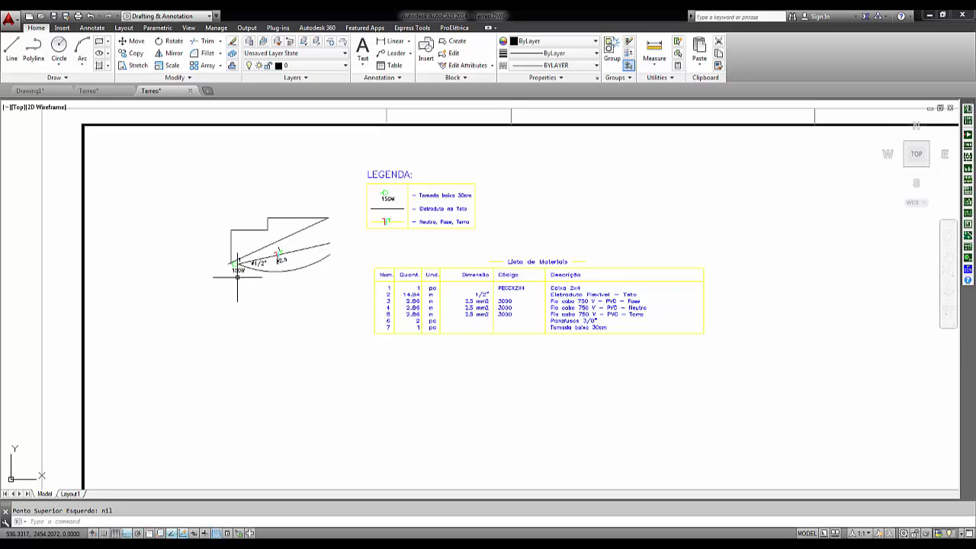
mouse_move(234, 265)
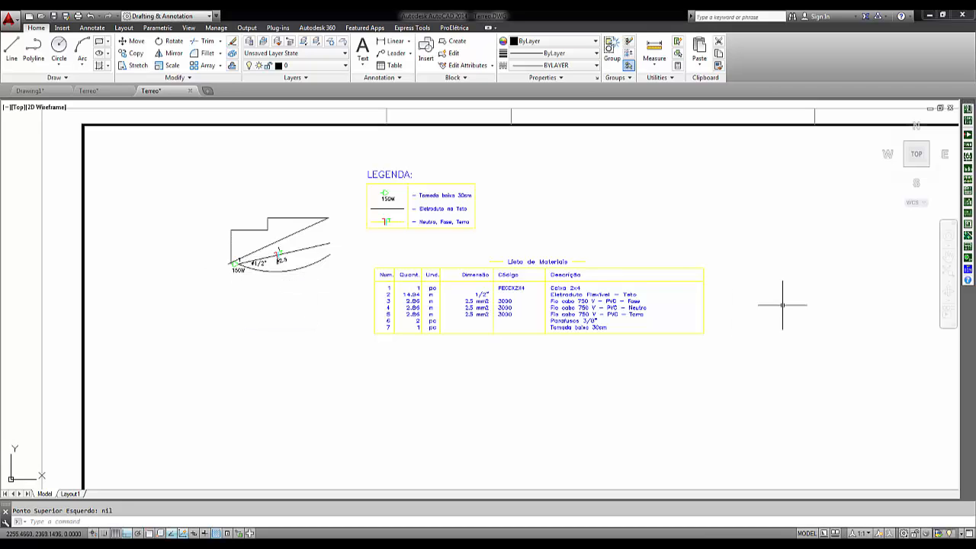
Step: Review the advanced configuration options for symbols, conduits, wiring and protection devices, and leave them without changes
left_click(968, 130)
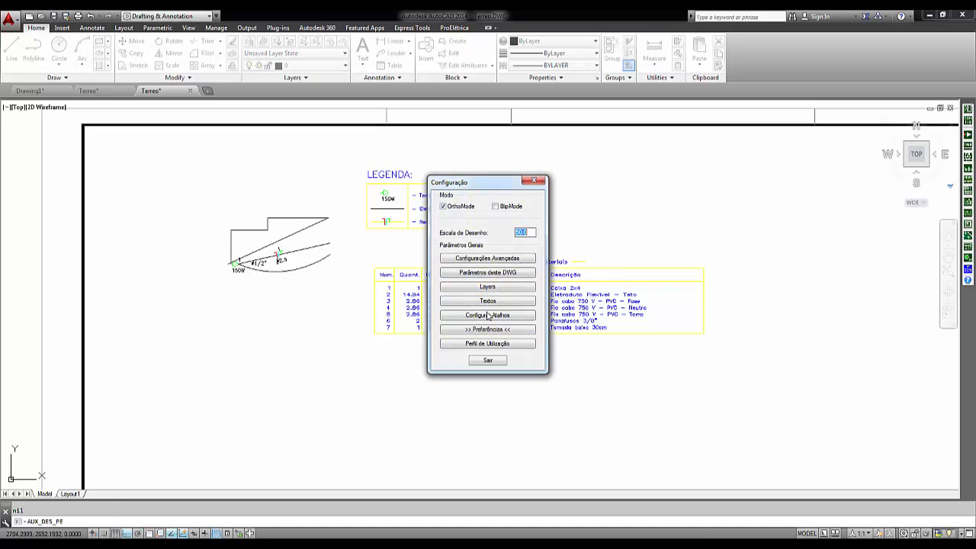
left_click(488, 260)
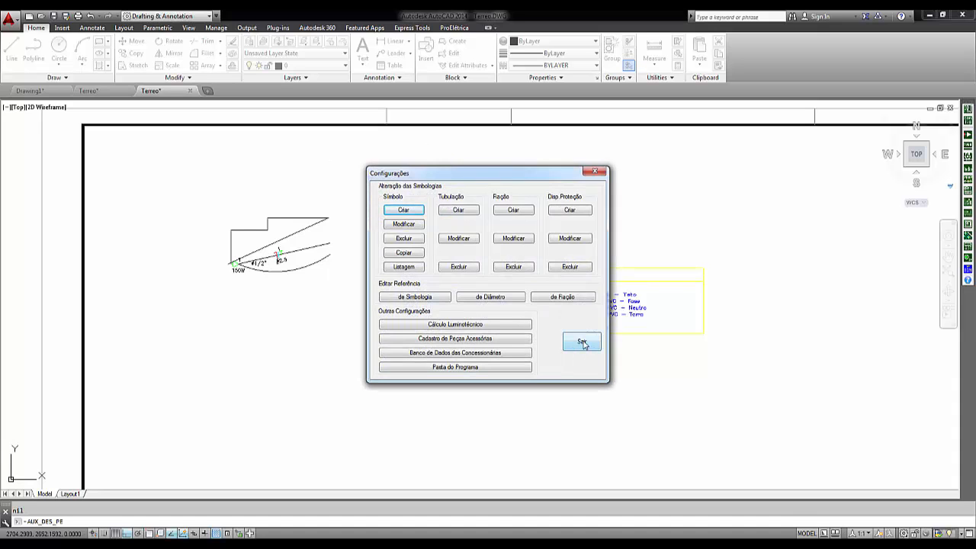
left_click(581, 342)
middle_click_drag(587, 422, 632, 377)
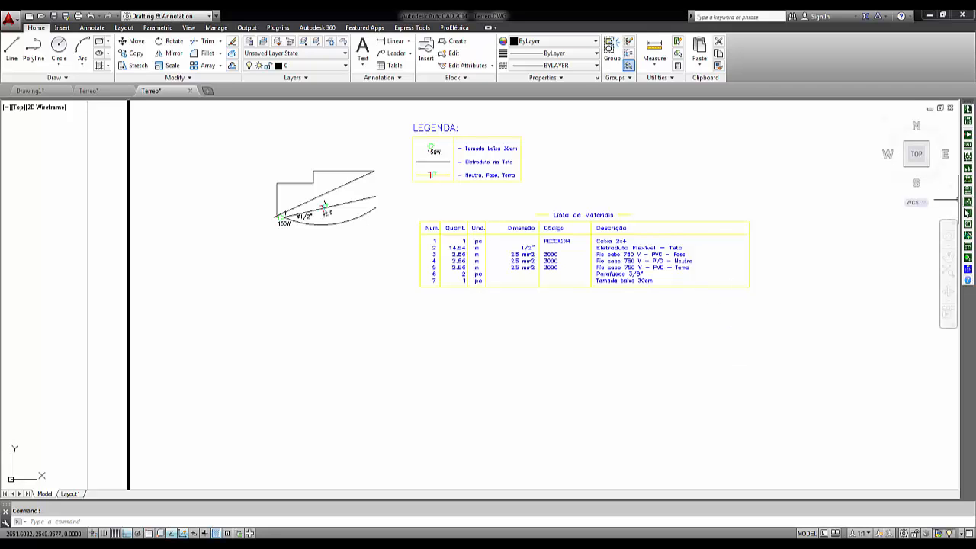
Step: Move the 150W outlet straight down using the move with automatic adjustment (Mover com auto ajuste)
left_click(966, 221)
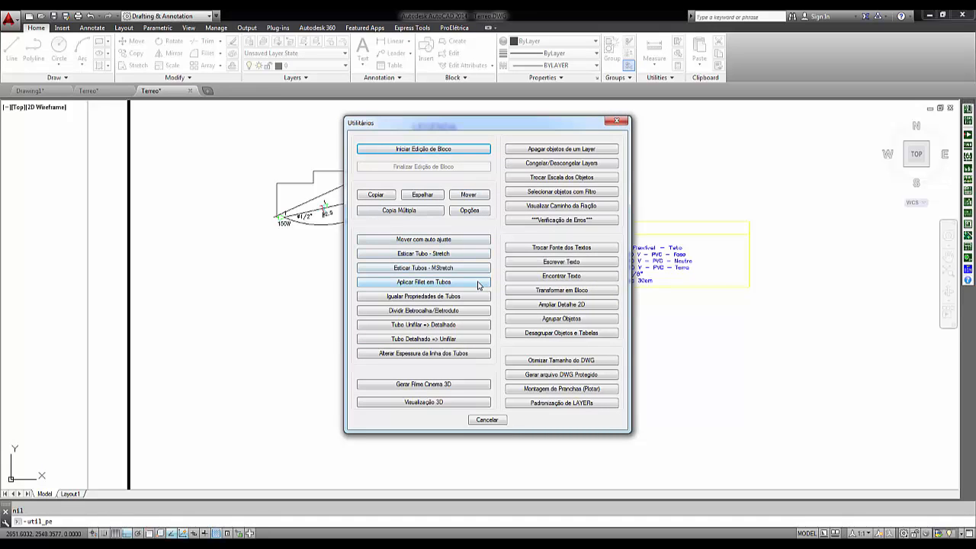
left_click(425, 241)
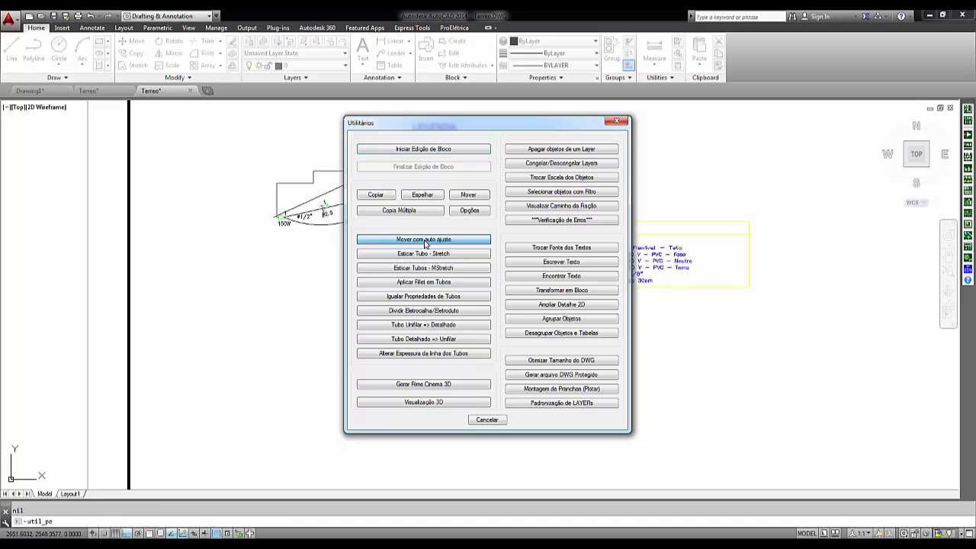
scroll(380, 156, "up", 4)
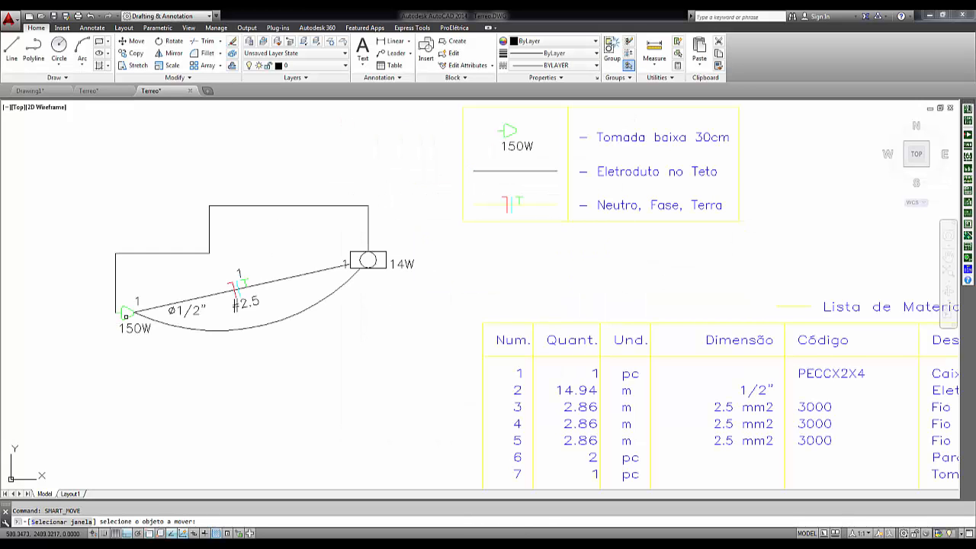
left_click(127, 314)
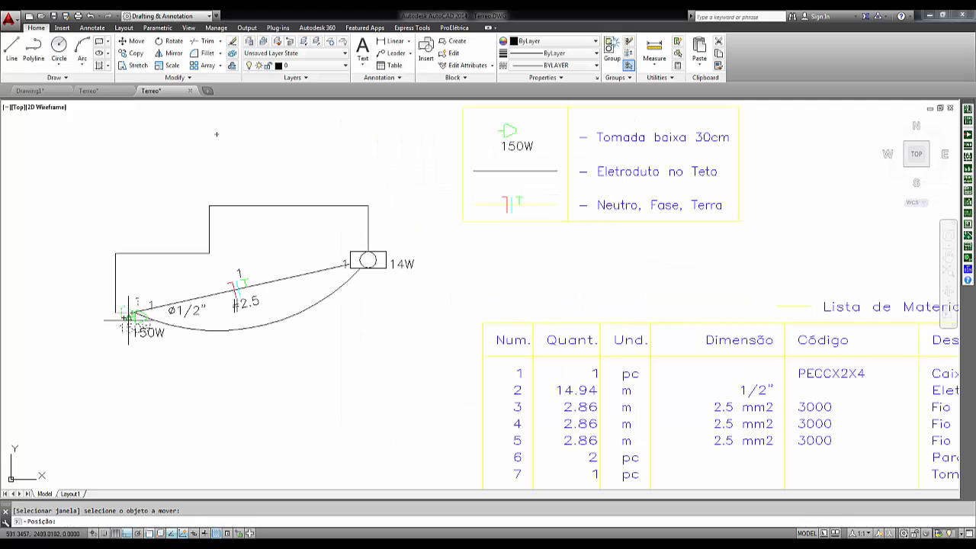
left_click(116, 359)
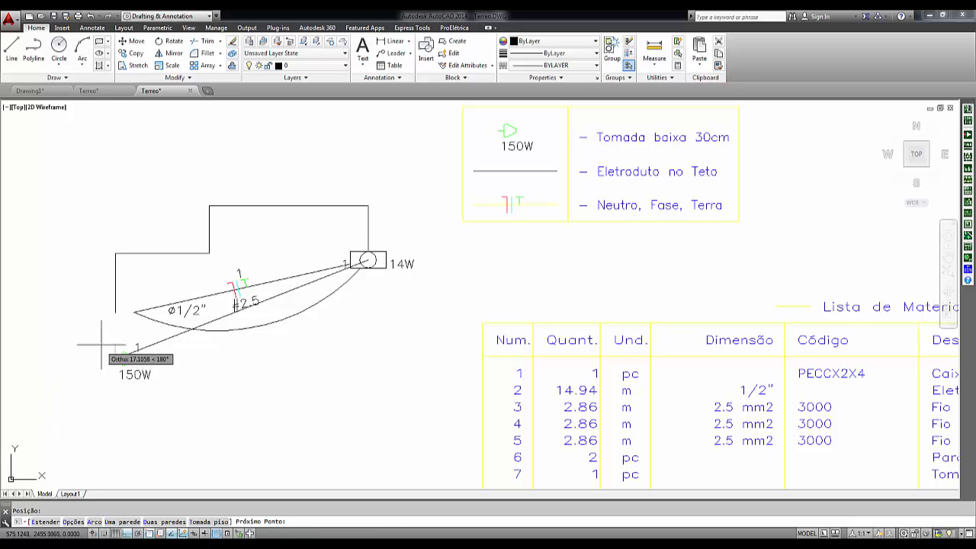
Step: Retrace the stepped conduit from the moved outlet to the 14W luminaire and set the curvature of the arc conduit
left_click(114, 261)
left_click(209, 255)
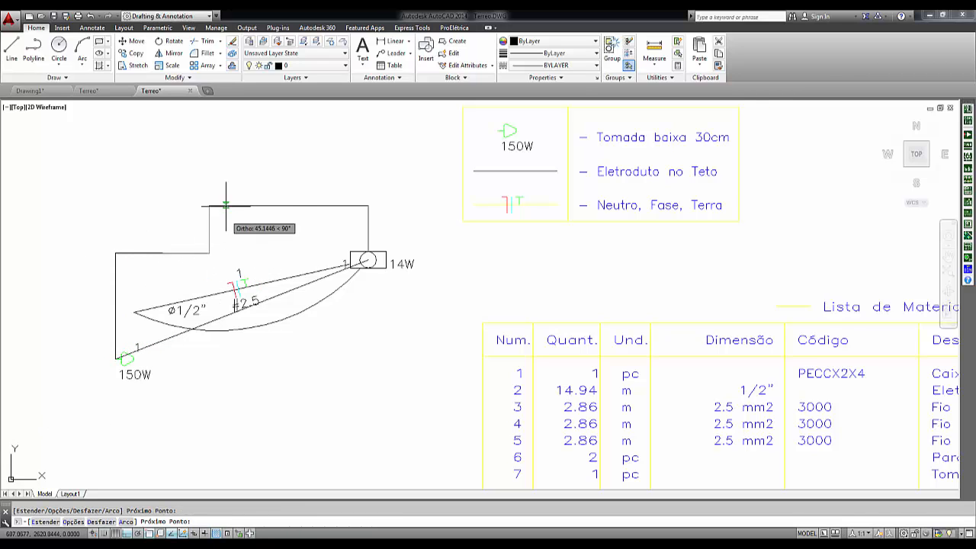
left_click(209, 207)
left_click(368, 205)
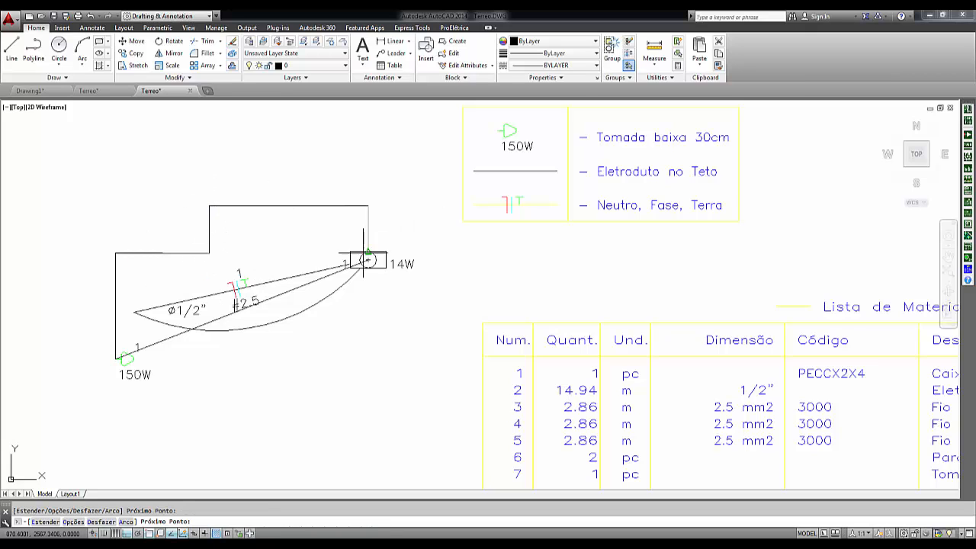
key("Return")
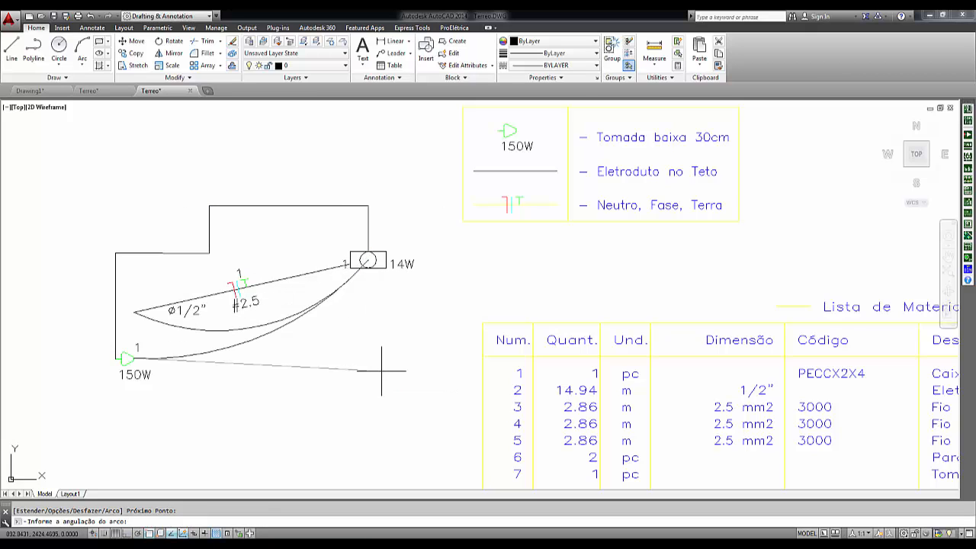
left_click(390, 375)
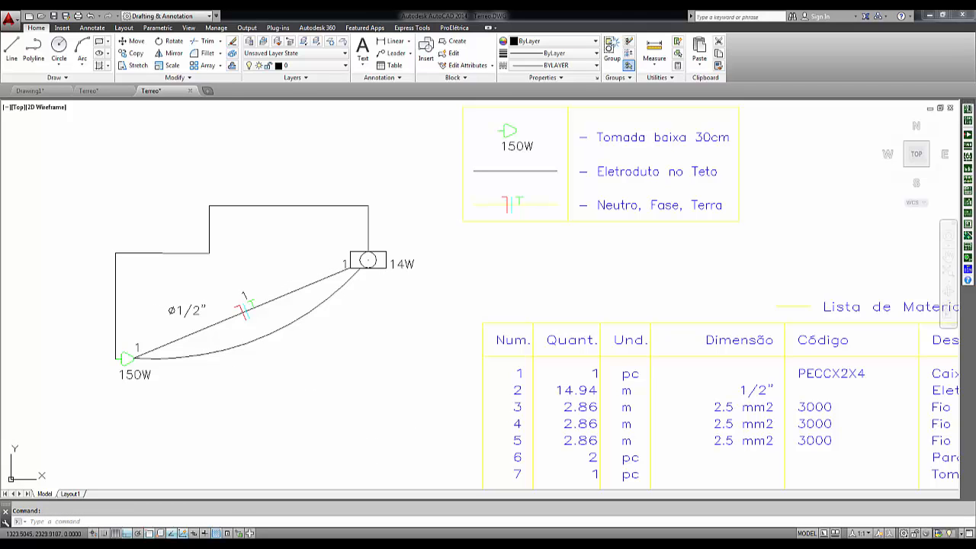
Step: Create an enlarged circular 2D detail of the outlet with factor 2, a leader line and scaled texts, placed below the conduits
left_click(968, 213)
left_click(566, 305)
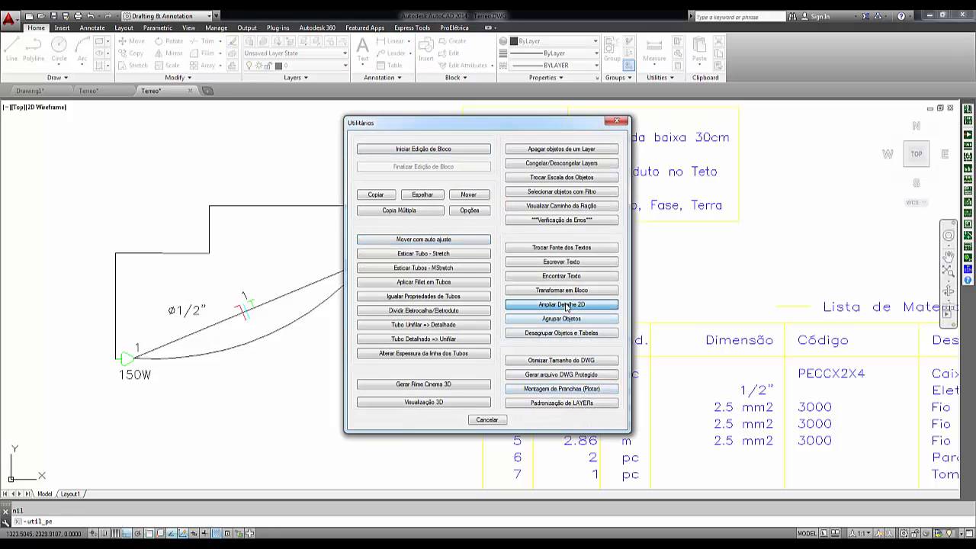
left_click(116, 358)
left_click(138, 400)
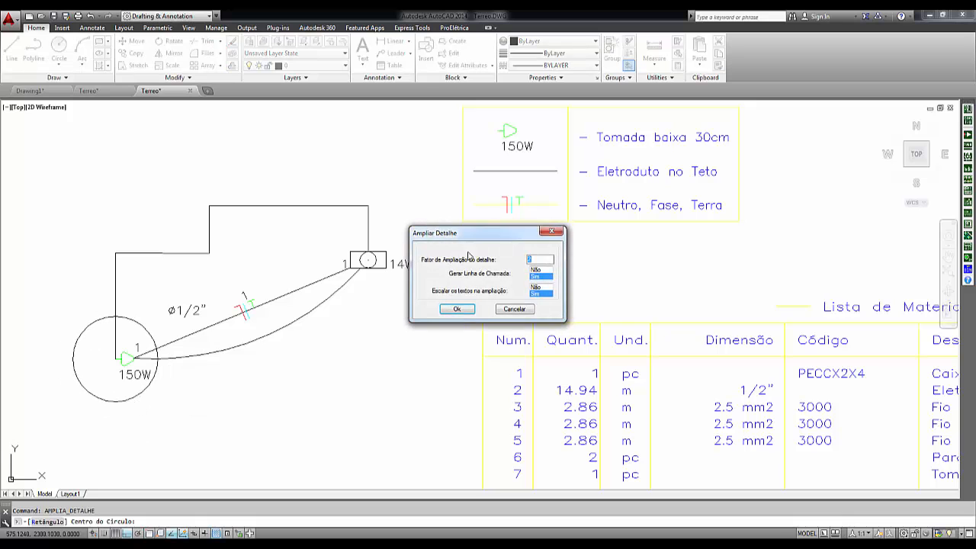
left_click(456, 309)
scroll(238, 356, "down", 5)
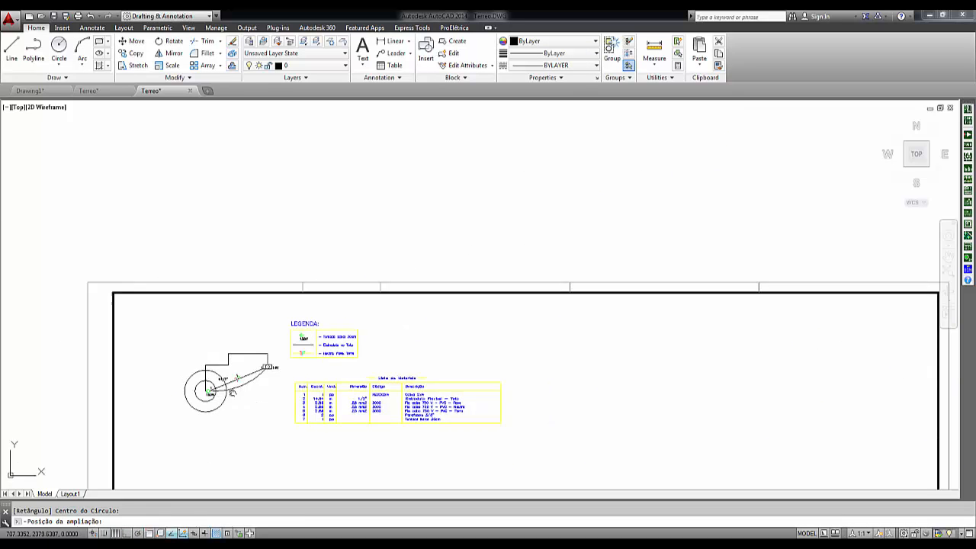
left_click(239, 356)
scroll(225, 351, "up", 9)
scroll(539, 324, "down", 6)
middle_click_drag(540, 323, 454, 329)
scroll(510, 306, "up", 4)
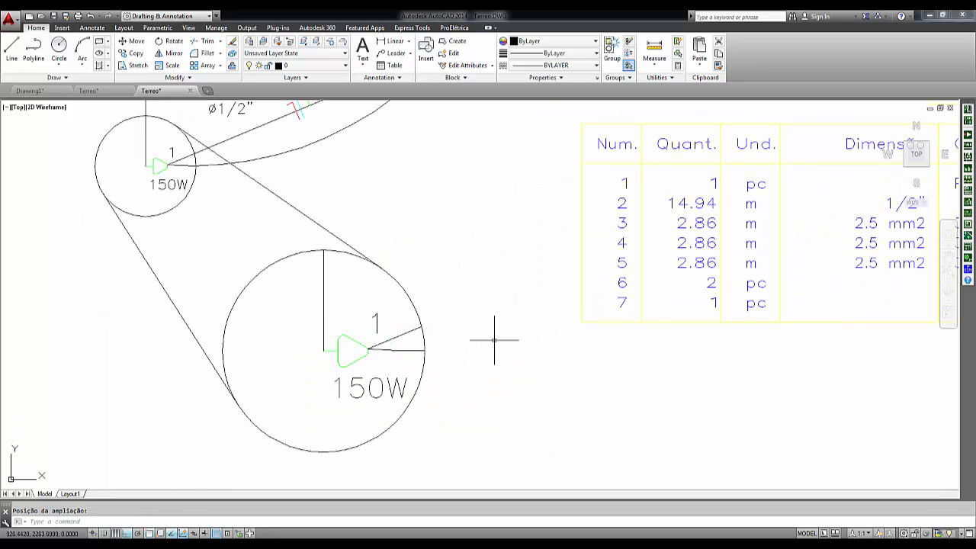
scroll(564, 252, "down", 3)
middle_click_drag(559, 257, 483, 254)
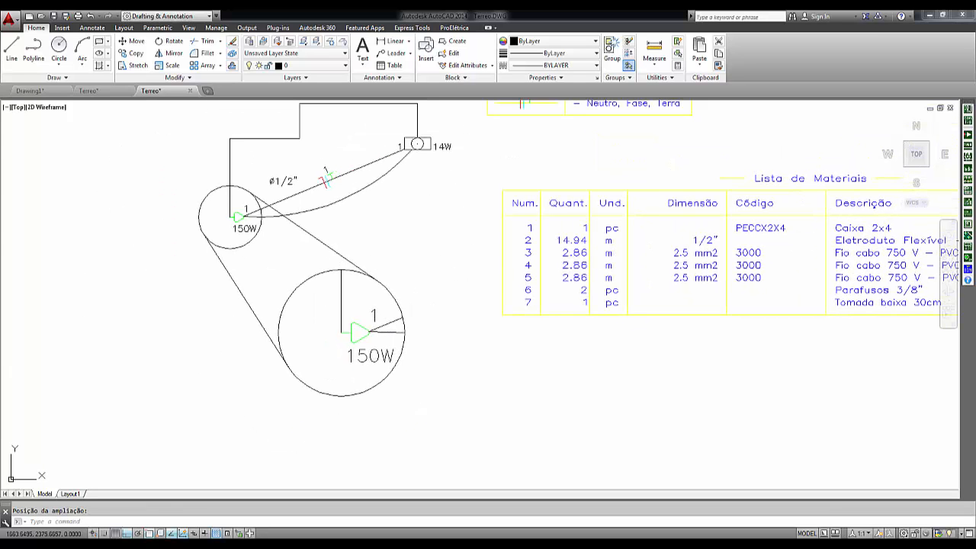
Step: Generate a protected DWG of the whole drawing, saving it as Terreo_LOCK in the Edif eletrico exemplo folder
left_click(967, 223)
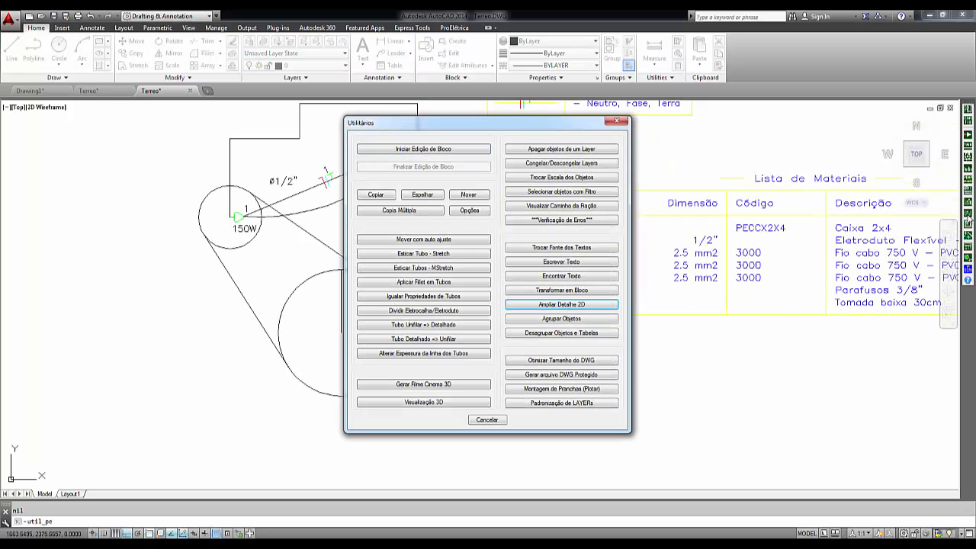
left_click(560, 376)
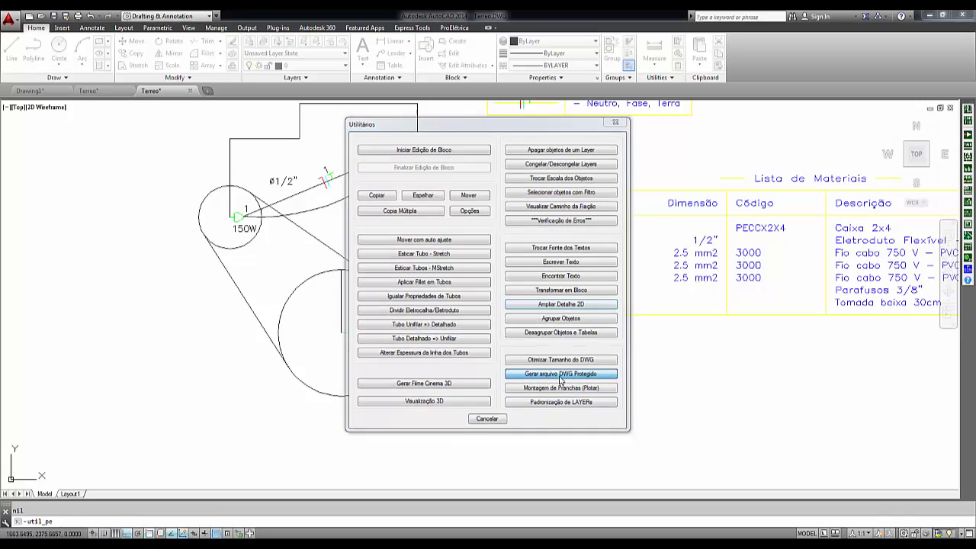
left_click(526, 299)
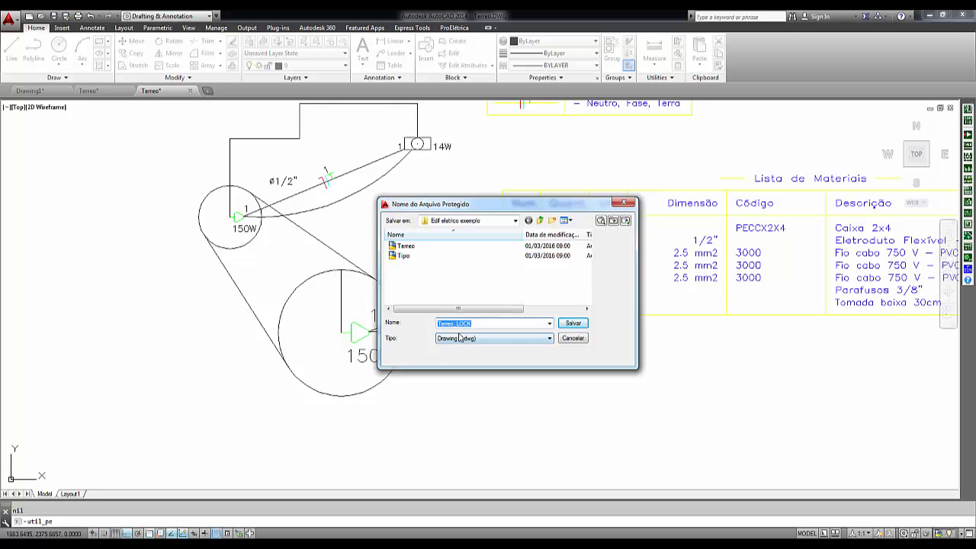
left_click(572, 323)
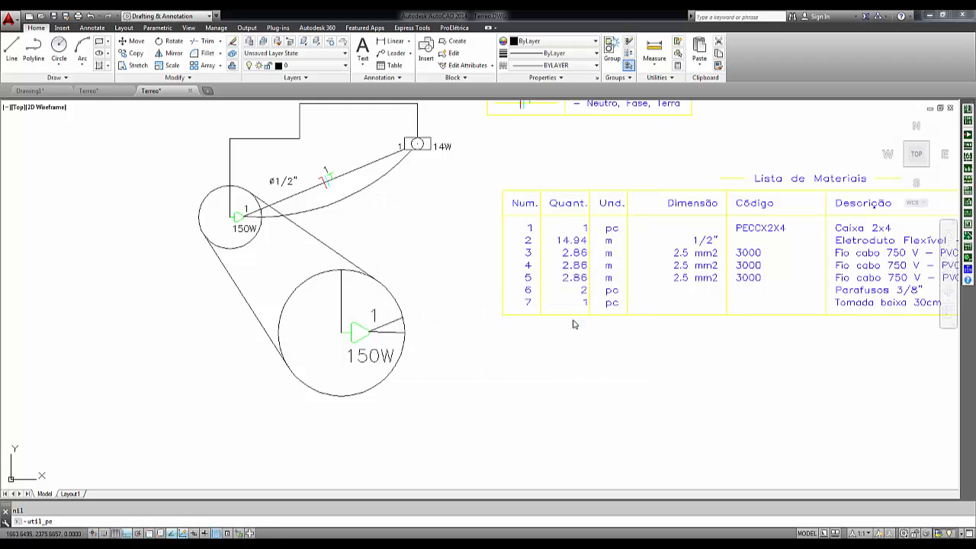
key("Return")
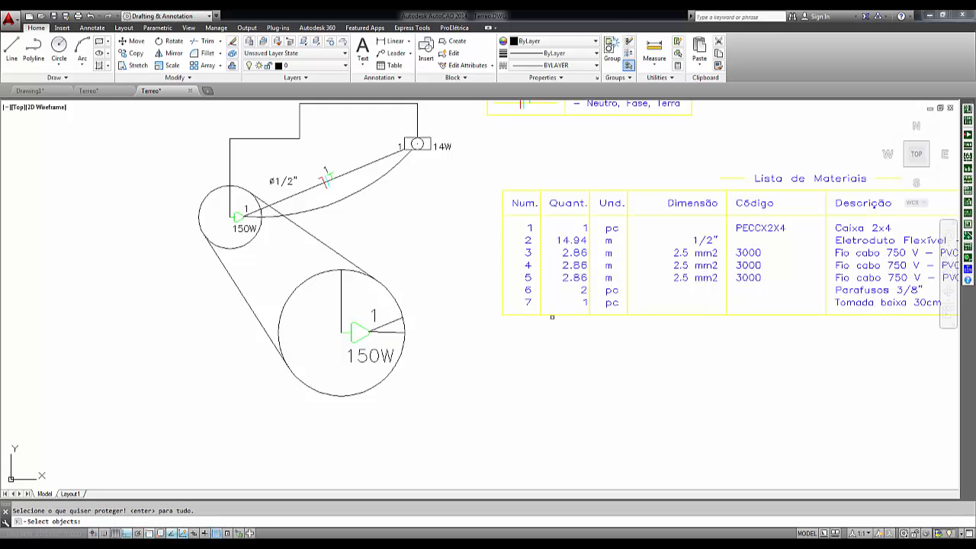
key("Return")
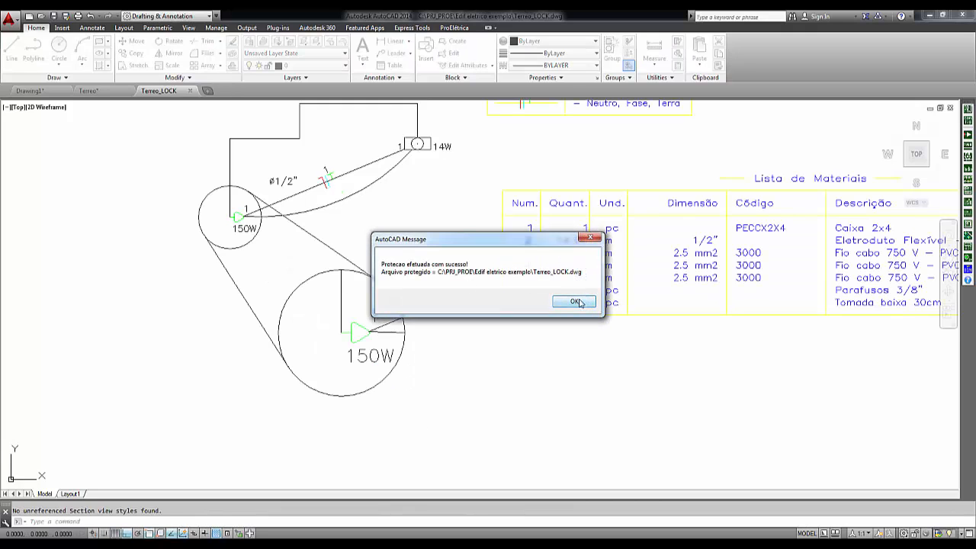
left_click(576, 302)
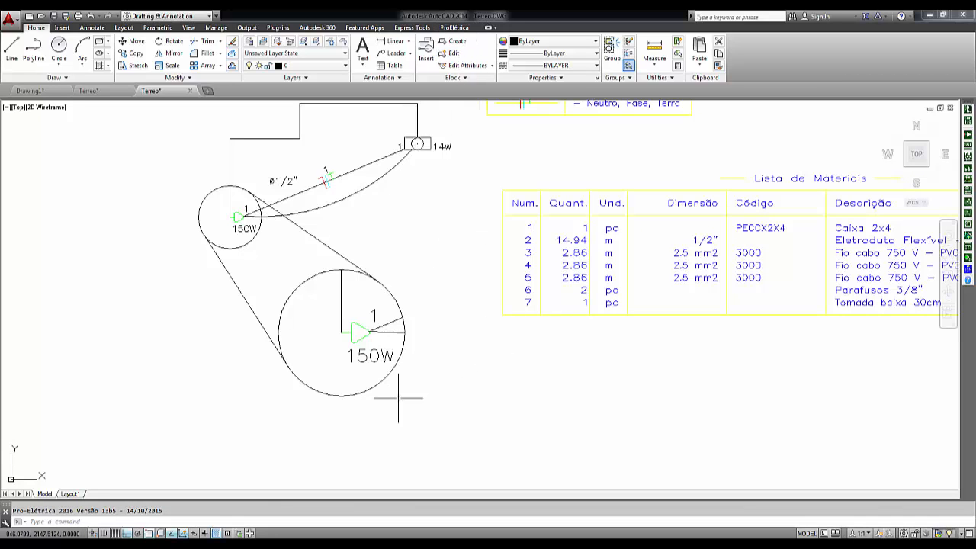
mouse_move(464, 249)
middle_mouse_down()
mouse_move(442, 285)
mouse_move(407, 308)
middle_mouse_up()
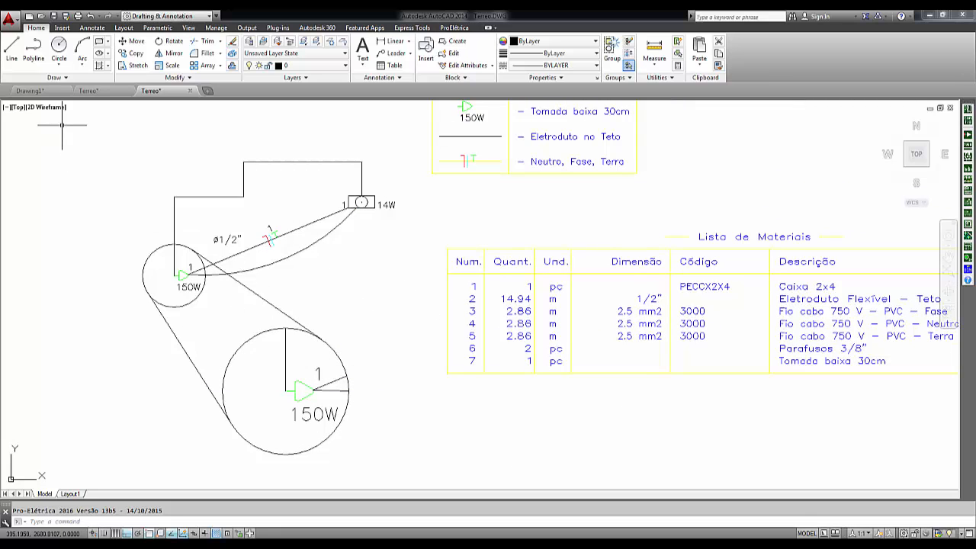
Step: Open the protected drawing Terreo_LOCK from the Edif eletrico exemplo folder
left_click(11, 18)
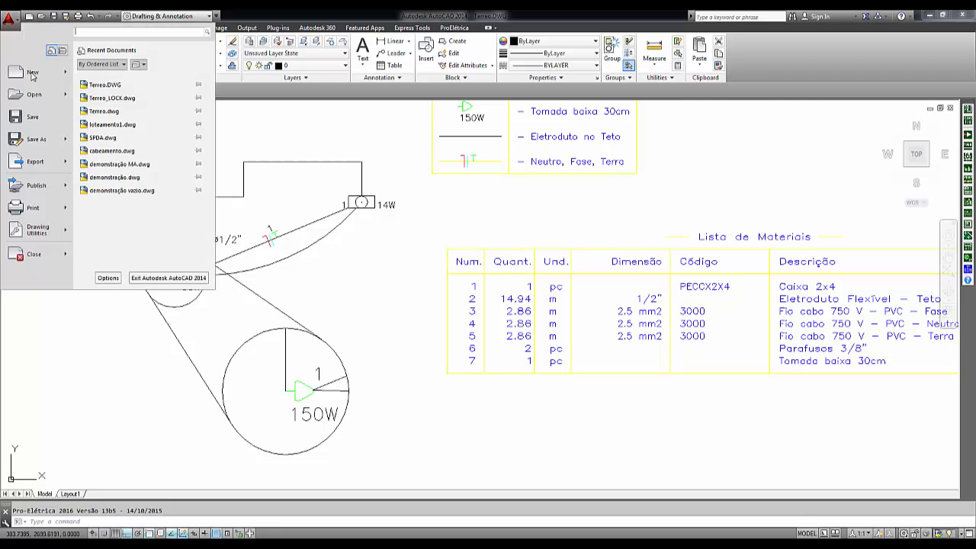
left_click(33, 99)
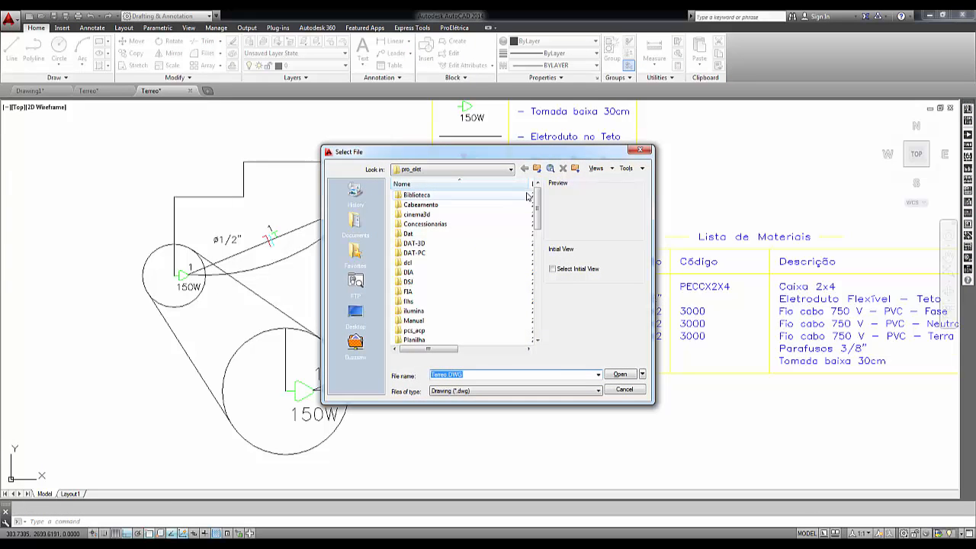
left_click(506, 171)
left_click(434, 204)
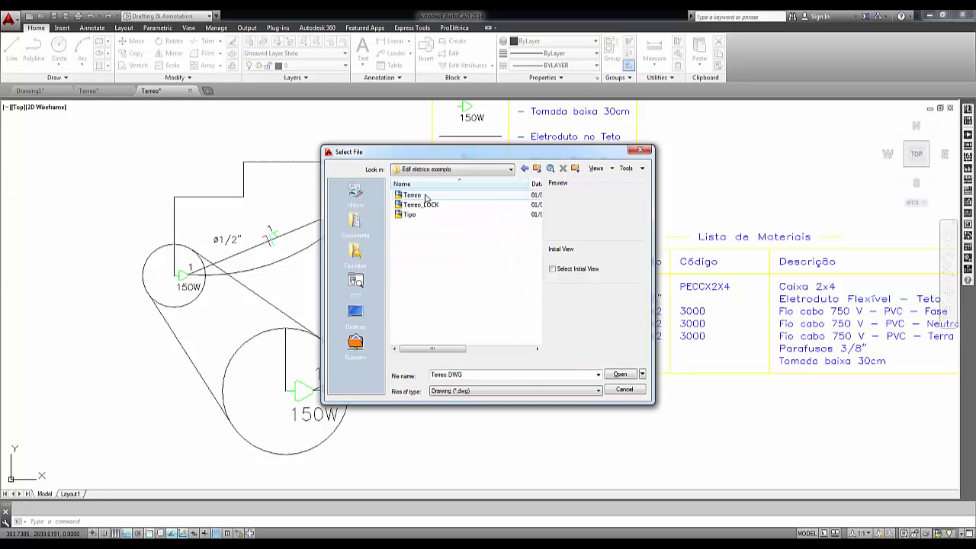
left_click(421, 205)
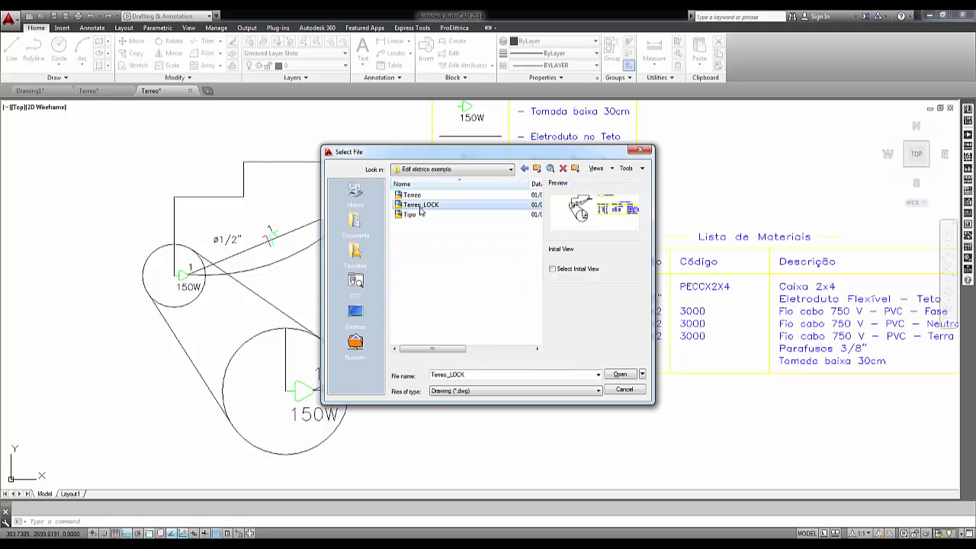
left_click(620, 375)
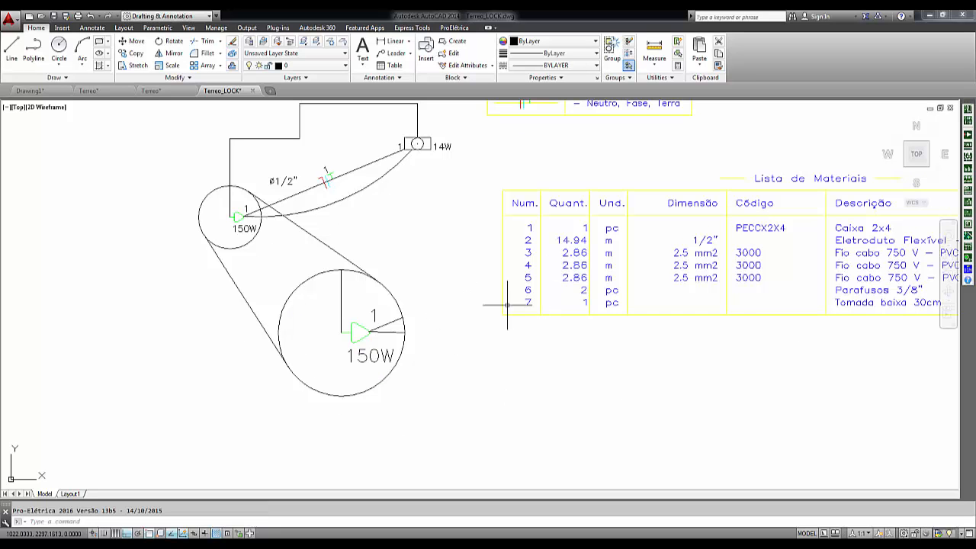
Step: Try to explode the protected drawing with Explode, and close Terreo_LOCK without saving changes
scroll(508, 298, "down", 5)
scroll(324, 347, "up", 2)
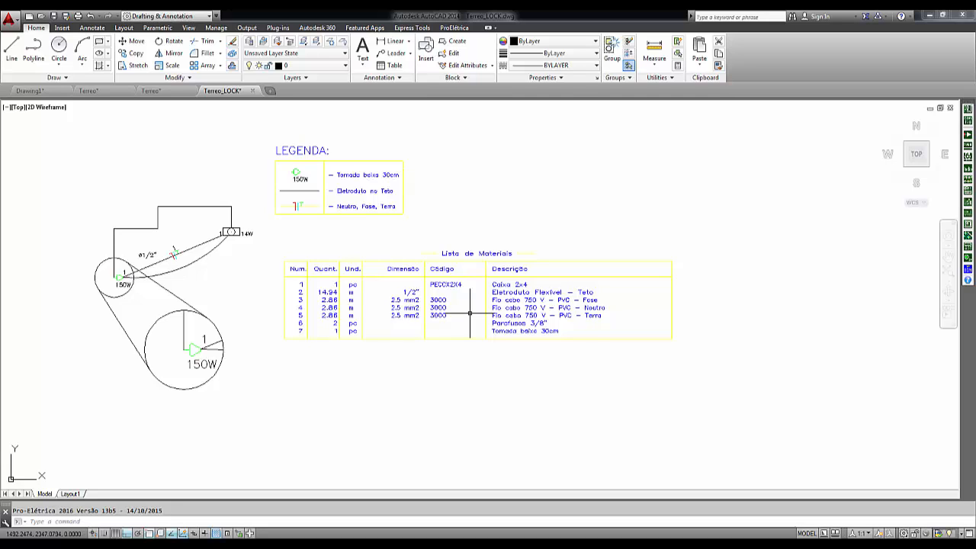
type("x")
key("Return")
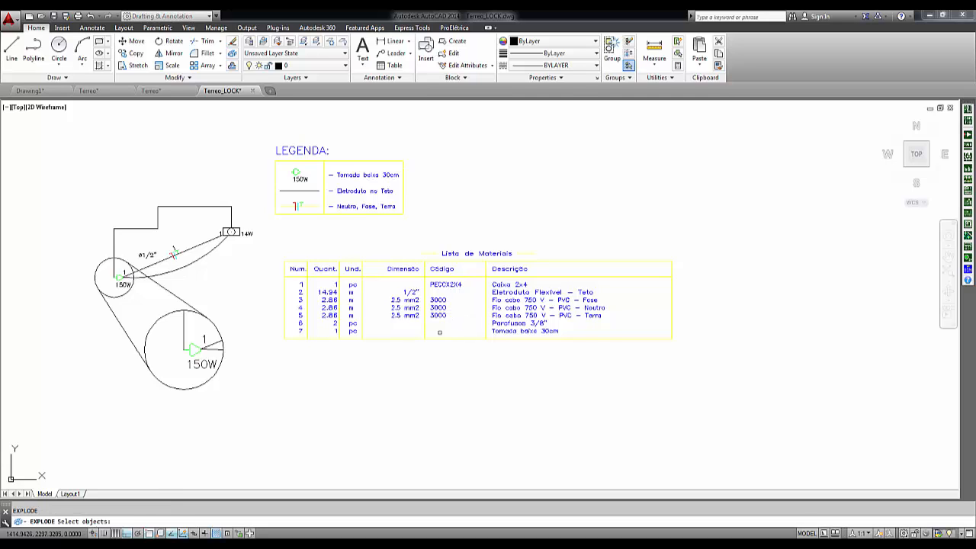
left_click(402, 338)
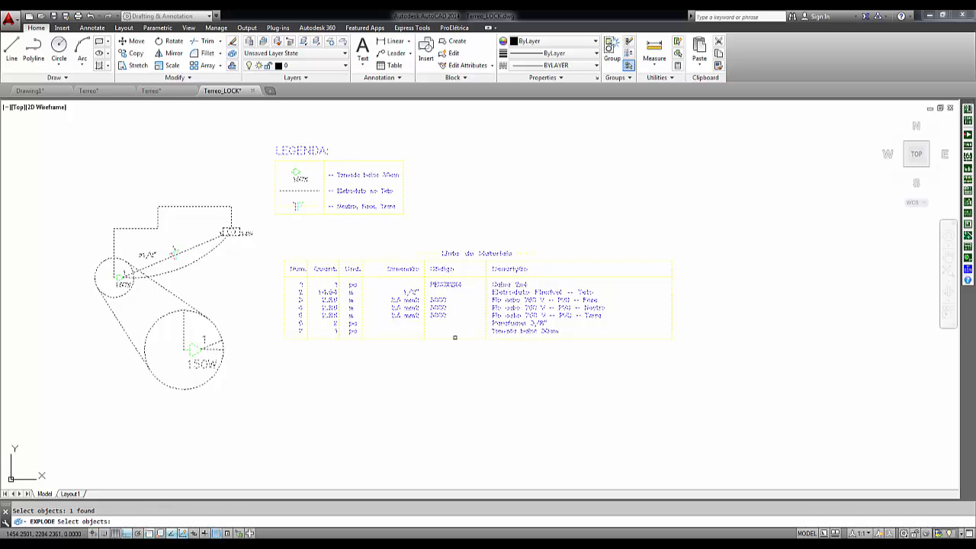
key("Return")
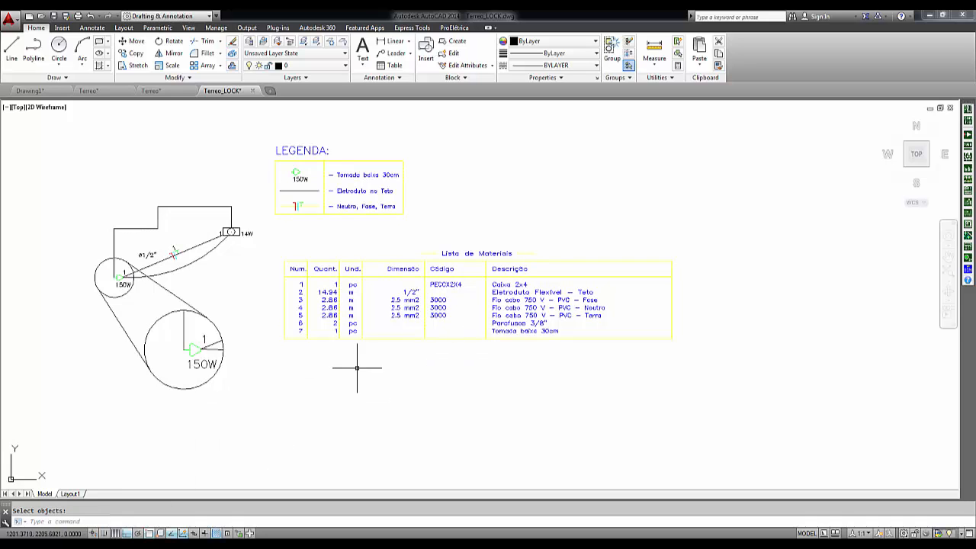
left_click(397, 342)
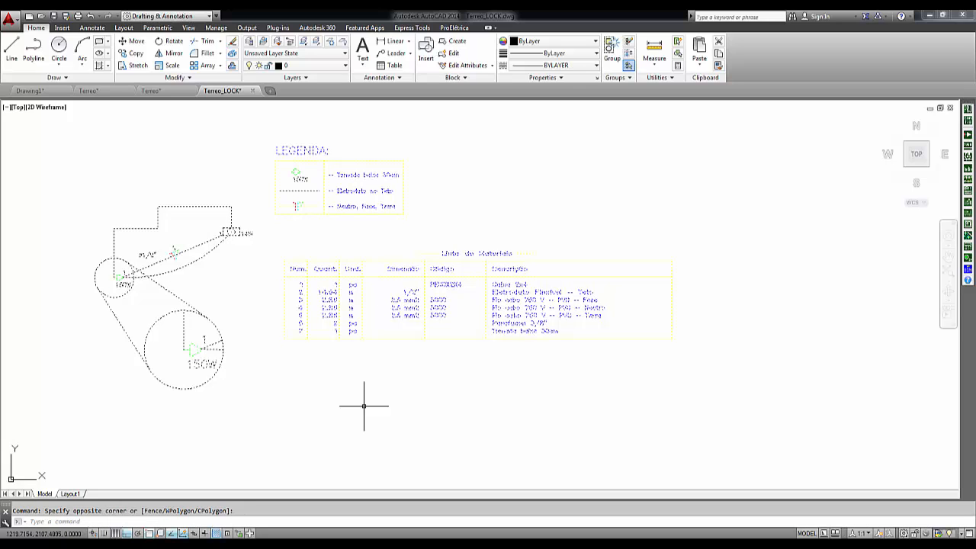
key("Escape")
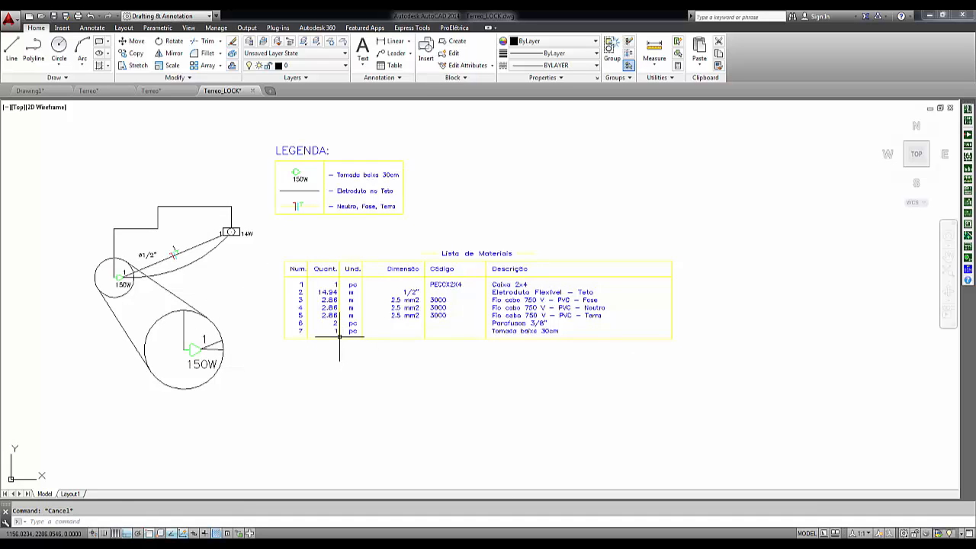
left_click(253, 91)
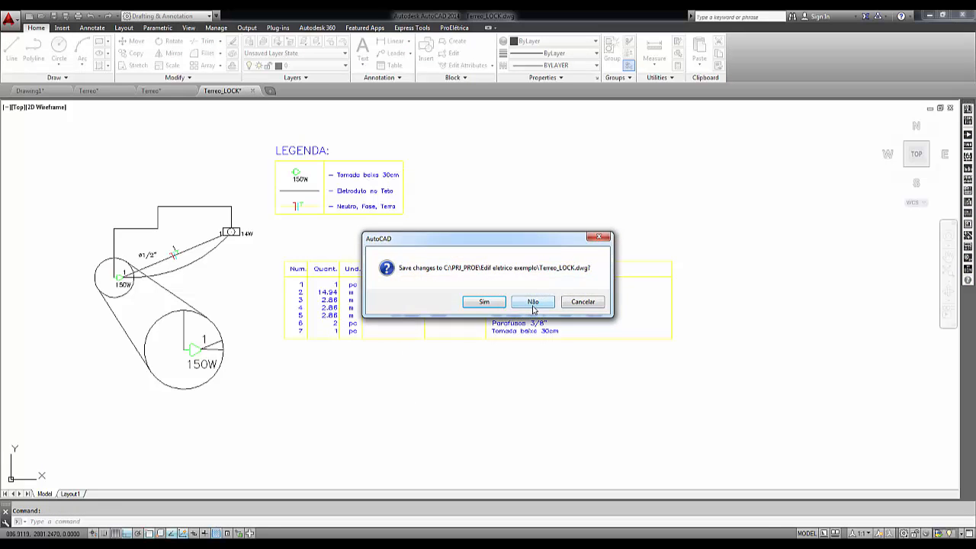
left_click(532, 301)
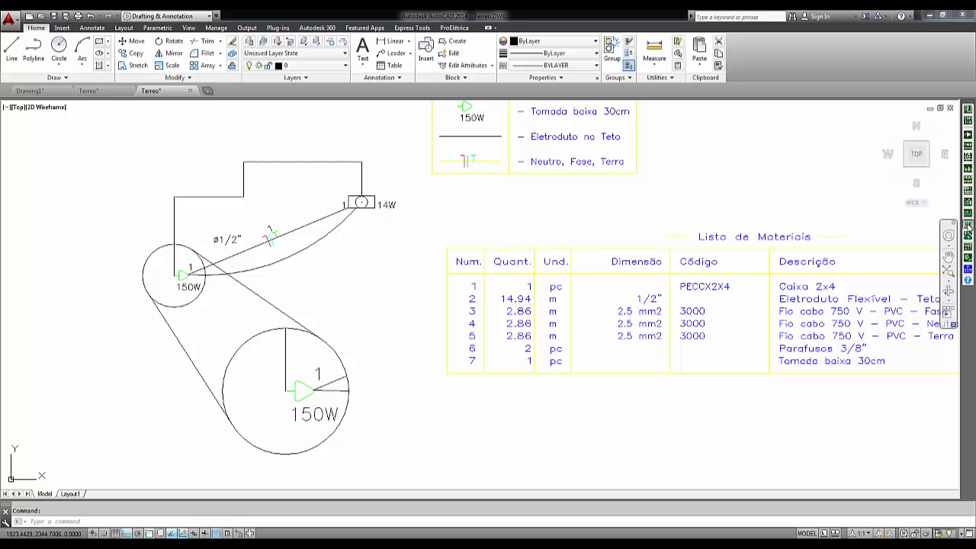
Step: Start a wall (Parede) below the enlarged outlet detail with width 15, layer PAREDES_2D and reference Esquerda
left_click(968, 224)
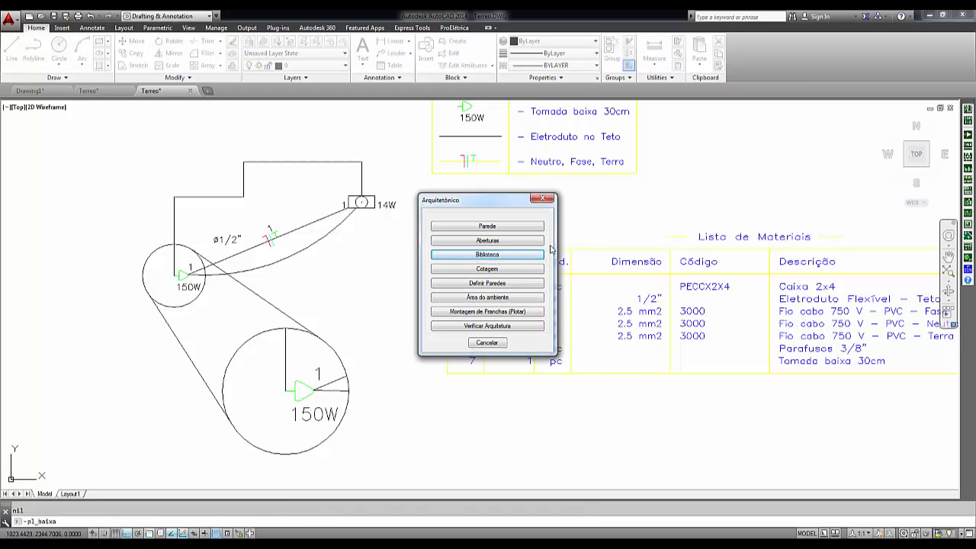
left_click(488, 226)
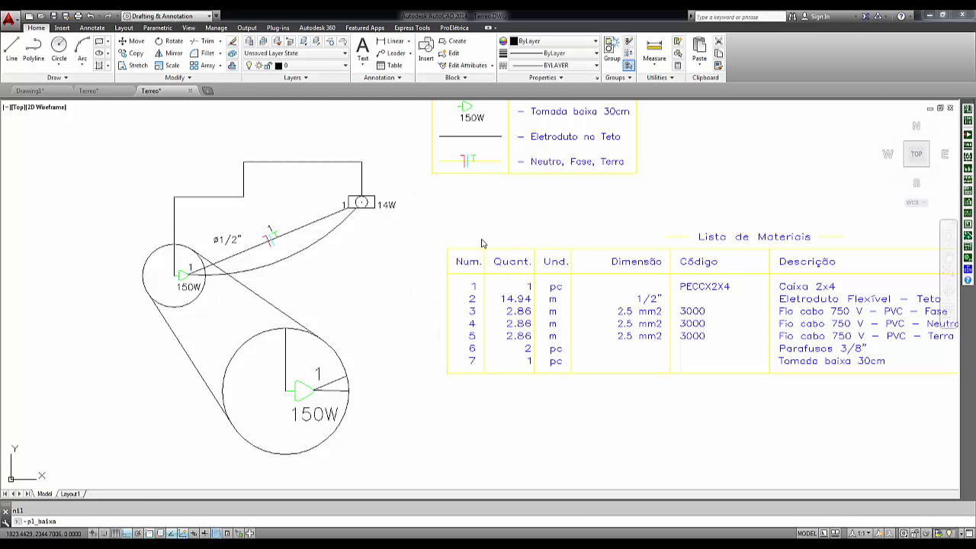
scroll(416, 413, "down", 2)
middle_click_drag(416, 412, 363, 244)
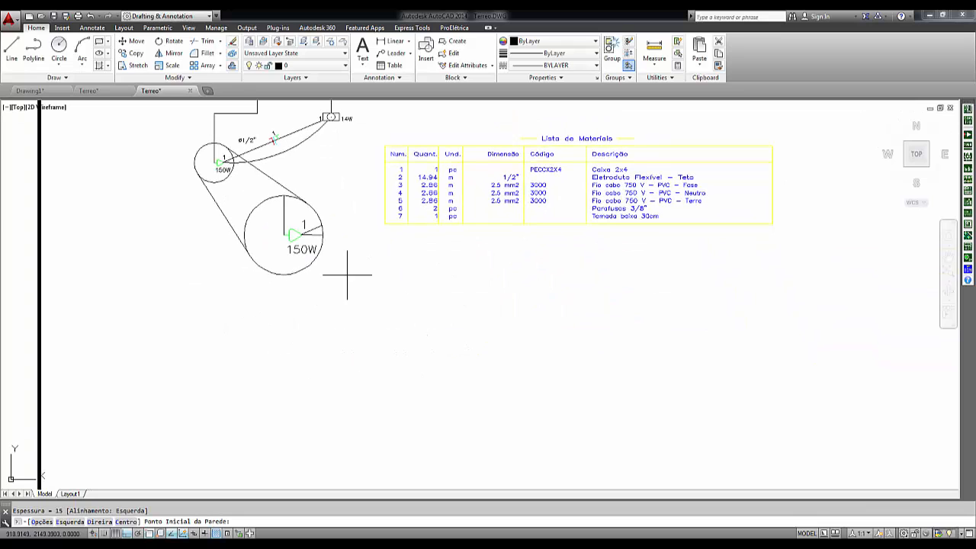
left_click(250, 326)
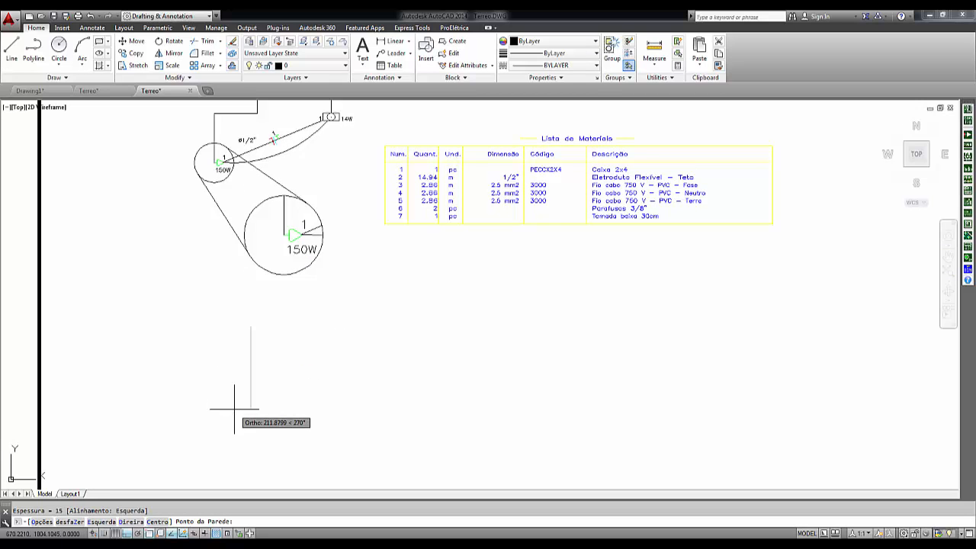
type("o")
key("Return")
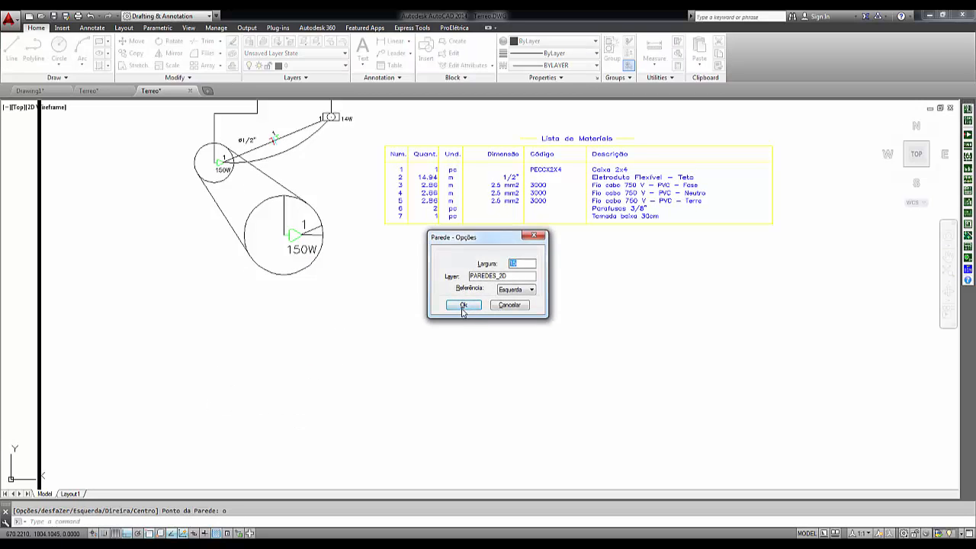
left_click(462, 305)
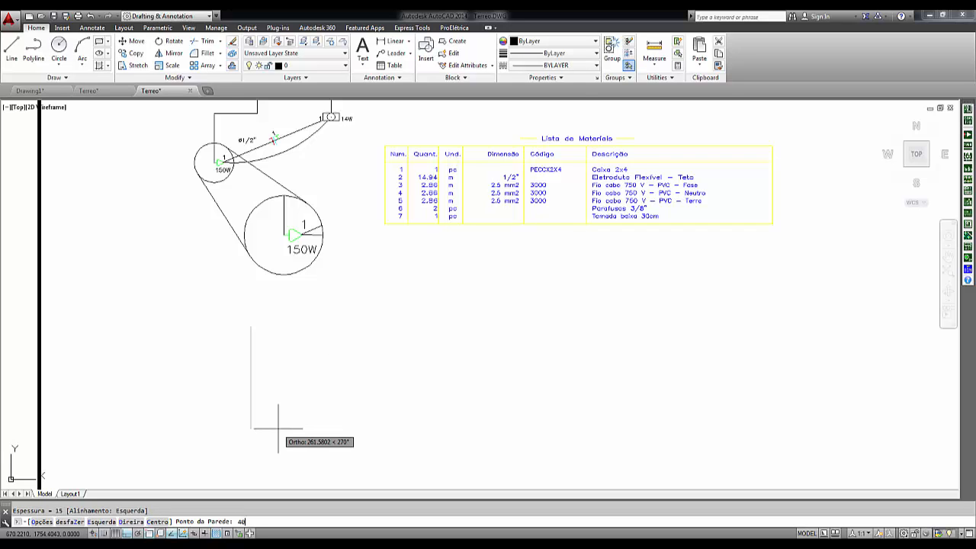
Step: Draw the room's walls 400 down, 500 to the right and 400 up, and close the outline (Fechar)
key("Return")
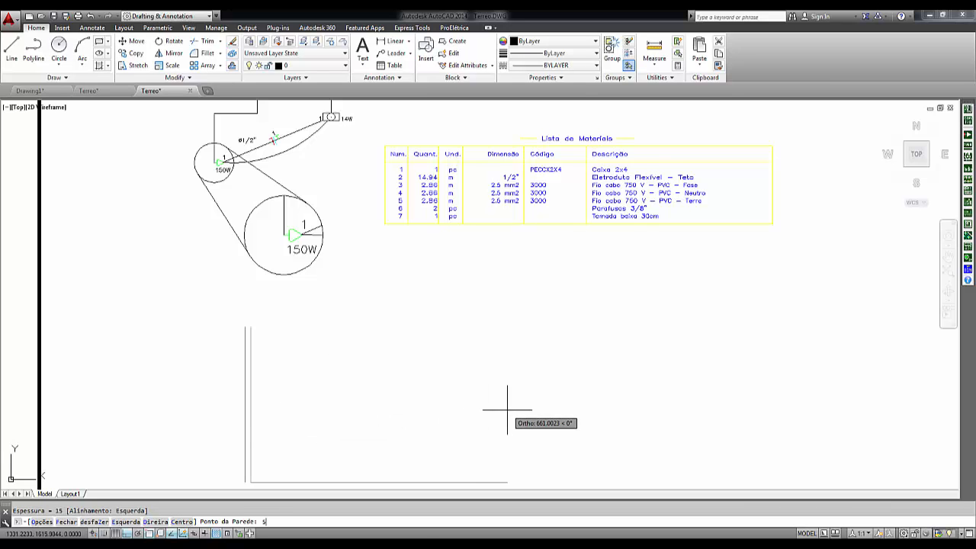
type("500")
key("Return")
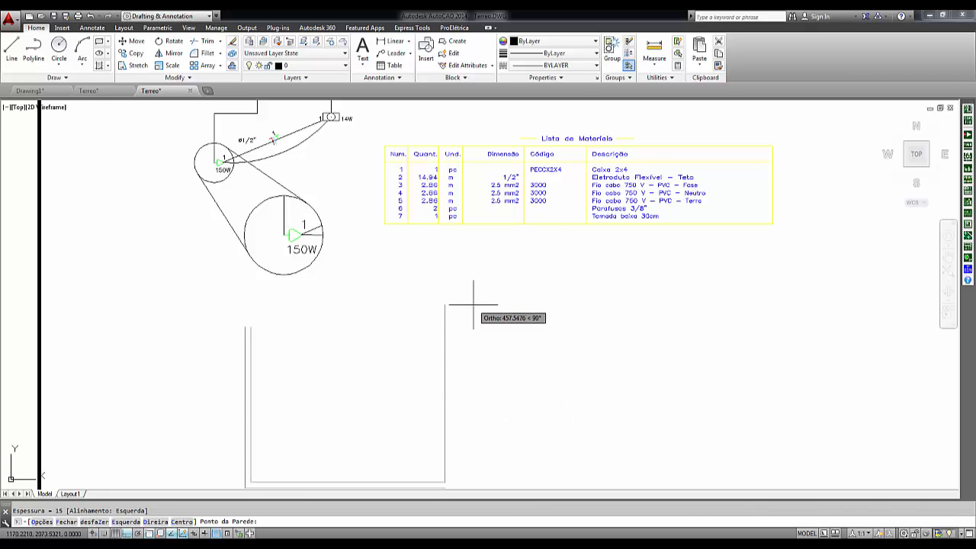
key("Return")
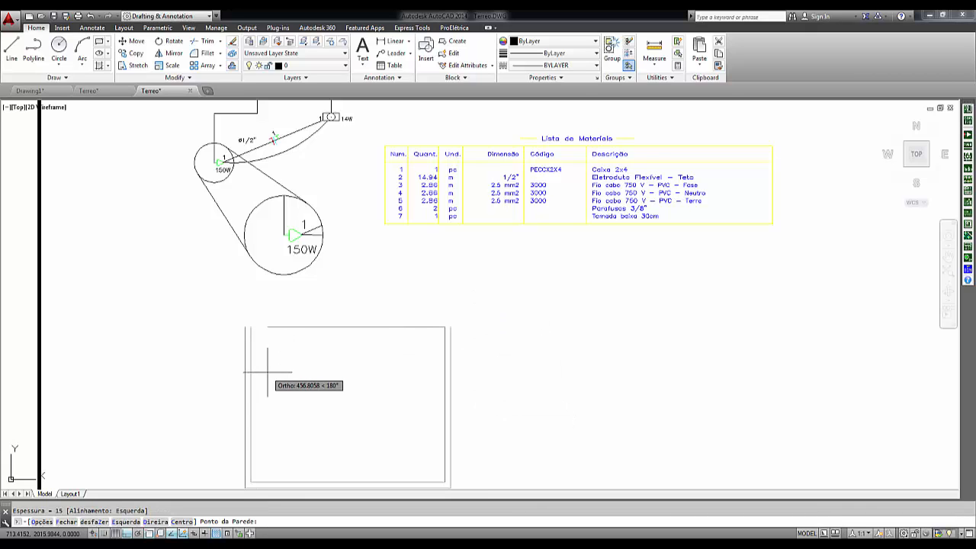
type("f")
key("Return")
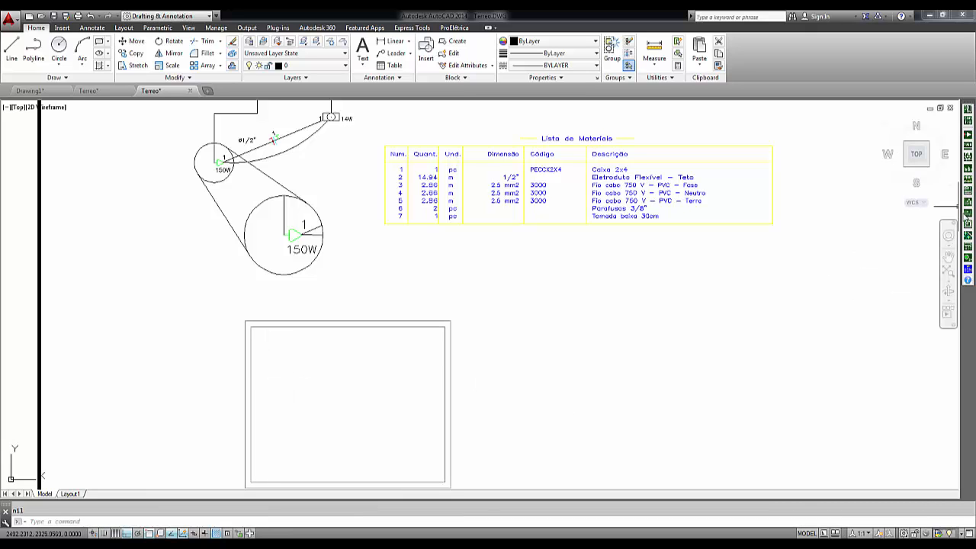
Step: Insert an 80-wide arc door (Porta aberta (arco)) on layer ABERTURAS_2D in the room's lower wall, 10 from the left inner corner
left_click(968, 224)
left_click(491, 243)
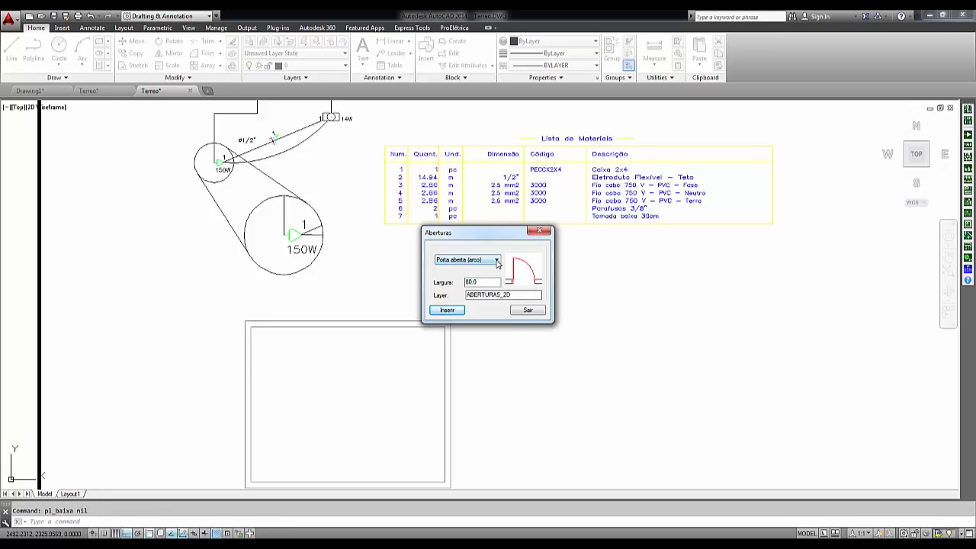
left_click(447, 310)
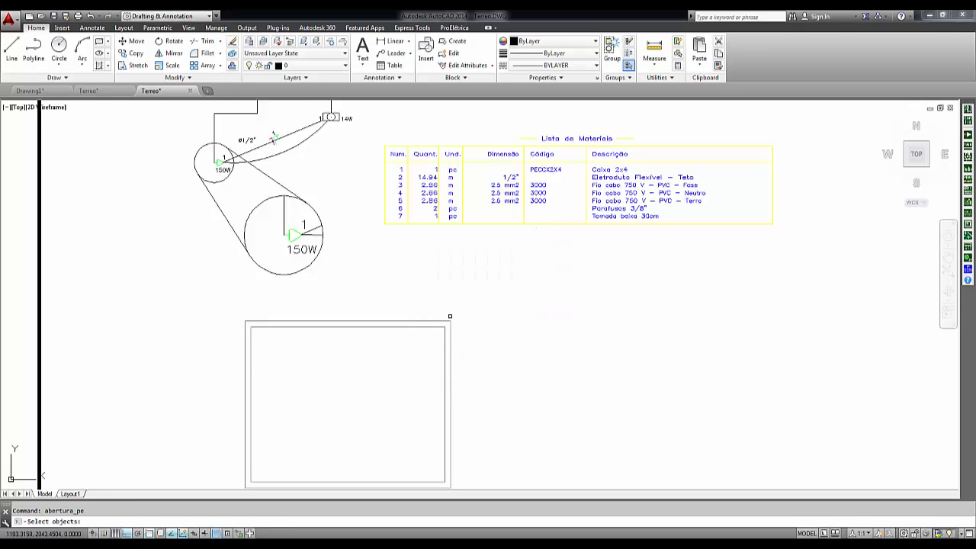
middle_click_drag(427, 450, 430, 385)
scroll(435, 427, "up", 2)
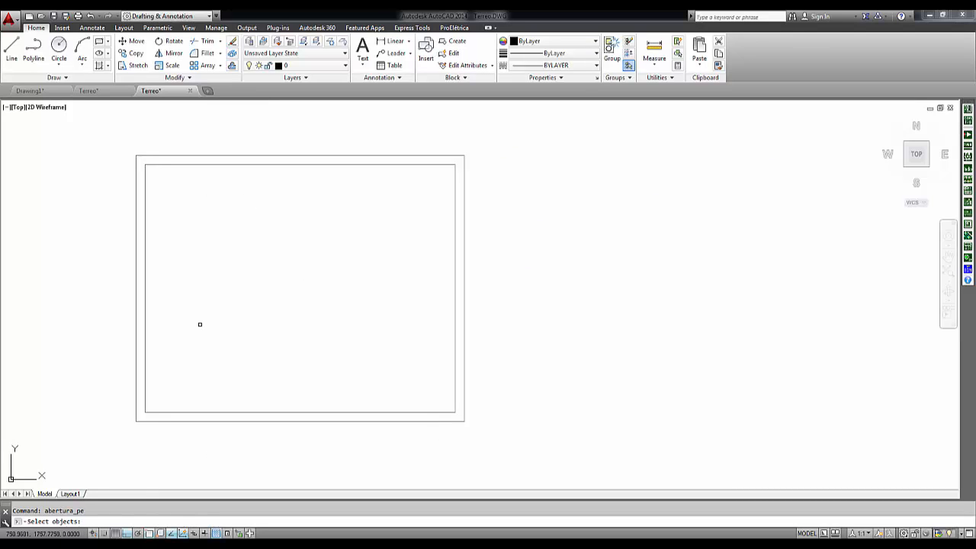
left_click(170, 425)
left_click(153, 395)
key("Return")
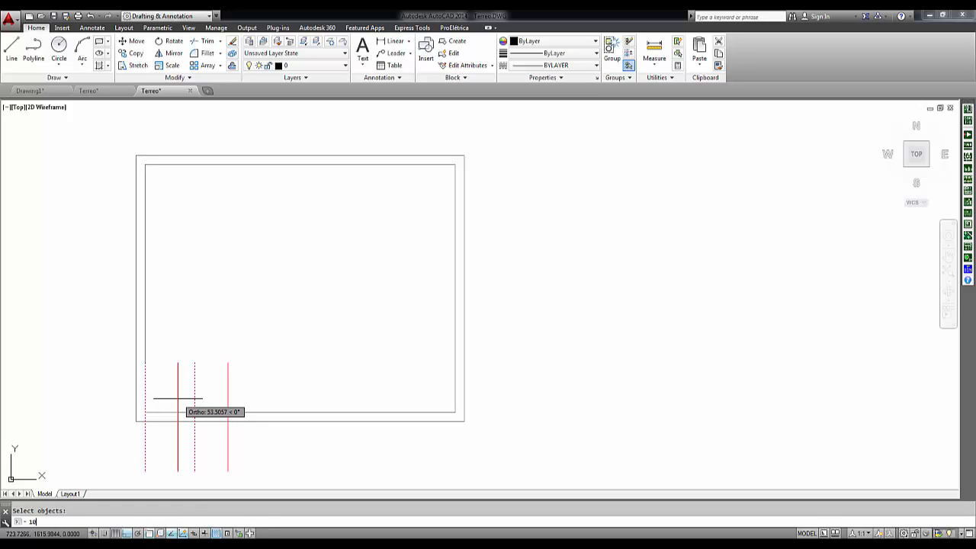
key("Return")
left_click(151, 370)
key("Return")
Step: Insert a simple window (Janela simples) about 200 wide on layer ABERTURAS_2D, centred in the room's upper wall
key("Return")
left_click(497, 260)
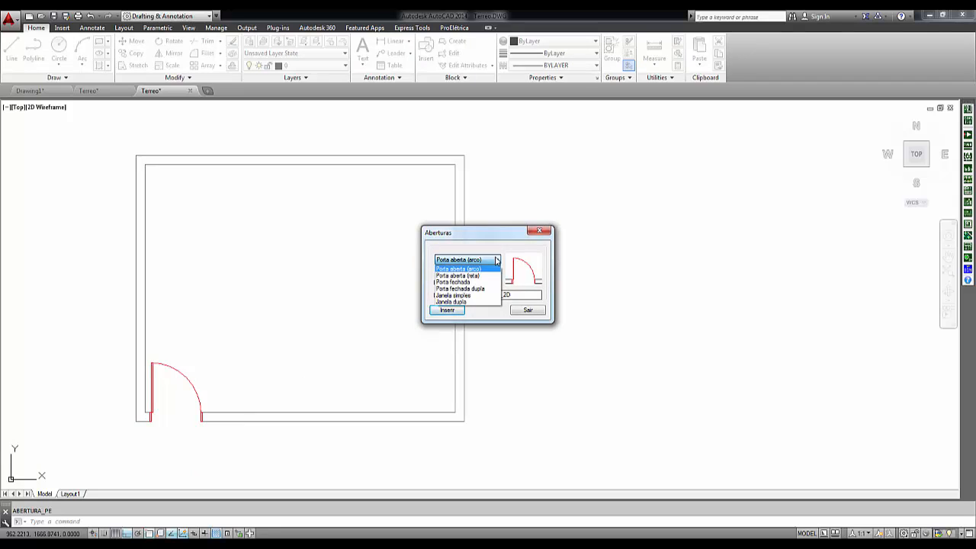
left_click(492, 302)
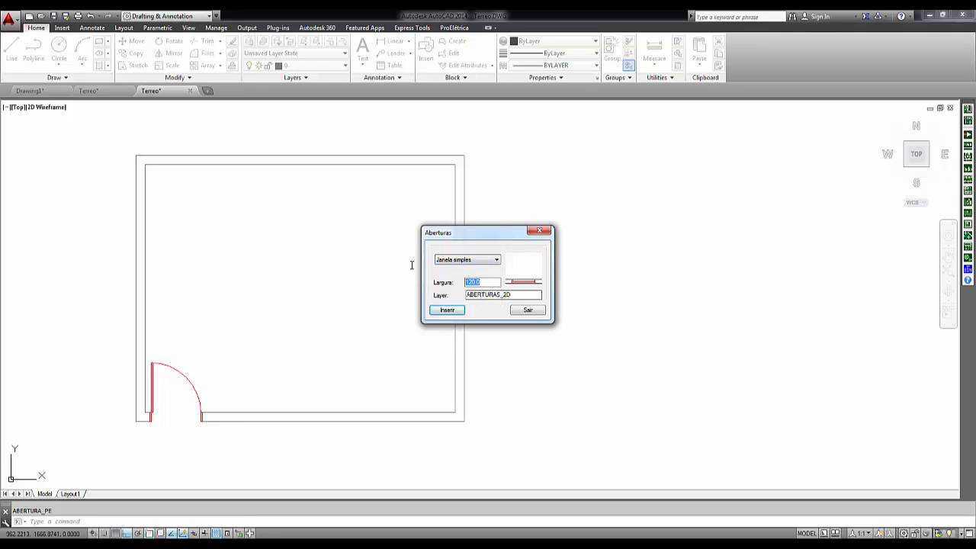
left_click(457, 311)
left_click(335, 186)
left_click(267, 134)
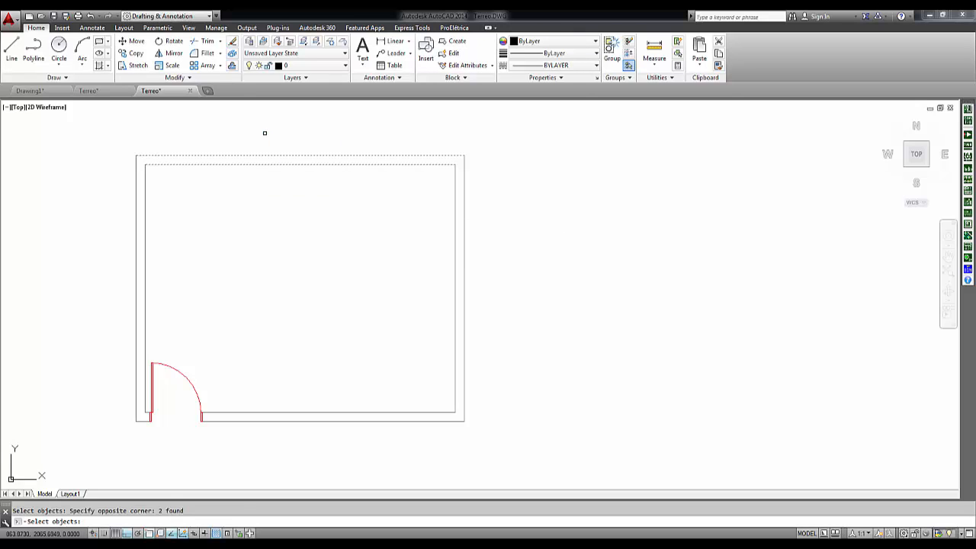
right_click(251, 347, "shift")
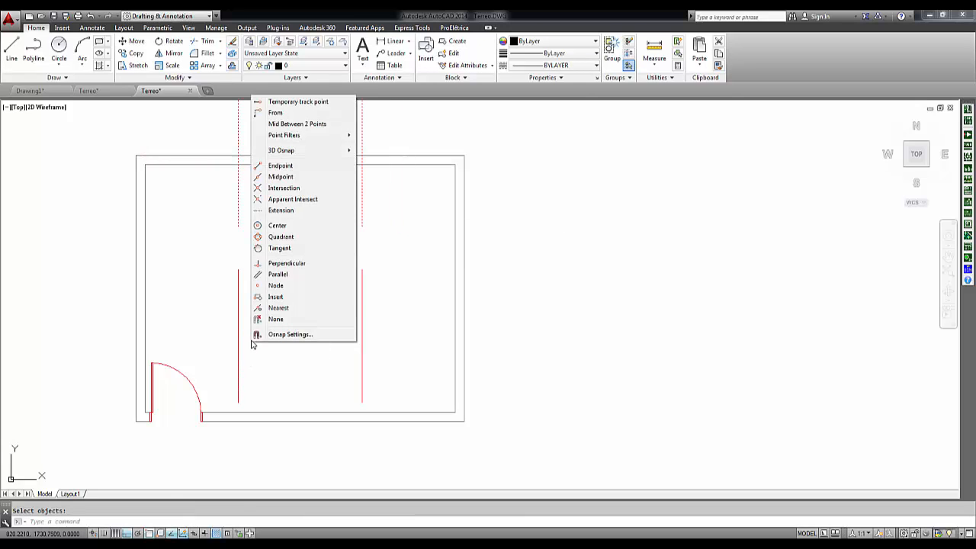
left_click(287, 263)
left_click(237, 164)
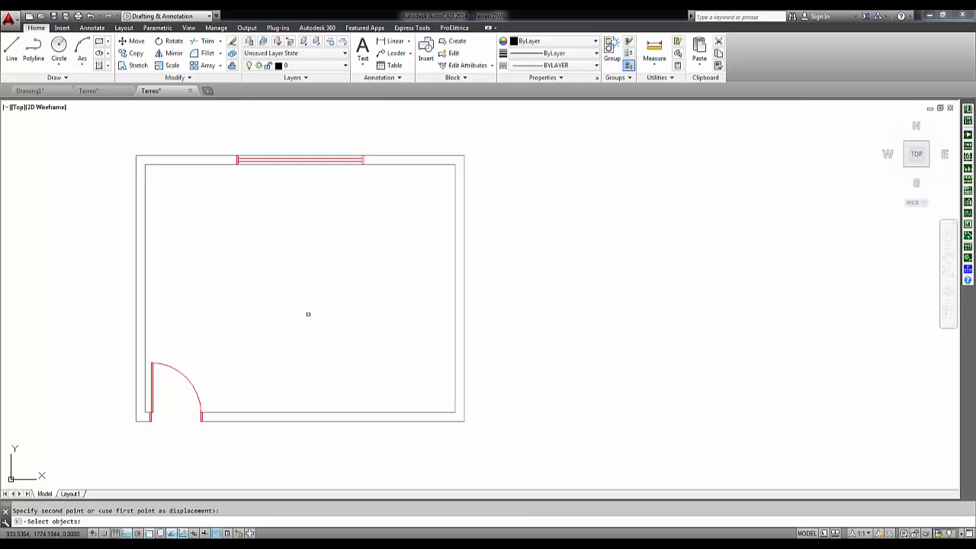
key("Return")
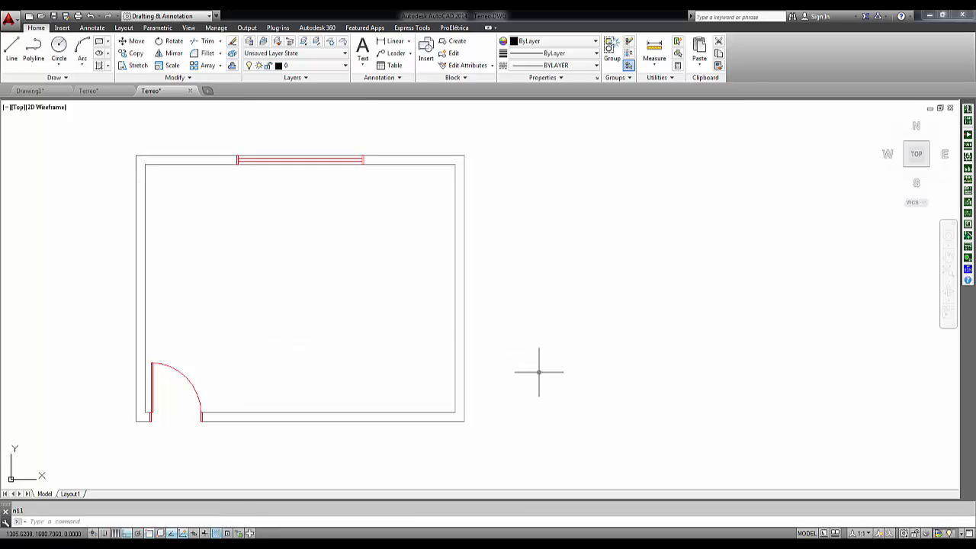
Step: Browse the Louças - Arquitetônico blocks in the architectural library (Biblioteca) and view its advanced options (Avançado)
left_click(967, 235)
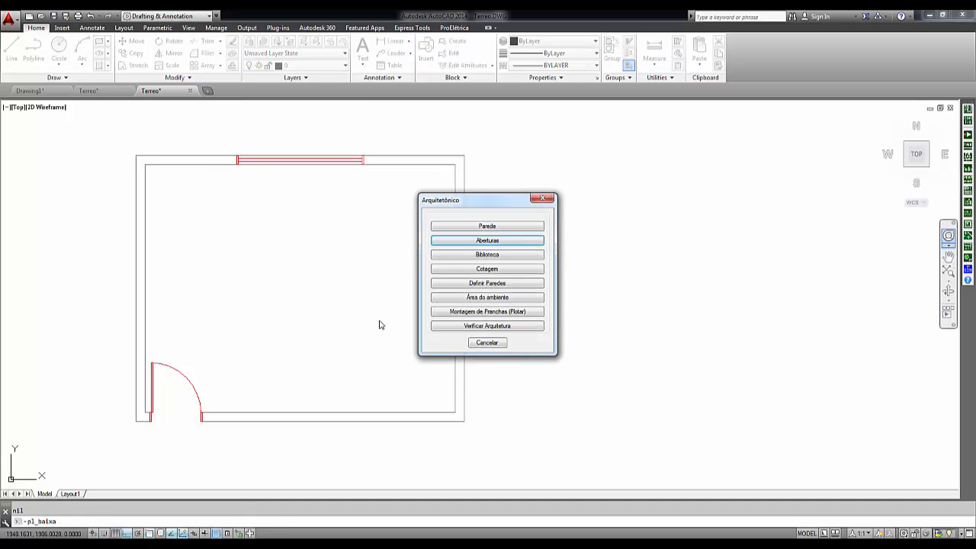
left_click(496, 256)
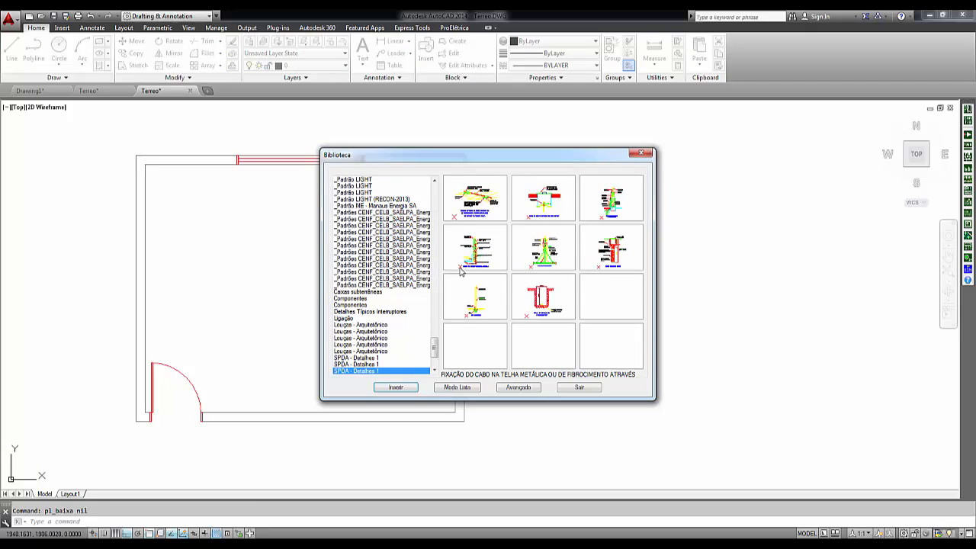
left_click(362, 338)
left_click(362, 326)
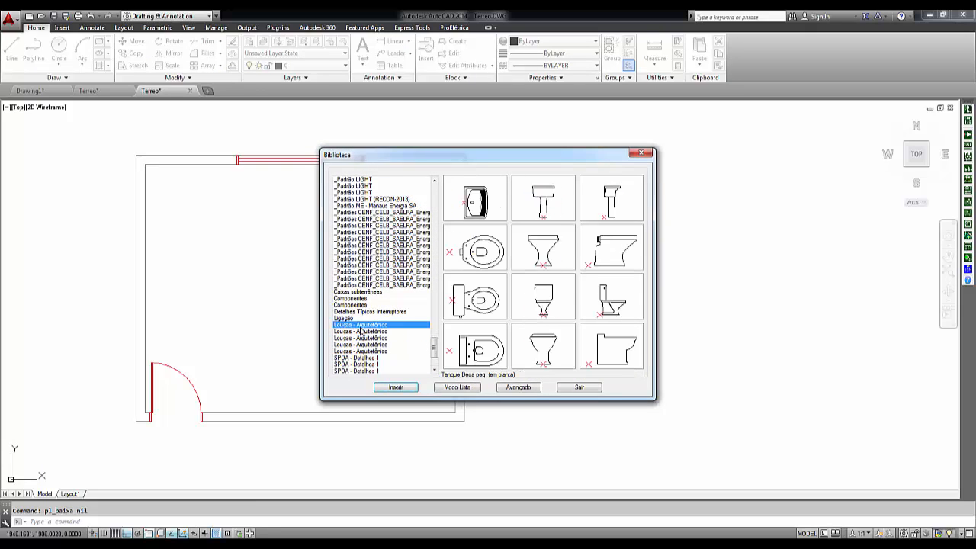
left_click(360, 337)
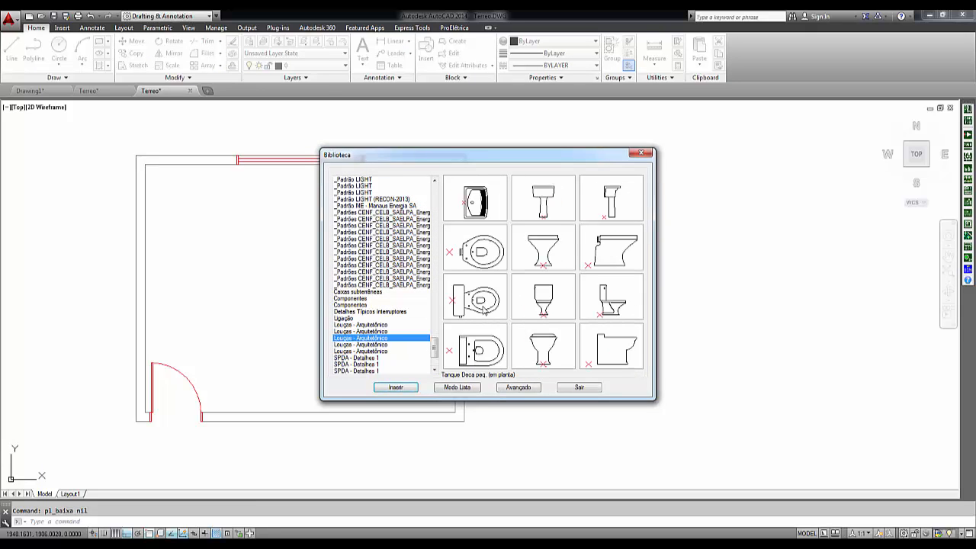
left_click(525, 388)
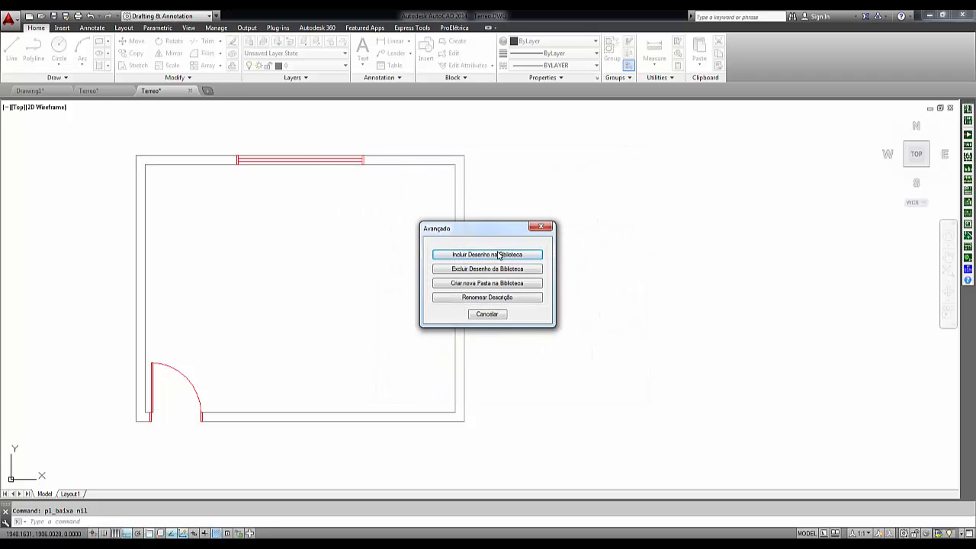
left_click(485, 316)
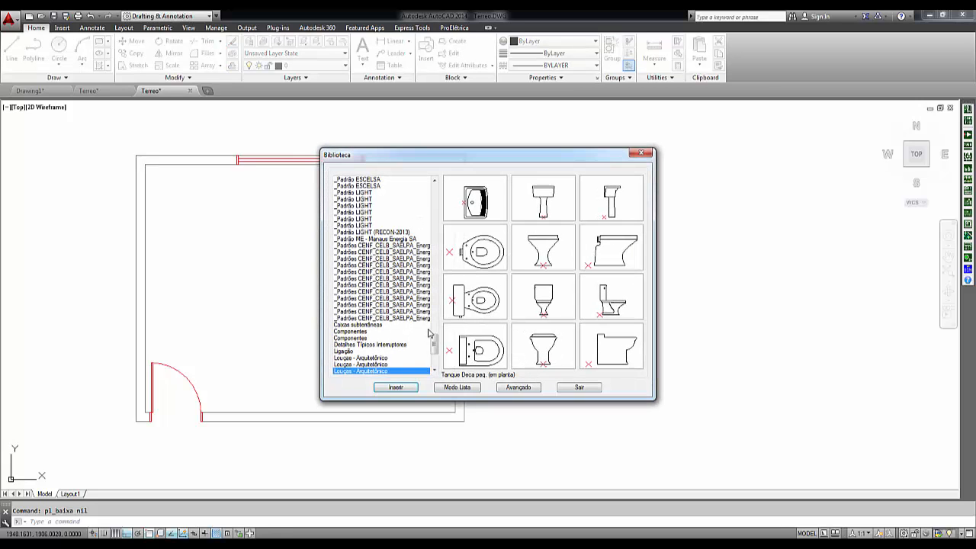
Step: Insert the Lavatório Deca Ravena (em planta) block from Louças - Arquitetônico midway along the room's left inner wall, facing into the room
left_click(357, 351)
scroll(357, 353, "down", 2)
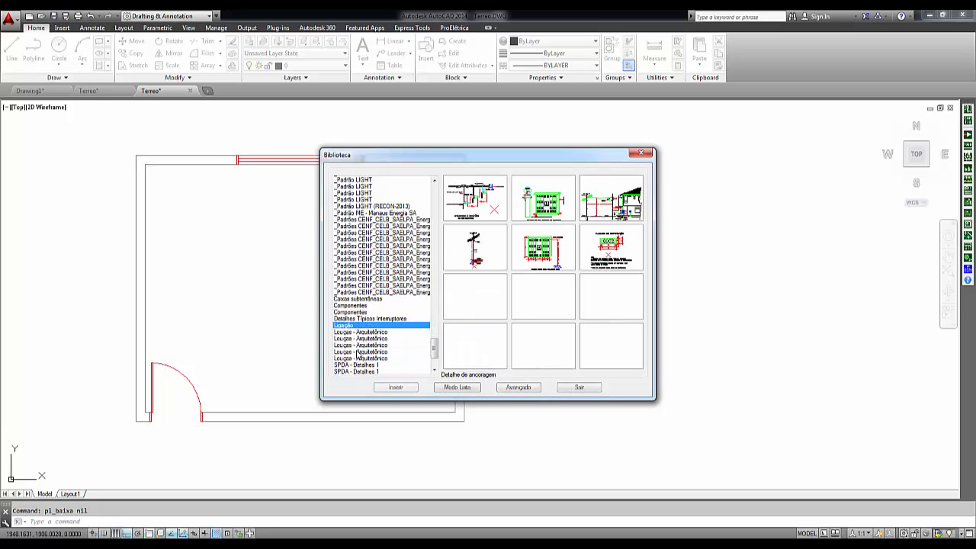
scroll(357, 351, "down", 1)
left_click(366, 325)
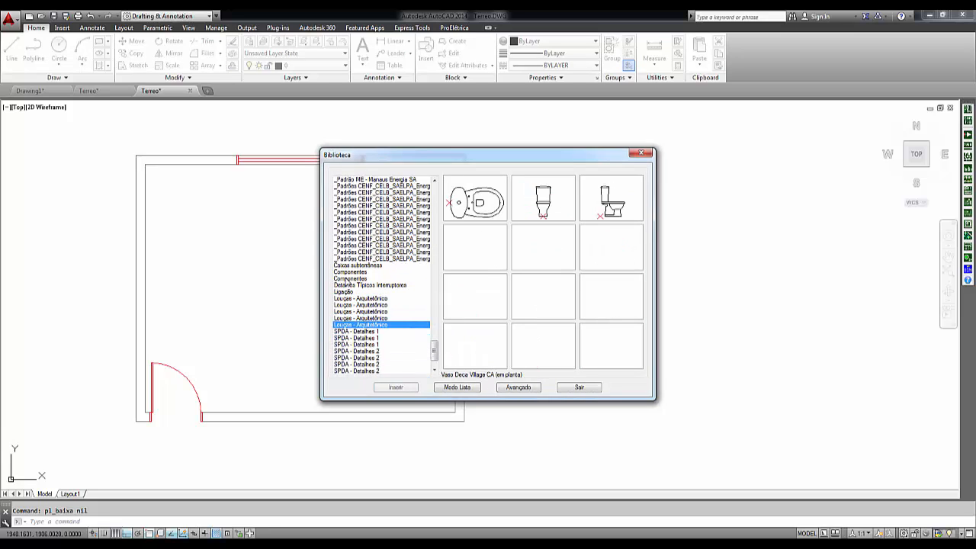
left_click(355, 284)
left_click(356, 299)
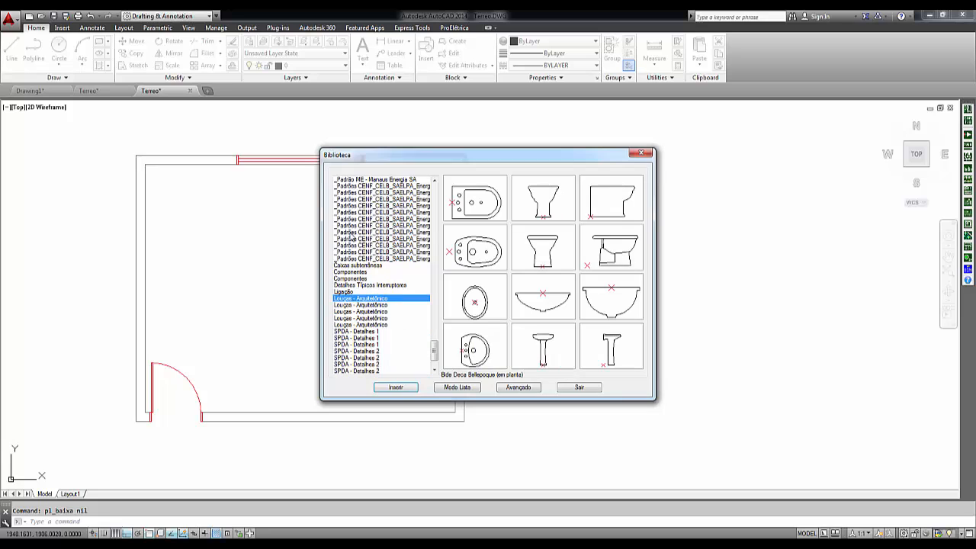
left_click(475, 351)
left_click(396, 387)
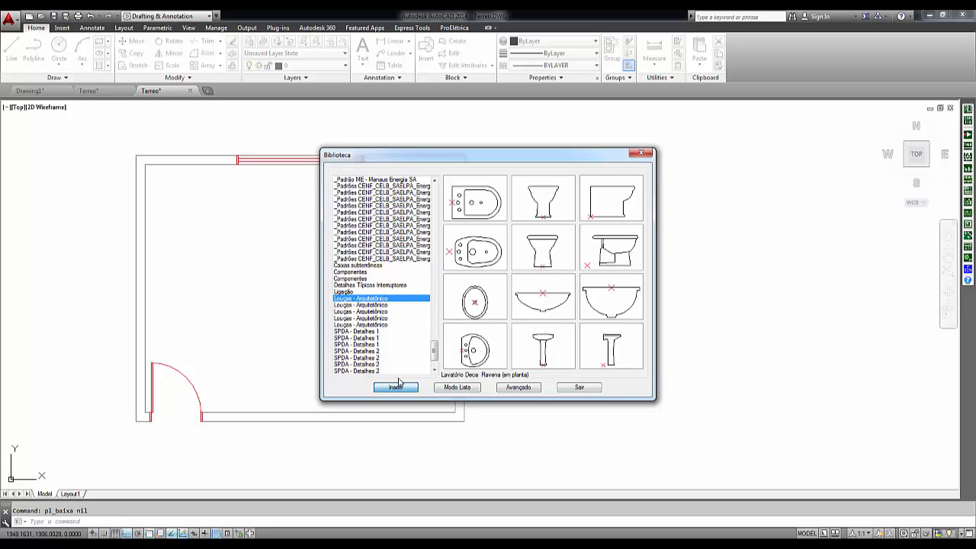
left_click(154, 287)
left_click(318, 292)
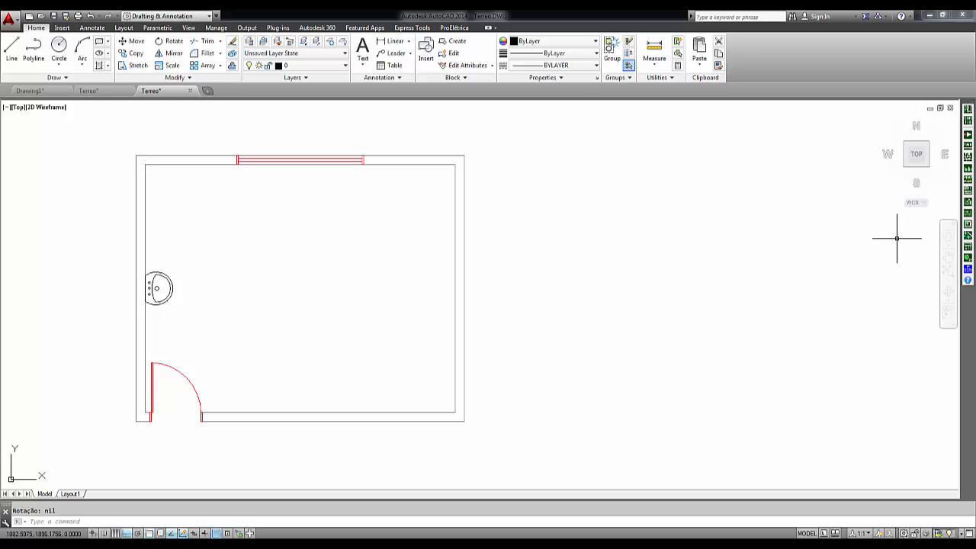
Step: Dimension (Cotagem) the room's right inner side and continue across the upper wall's thickness, placing the dimension line outside the right wall
left_click(967, 224)
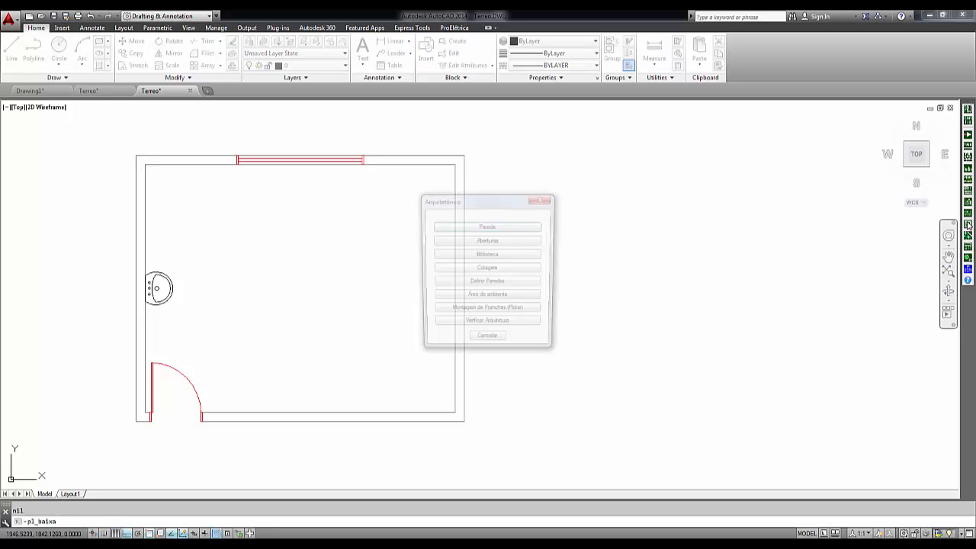
left_click(487, 270)
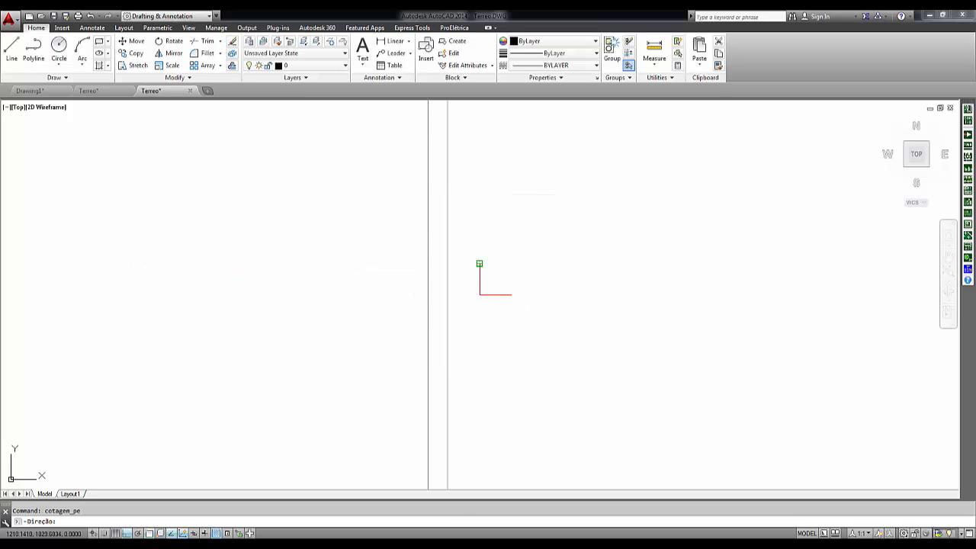
left_click(480, 263)
left_click(456, 413)
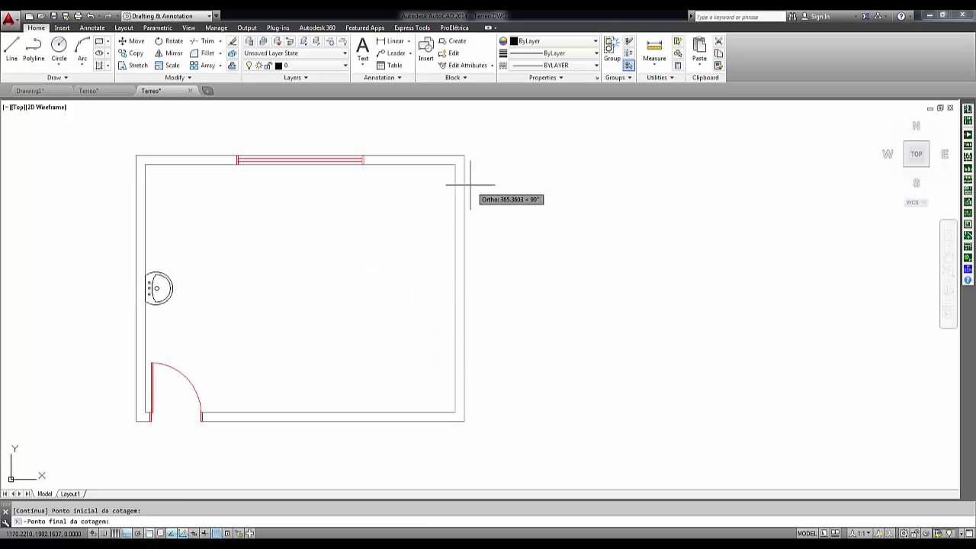
left_click(455, 163)
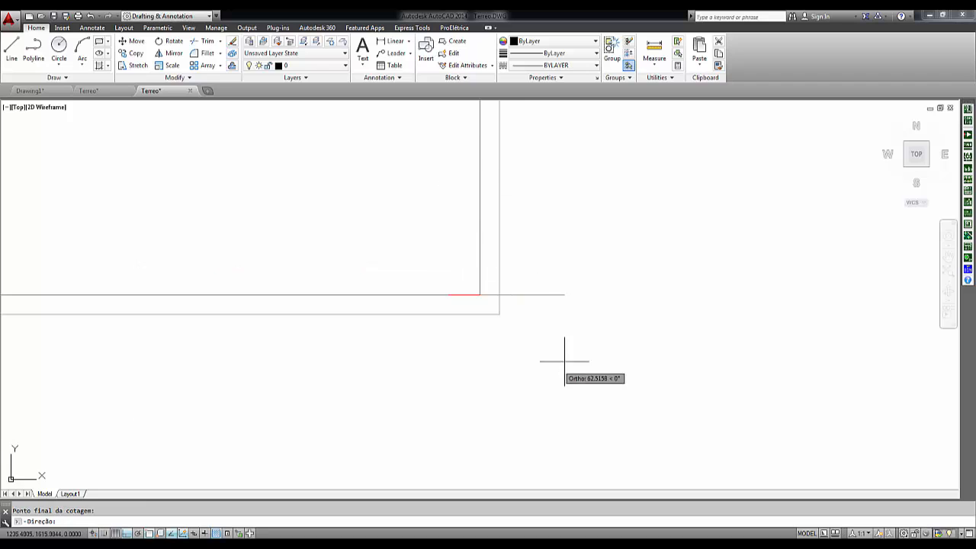
left_click(578, 312)
left_click(487, 431)
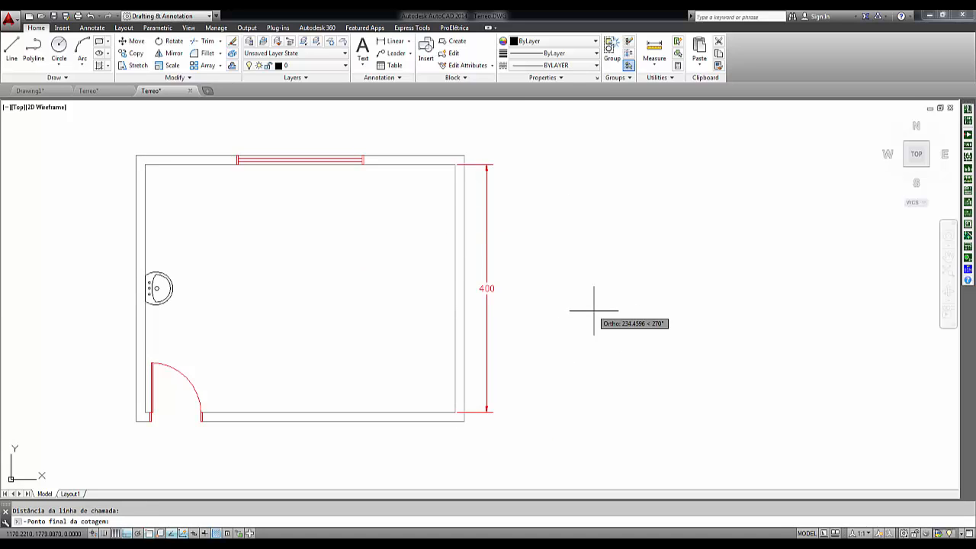
left_click(454, 152)
key("Return")
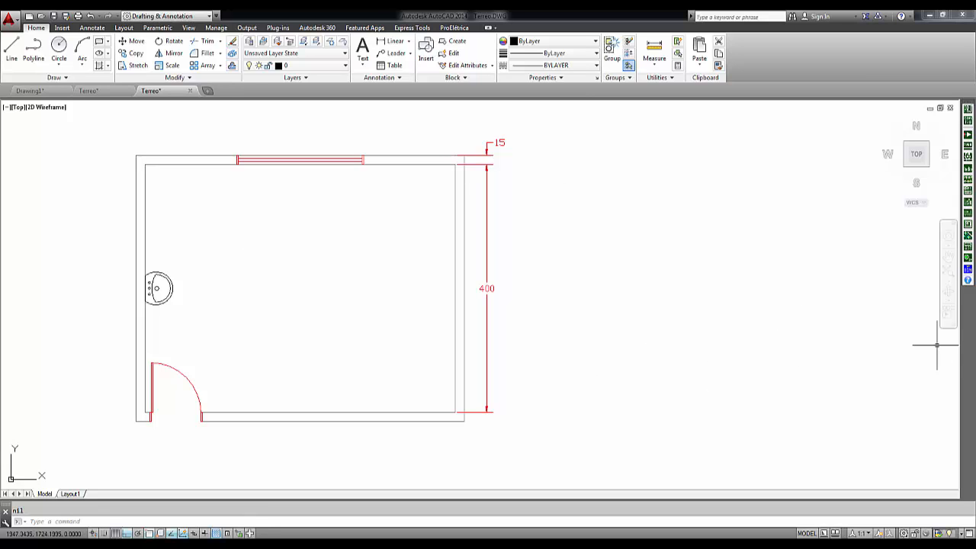
Step: Label the room's floor area (Área do ambiente) from a point inside it, accepting the detected boundary
left_click(968, 235)
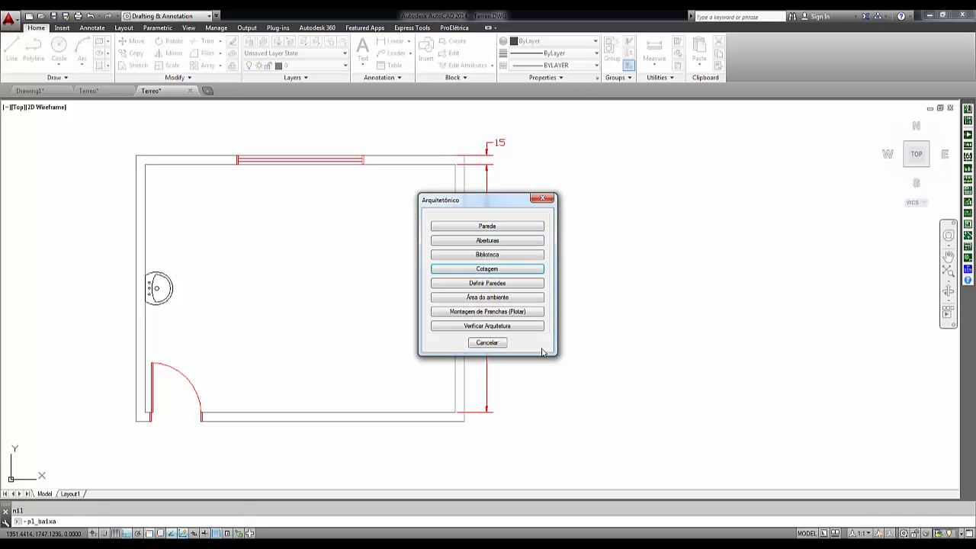
left_click(497, 297)
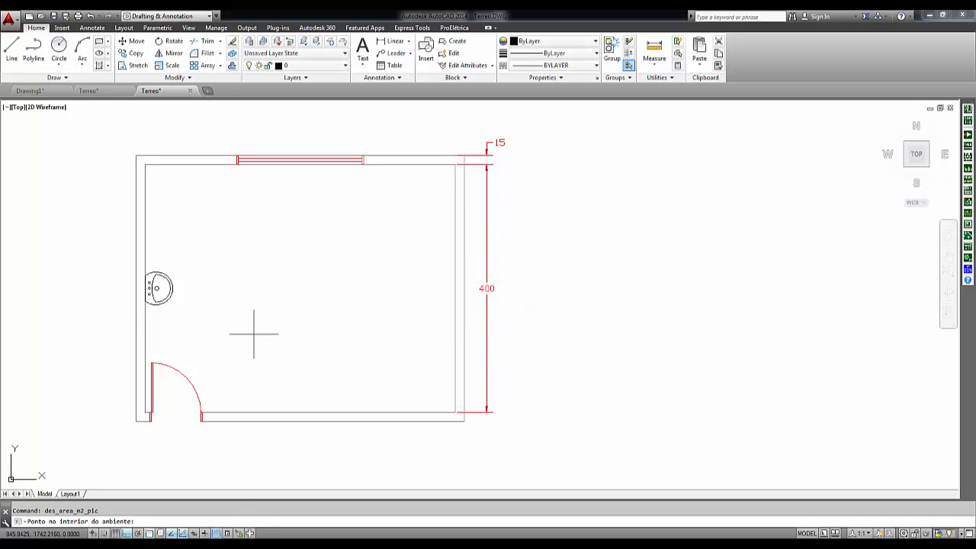
left_click(350, 340)
key("Return")
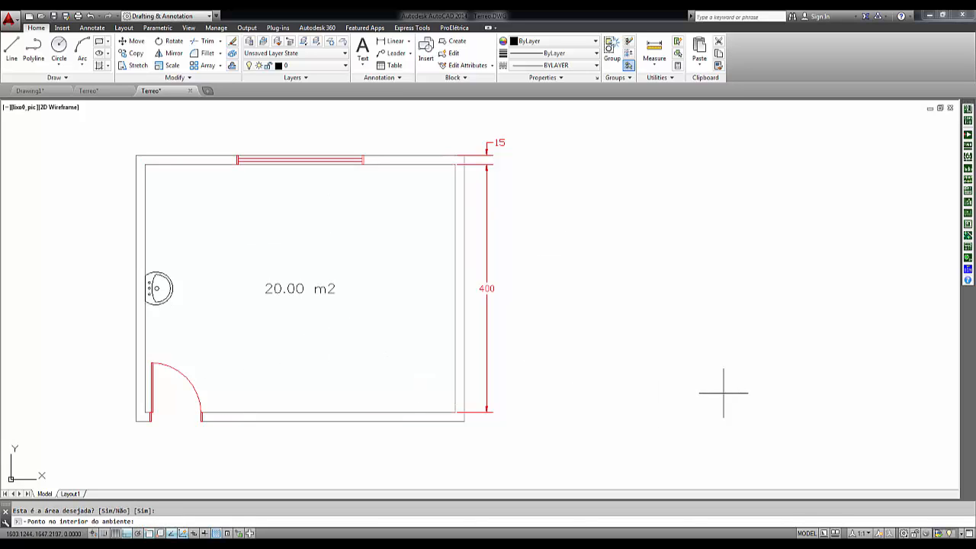
Step: Start a plot sheet (Montagem de Pranchas) with a window around the dimensioned room, scale 1/50, Inserir Margem e Selo and zoom lock enabled
left_click(968, 224)
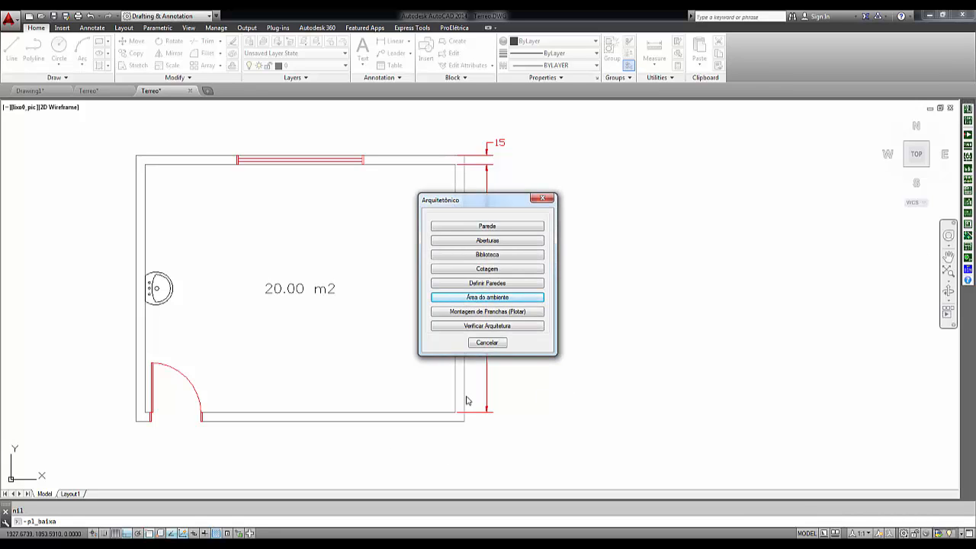
left_click(494, 319)
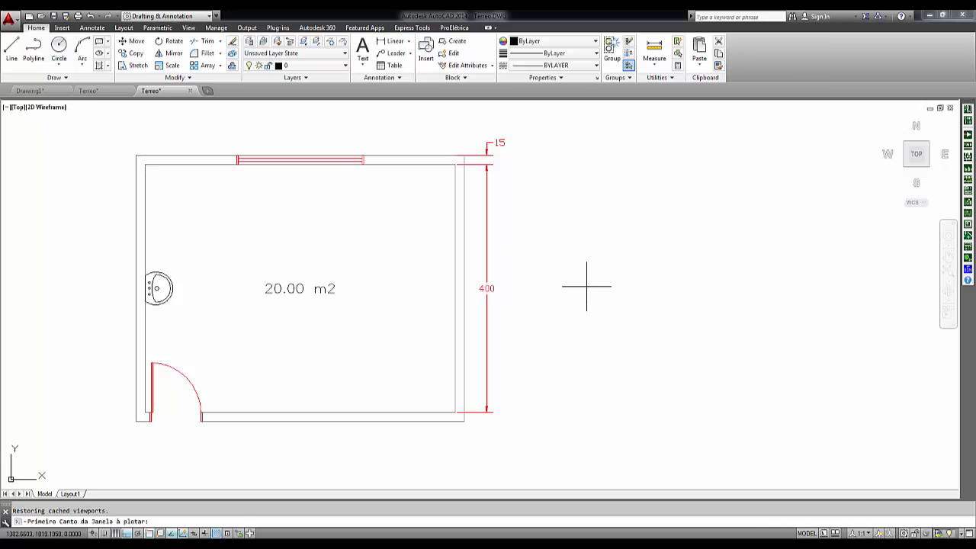
left_click(108, 449)
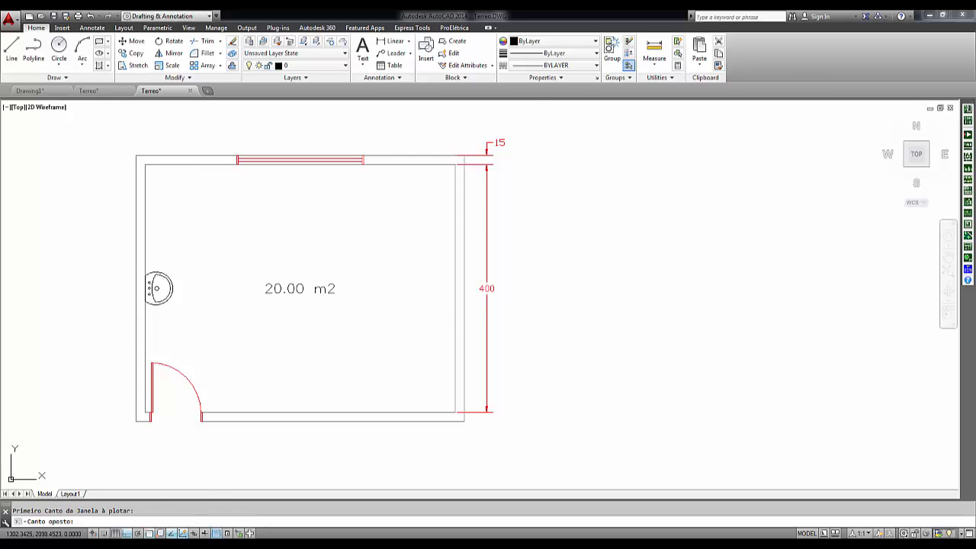
left_click(538, 118)
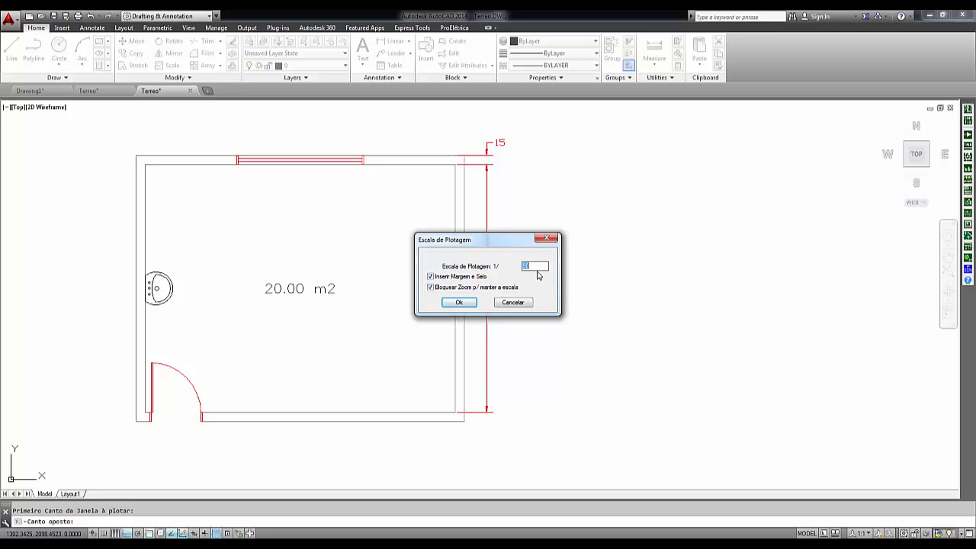
left_click(461, 303)
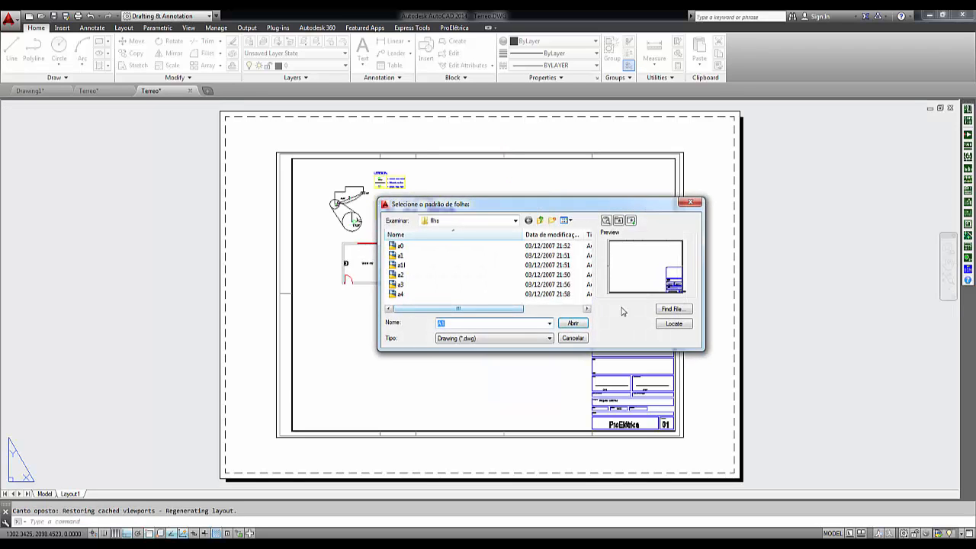
Step: Use the a1 sheet standard, place the room's viewport in the sheet's upper left corner and accept the default title block attributes
left_click(400, 256)
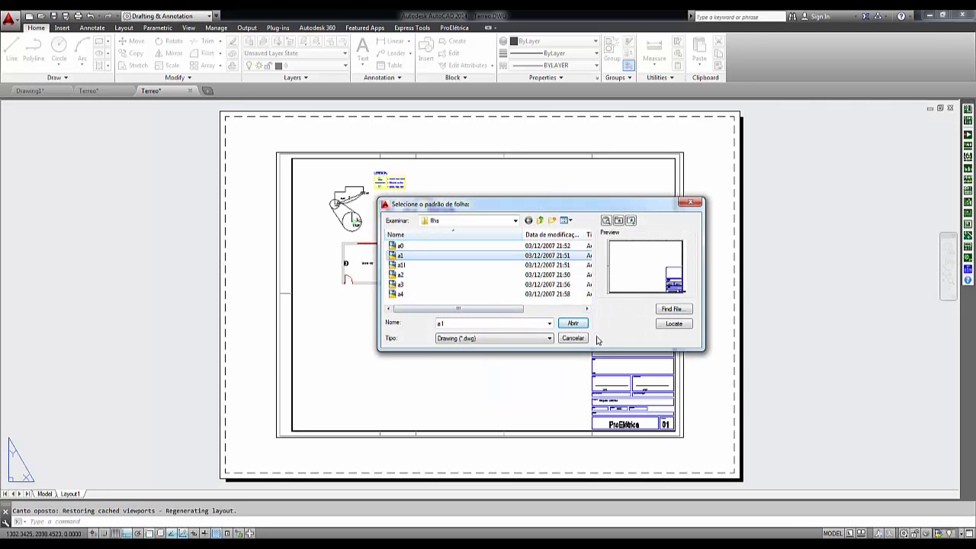
left_click(571, 324)
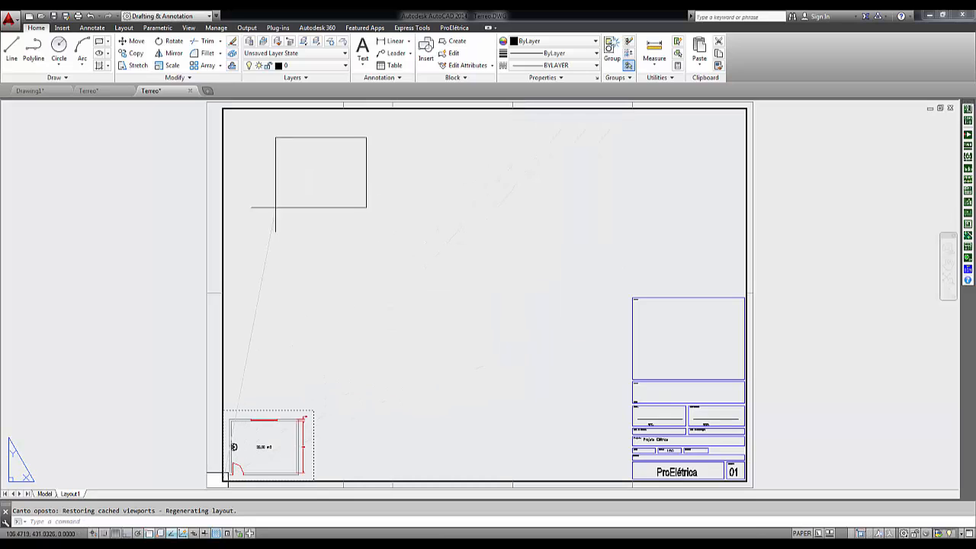
left_click(252, 197)
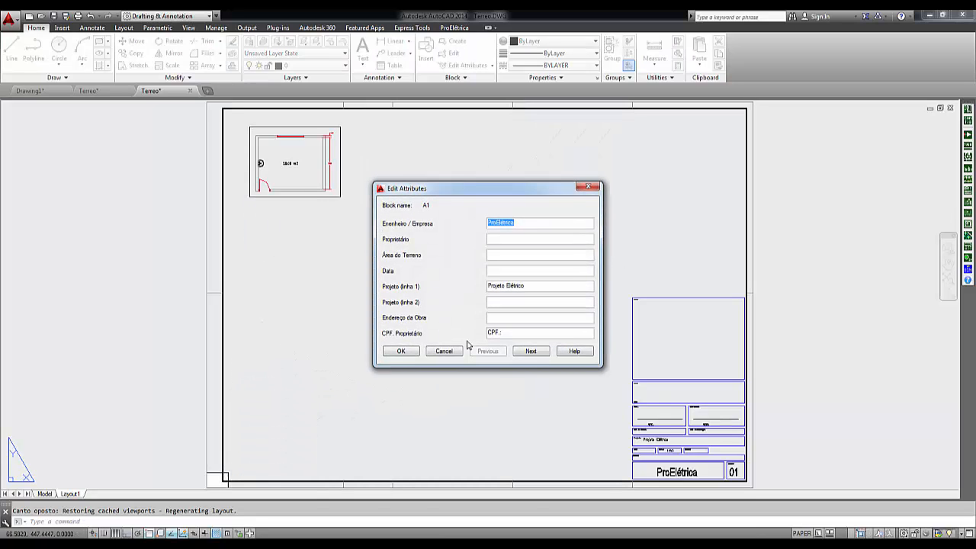
left_click(406, 354)
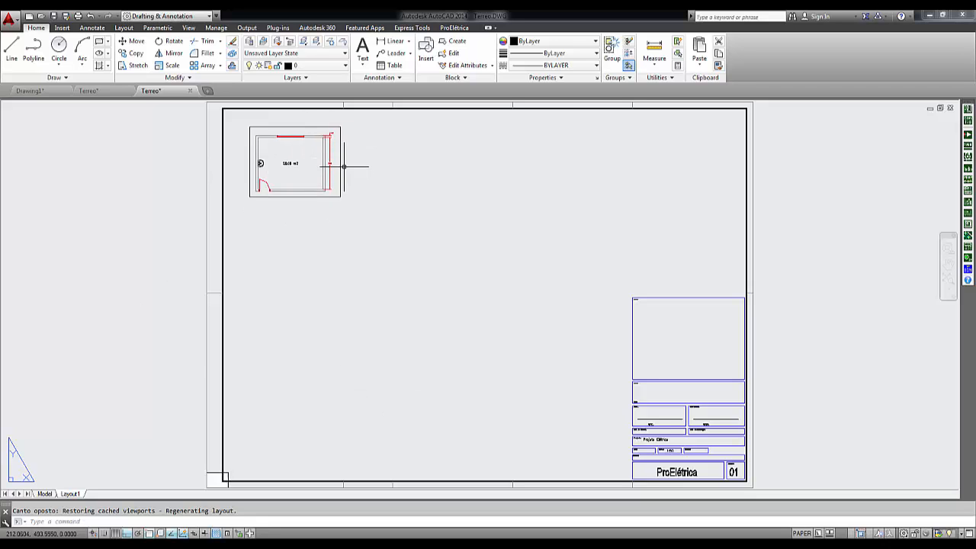
Step: Add the wiring drawing above the room to the sheet (Montagem de Pranchas) at scale 1/25 without margin and title block, beside the room's viewport
left_click(45, 494)
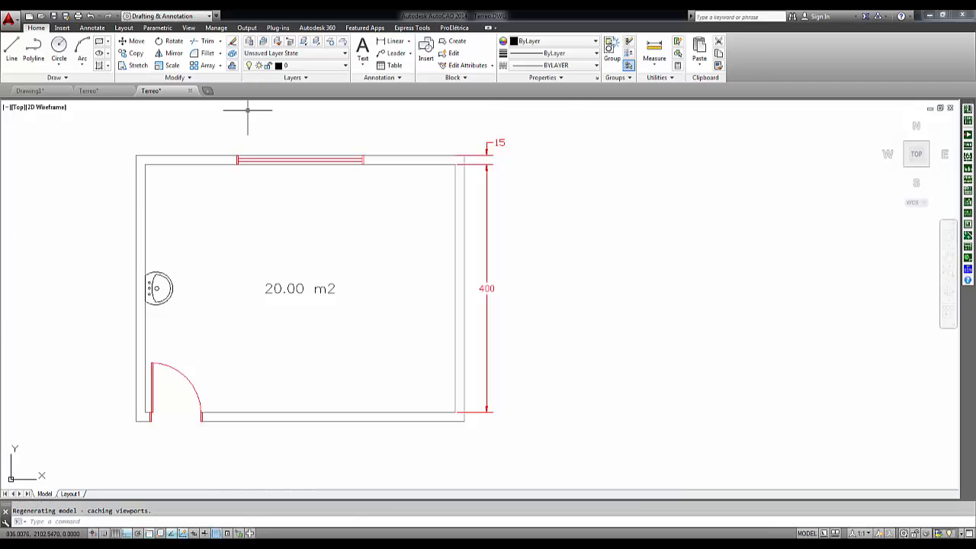
scroll(534, 218, "down", 4)
middle_click_drag(575, 270, 183, 351)
middle_click_drag(279, 381, 401, 354)
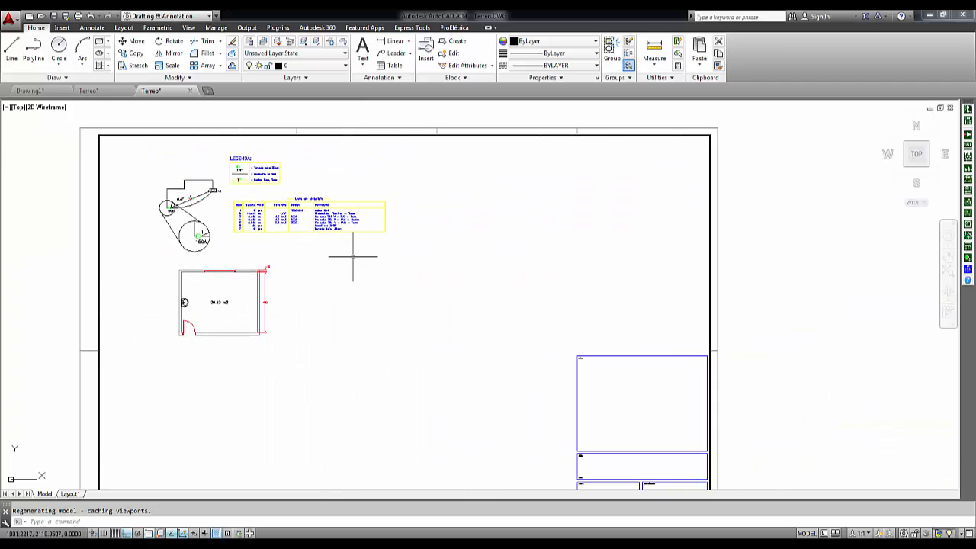
left_click(967, 225)
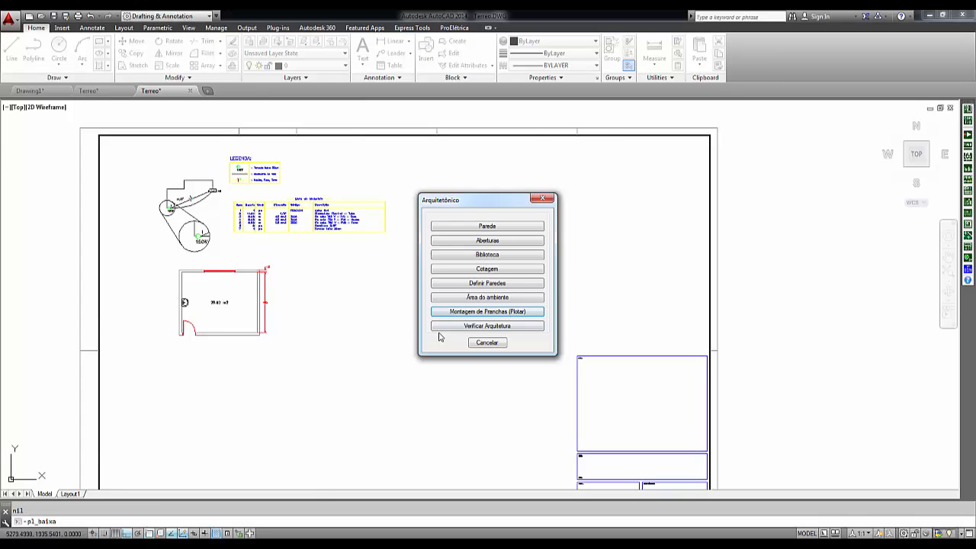
left_click(498, 312)
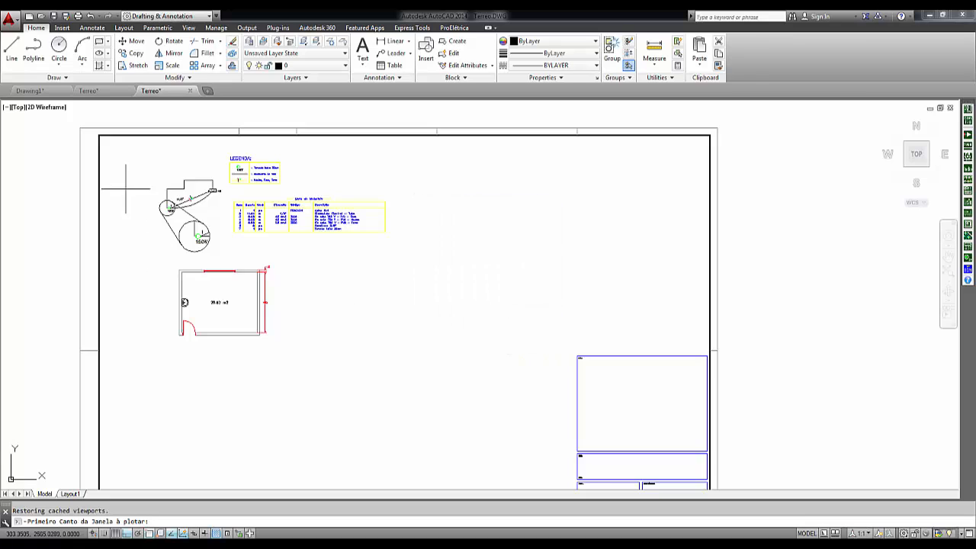
left_click(146, 169)
left_click(223, 258)
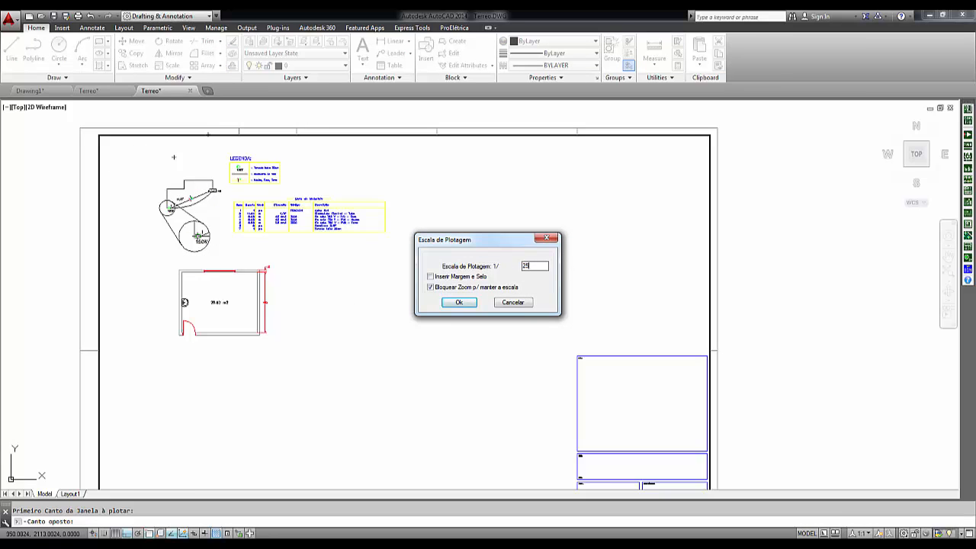
left_click(459, 303)
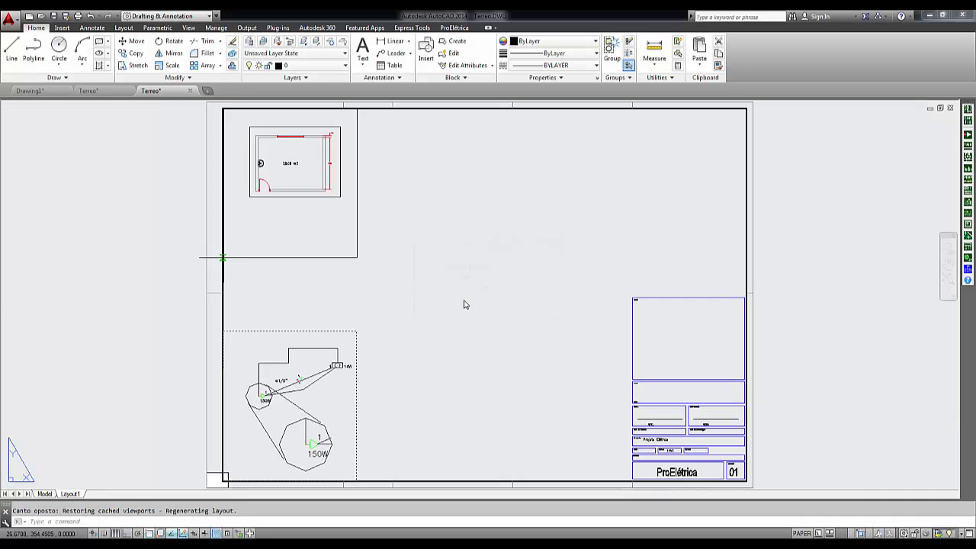
left_click(364, 276)
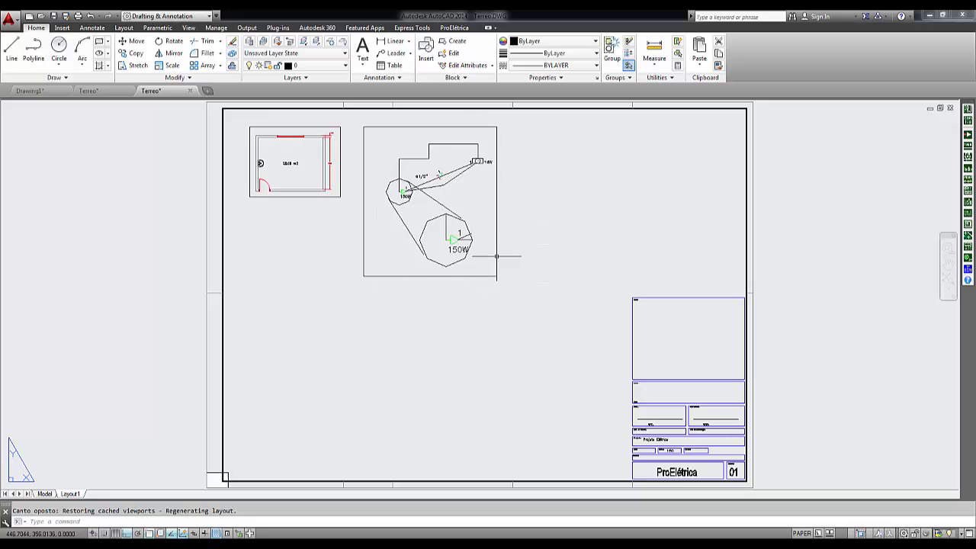
Step: In model space, start distributing outlets in rooms (Tomadas em Ambientes) with the project assistant, using Tomada baixa 30cm on circuit 1
left_click(44, 494)
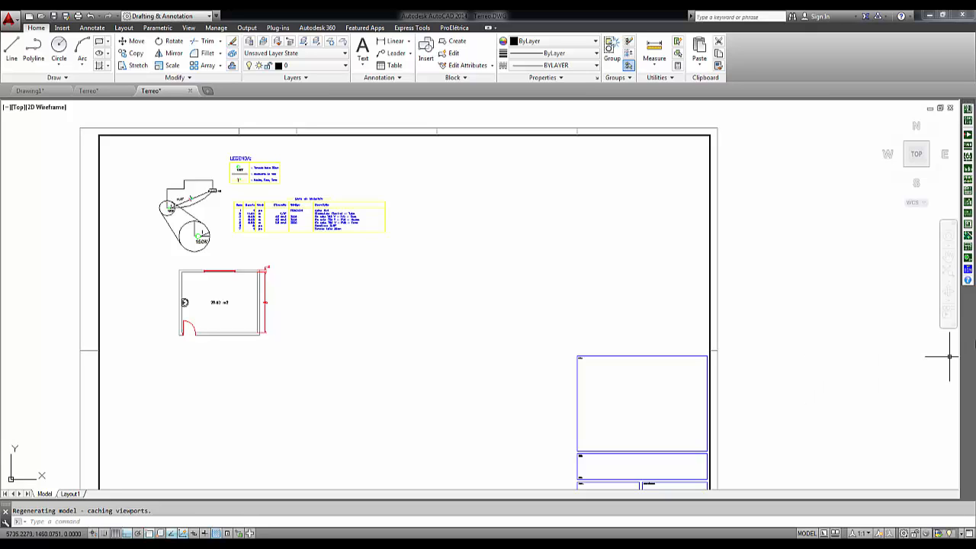
left_click(968, 236)
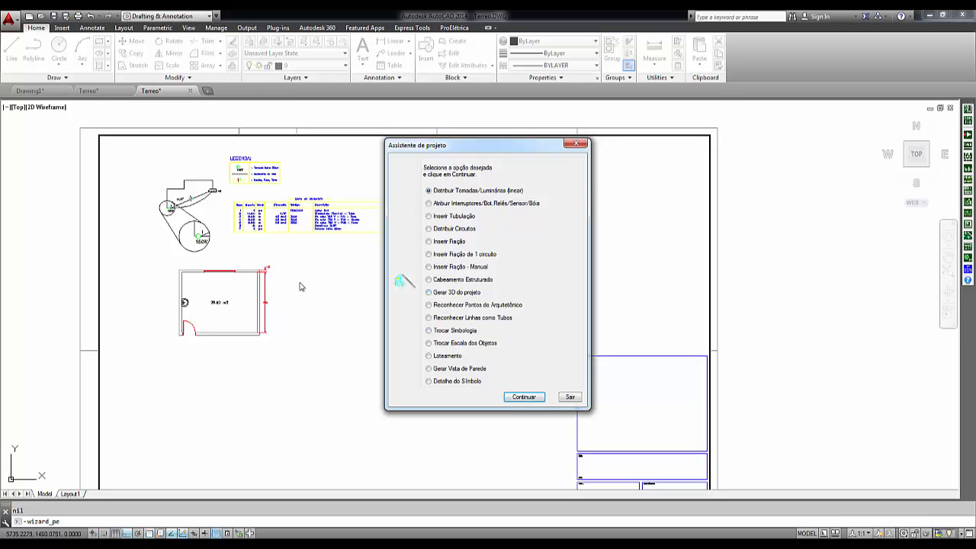
left_click(529, 397)
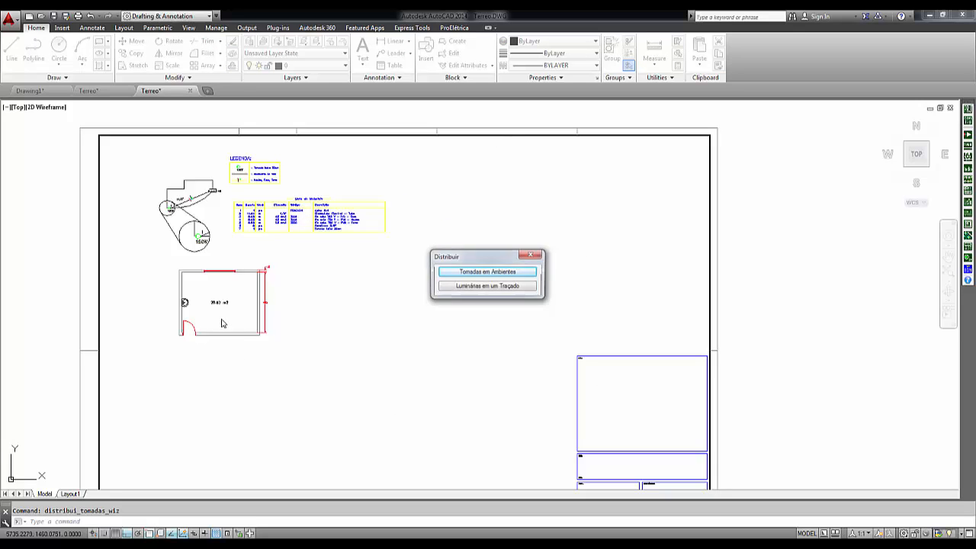
left_click(493, 273)
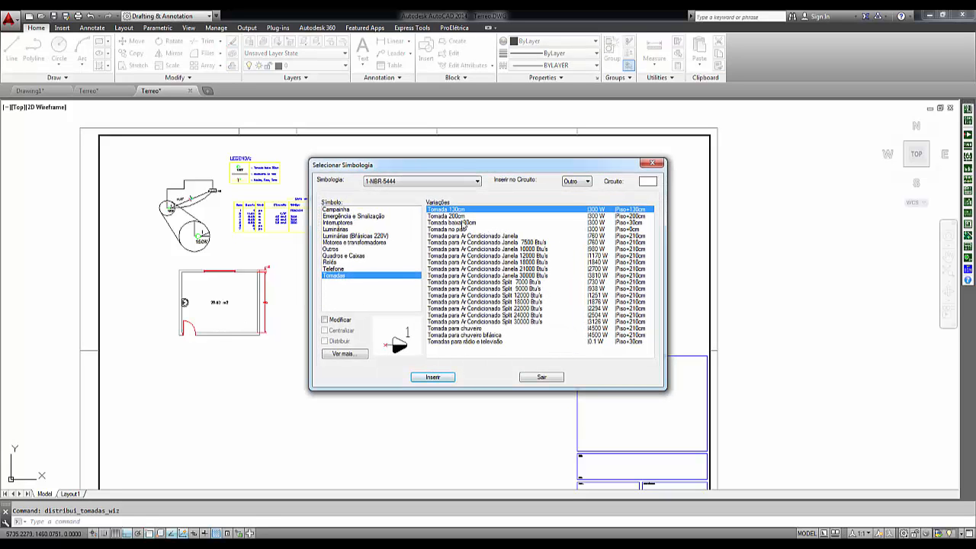
left_click(464, 222)
left_click(578, 181)
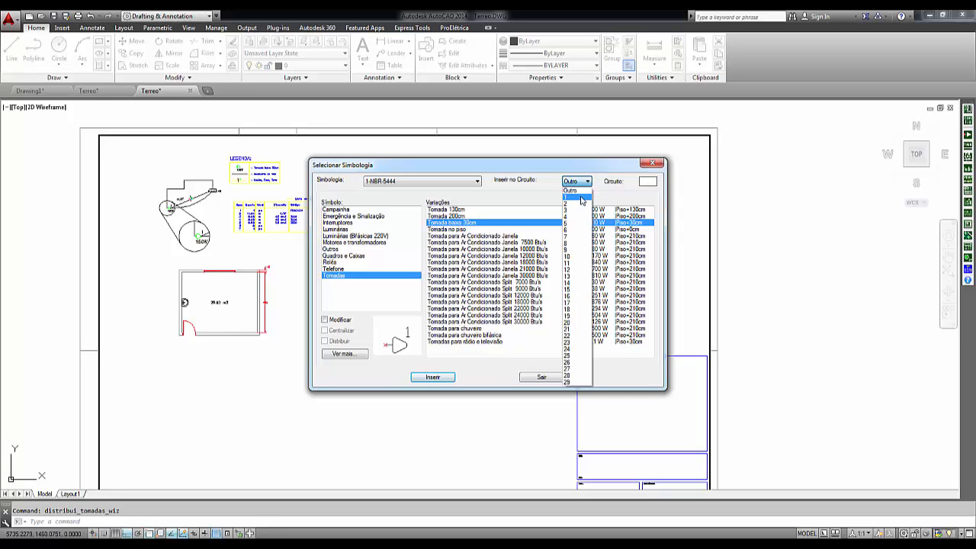
left_click(579, 199)
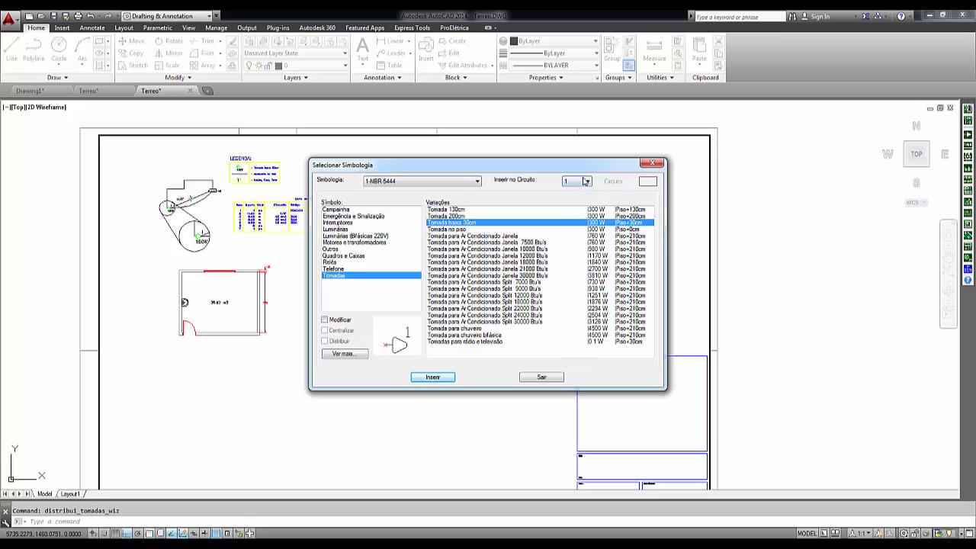
left_click(433, 377)
Step: Distribute the outlets around the room's detected boundary with 300 cm spacing, a 50 cm start offset and 50 cm minimum corner spacing
left_click(222, 314)
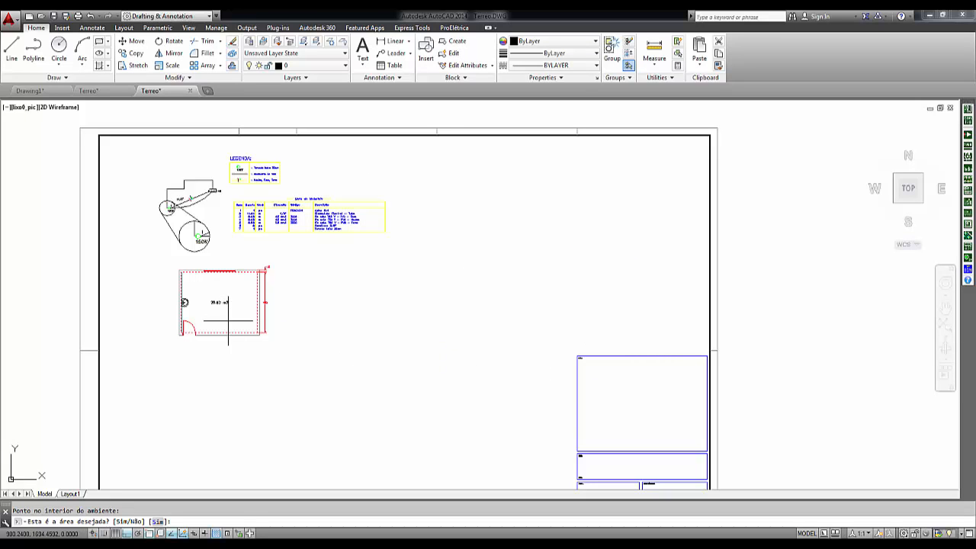
key("Return")
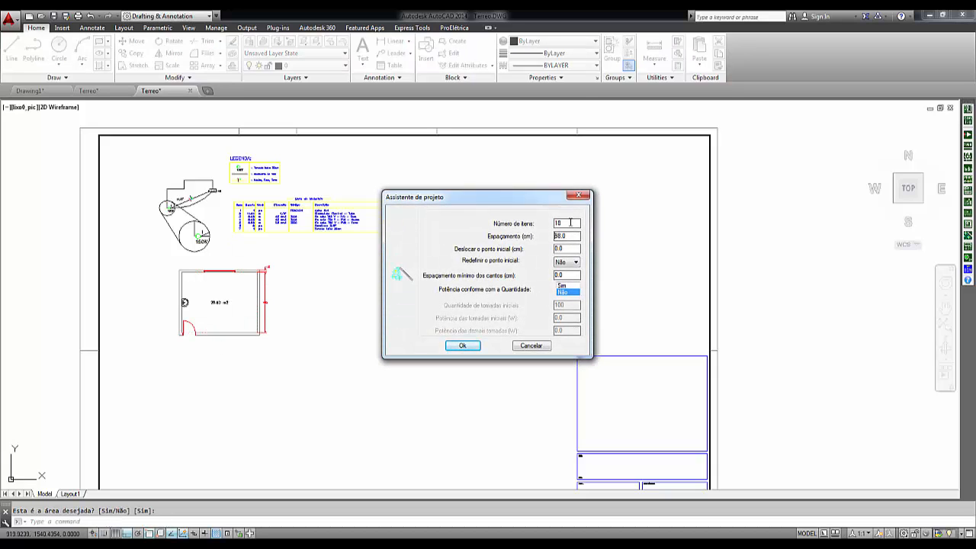
left_click_drag(572, 237, 474, 234)
type("300")
key("Tab")
type("50")
key("Tab")
type("50")
left_click(457, 345)
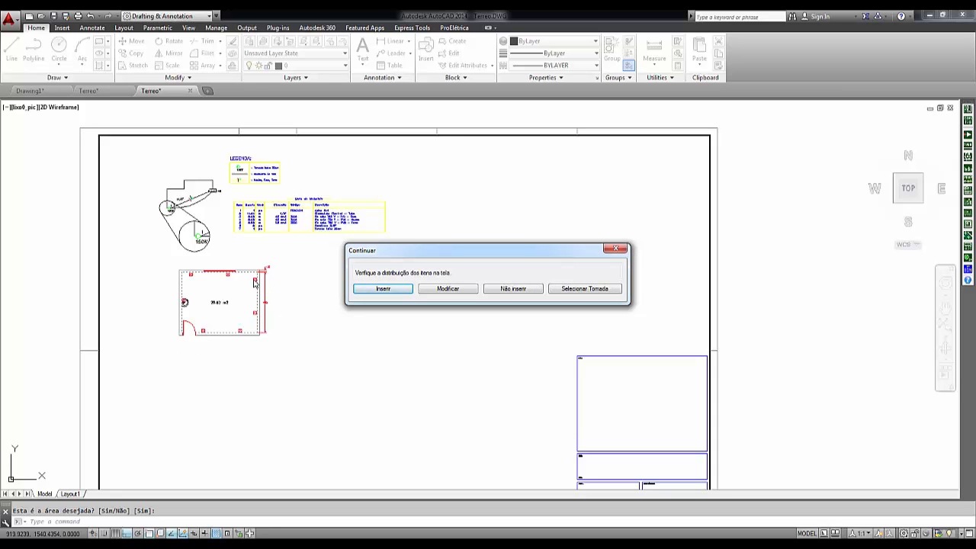
left_click(383, 289)
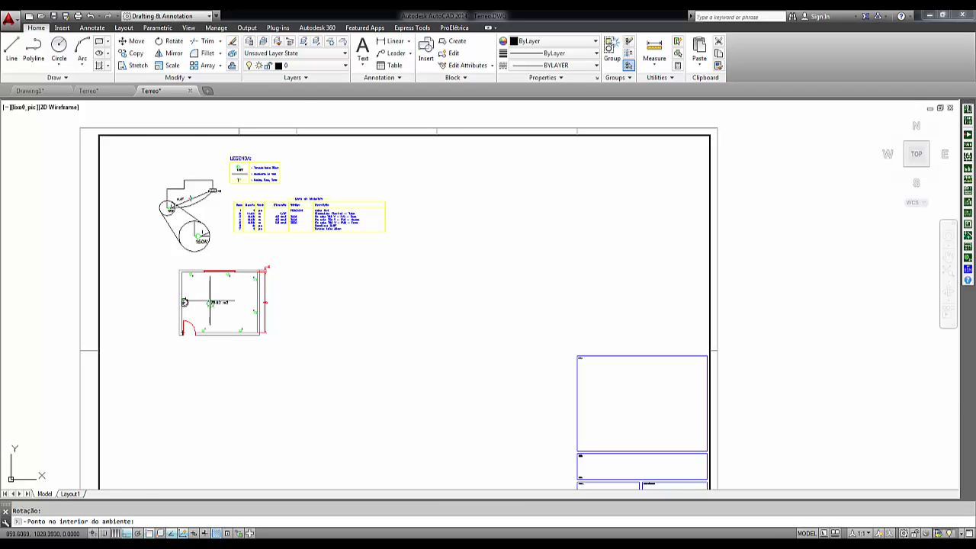
Step: End the outlet distribution and delete the washbasin block overlapping the outlet on the room's left wall
scroll(197, 315, "up", 6)
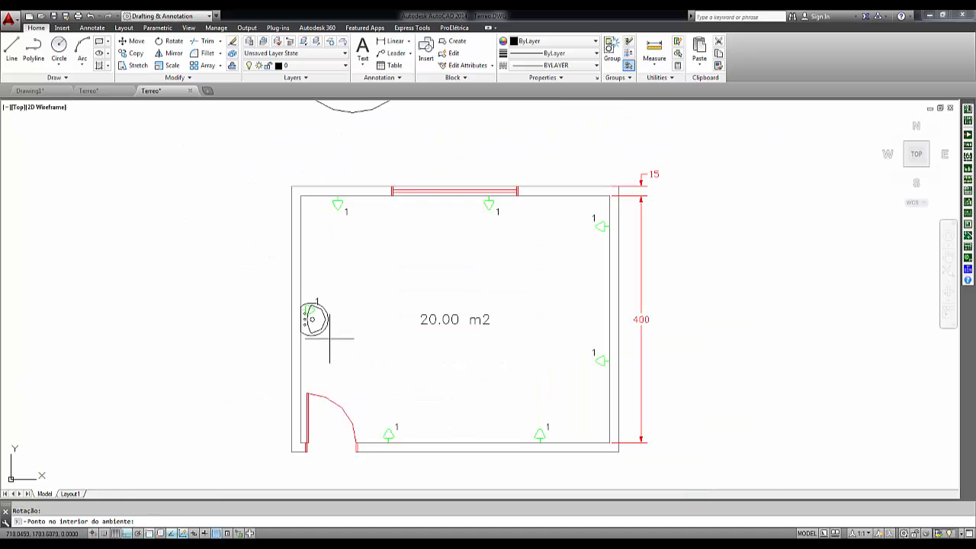
left_click(329, 339)
key("Escape")
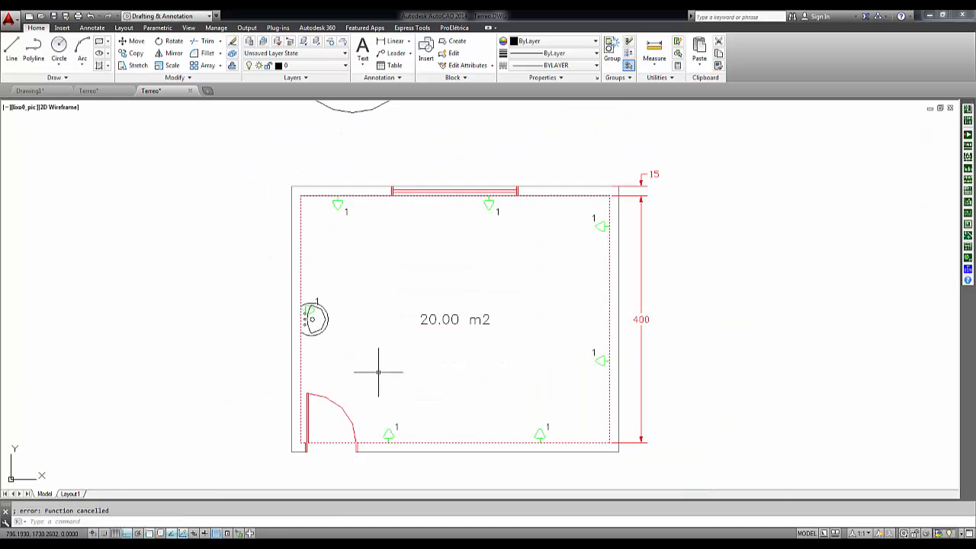
left_click(313, 318)
key("Delete")
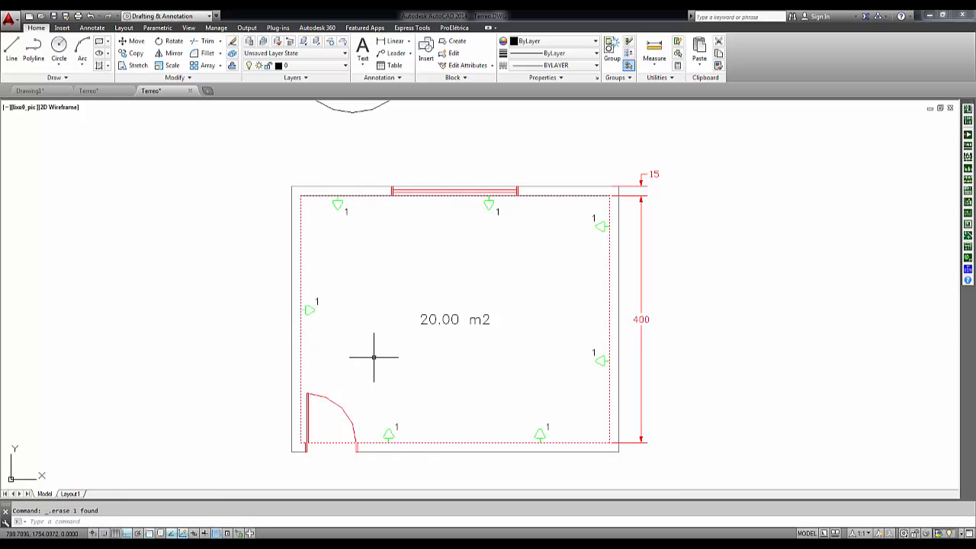
scroll(373, 357, "down", 3)
scroll(526, 358, "up", 2)
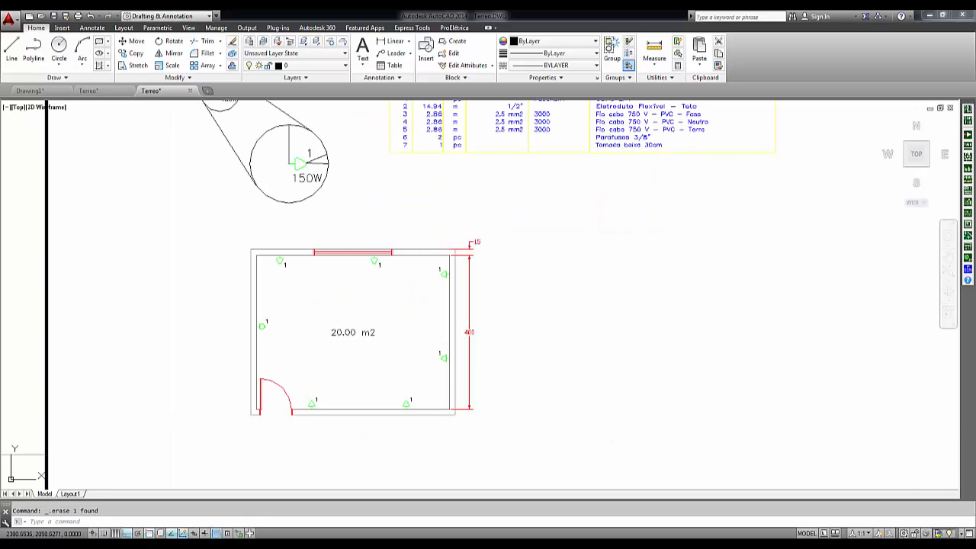
Step: Start inserting a Fluorescente 2x32W luminaire symbol assigned to circuit 2, with the Distribuir option enabled
left_click(968, 234)
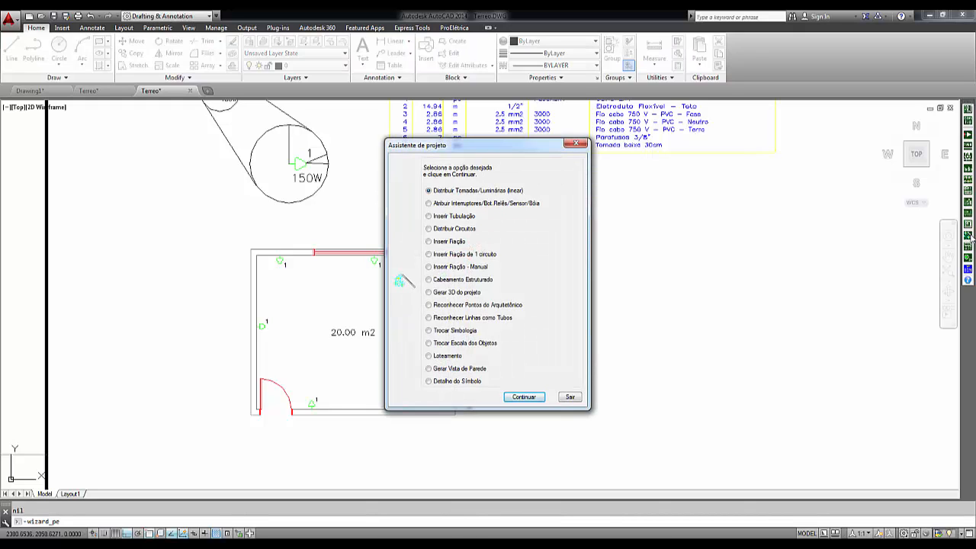
left_click(571, 398)
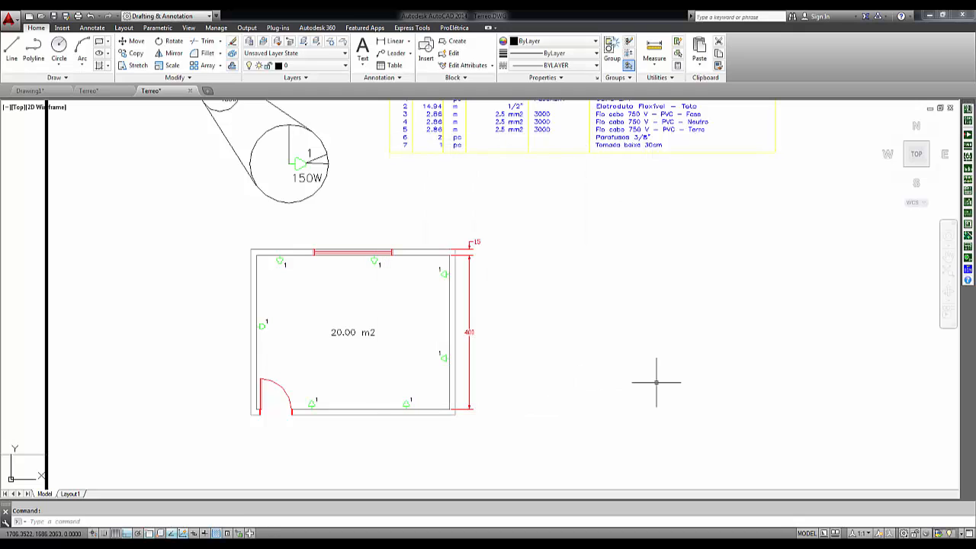
left_click(968, 144)
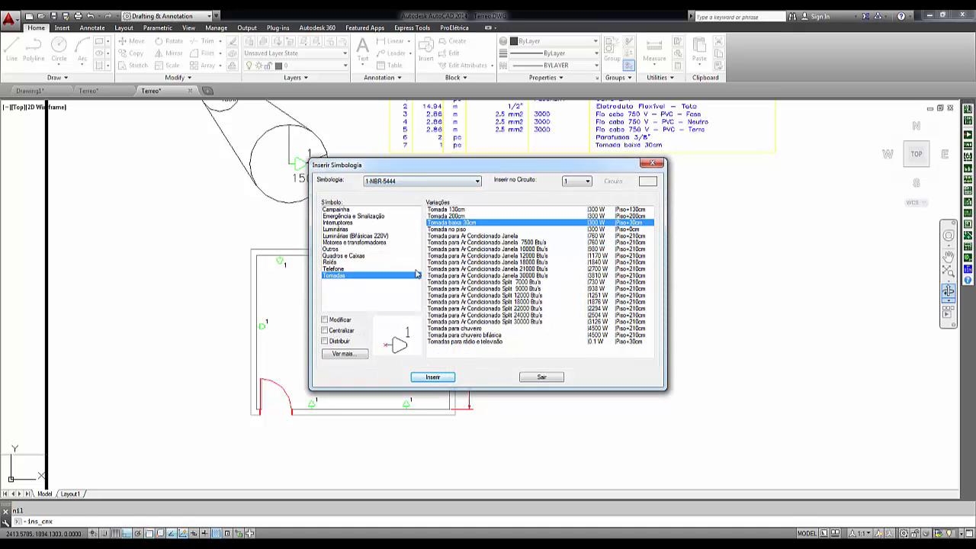
left_click(343, 229)
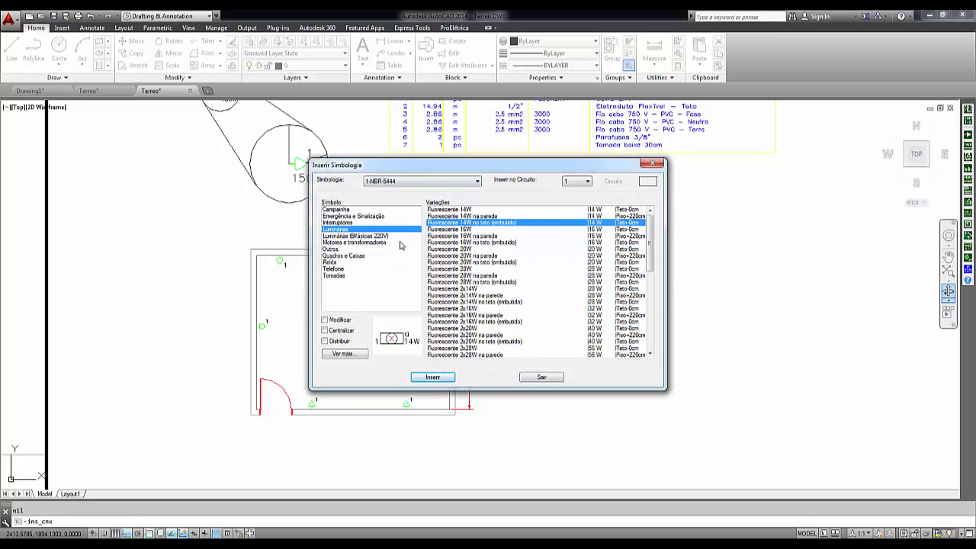
left_click(458, 268)
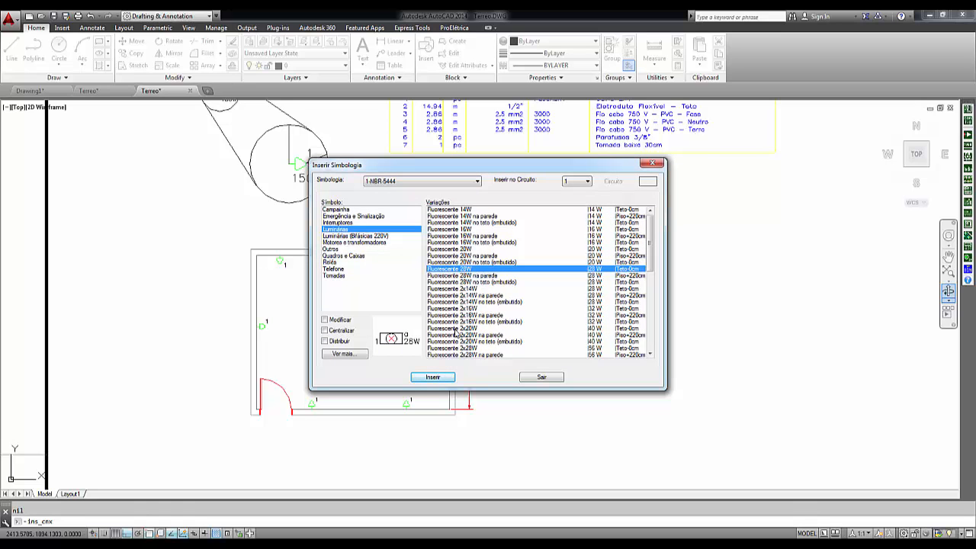
left_click(455, 350)
scroll(455, 351, "down", 3)
left_click(453, 308)
left_click(331, 340)
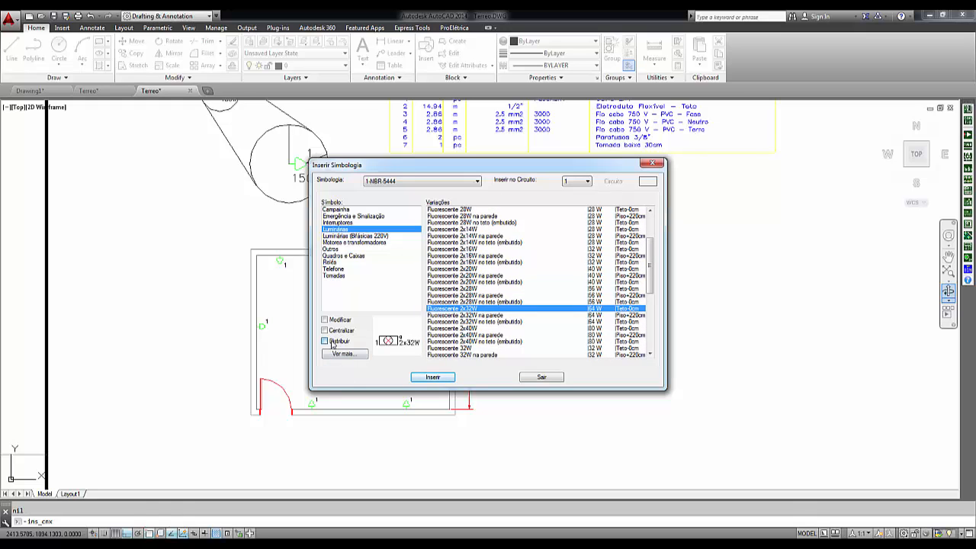
left_click(587, 182)
left_click(572, 195)
left_click(436, 379)
Step: Orient the luminaire vertically and distribute two of them inside the room in 1 row and 2 columns, then end the insertion
left_click(468, 295)
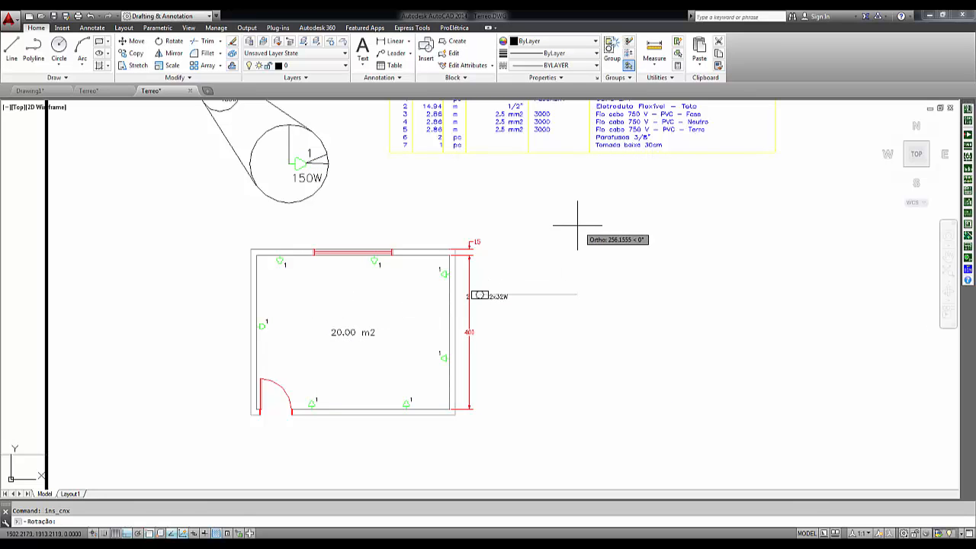
left_click(527, 200)
left_click(374, 351)
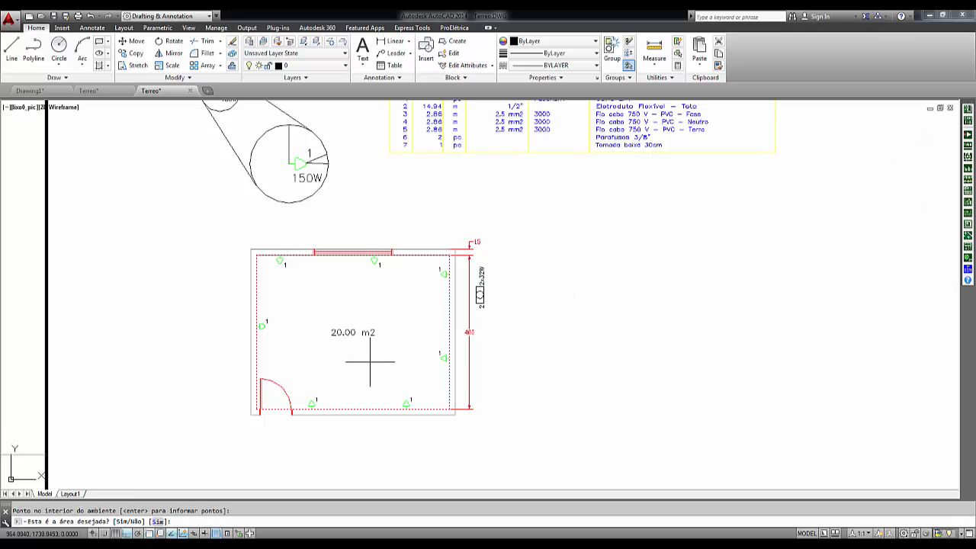
key("Return")
type("2")
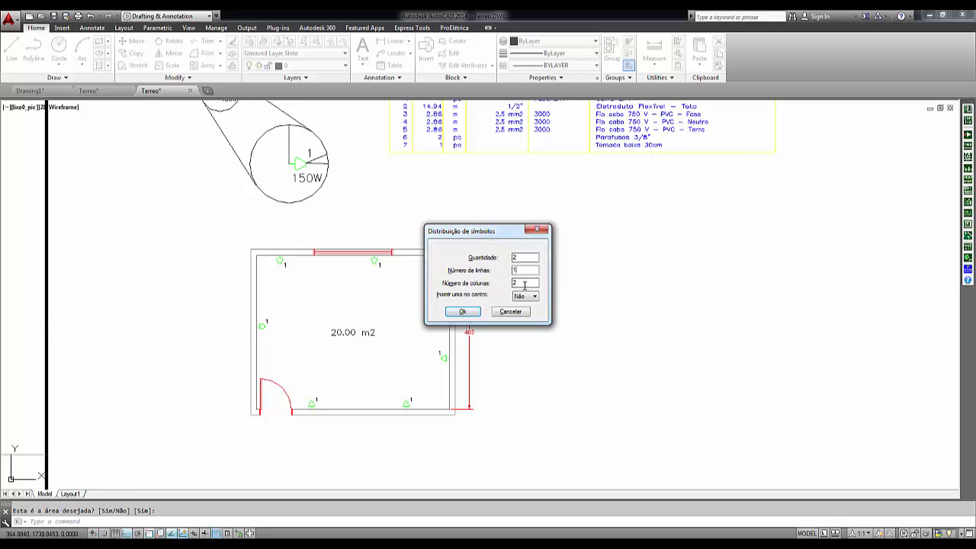
left_click(462, 312)
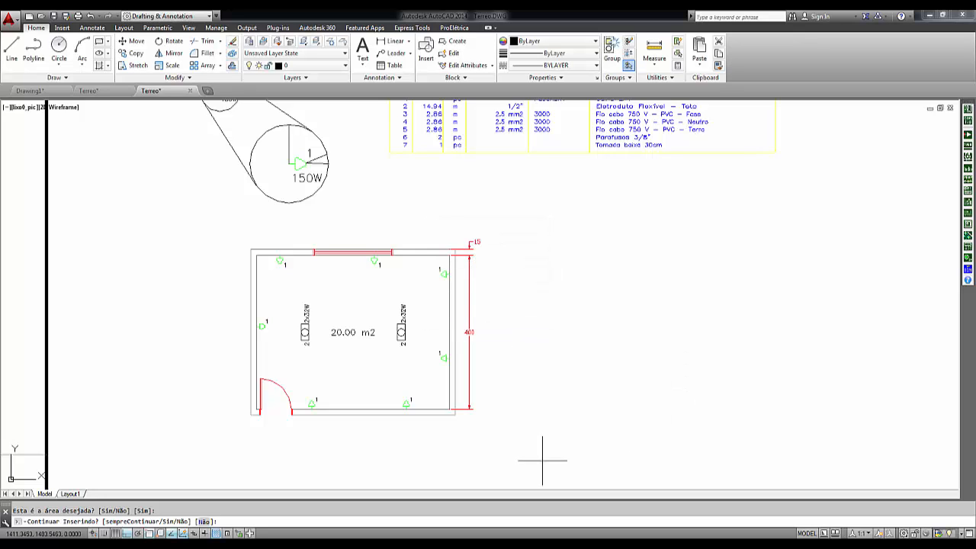
key("Return")
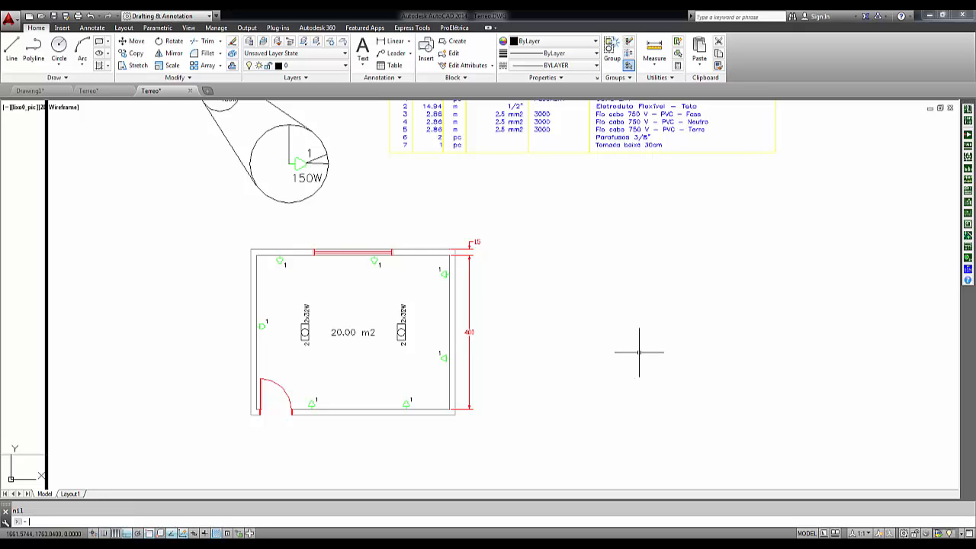
Step: Start the project assistant's Inserir Tubulação option with automatic Retilíneo conduits routed by Ambiente pelo Teto e Paredes
left_click(966, 235)
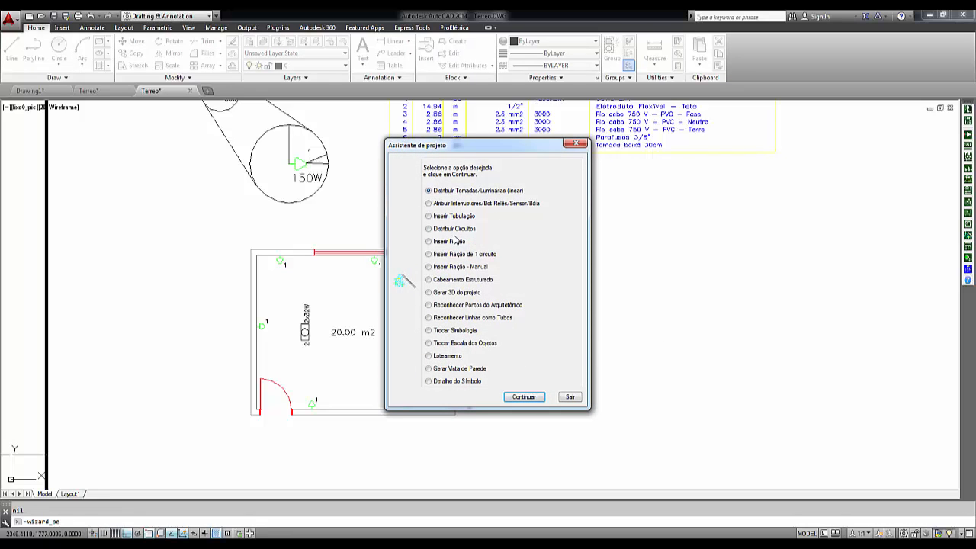
left_click(526, 397)
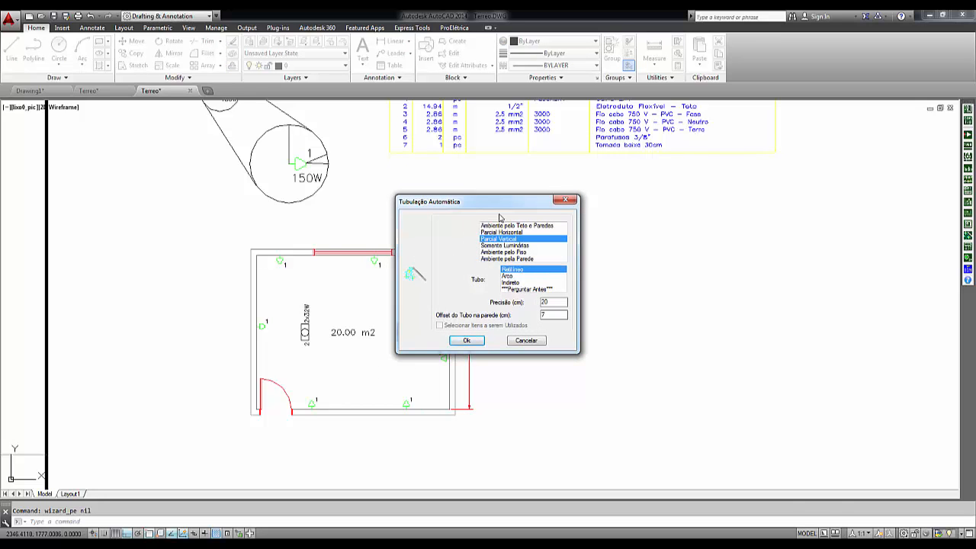
left_click(510, 226)
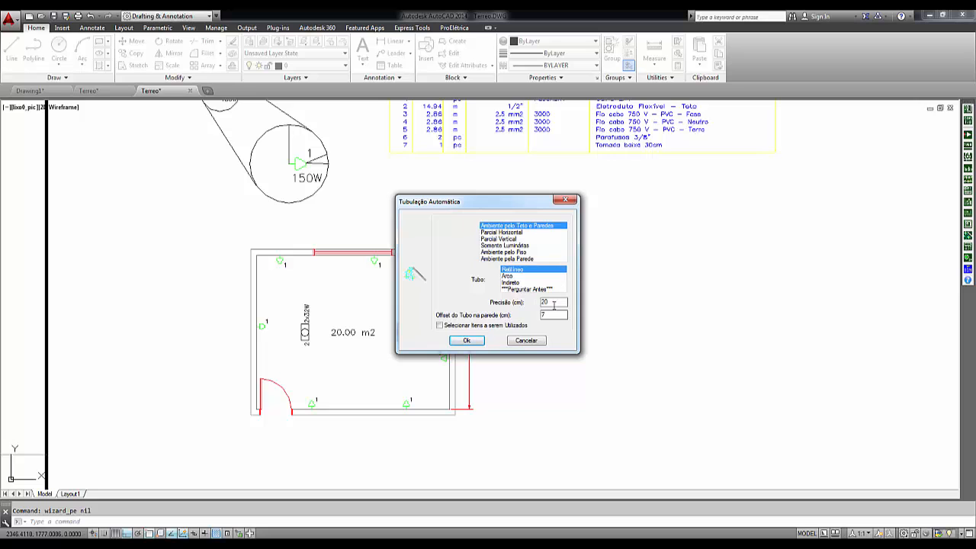
left_click(467, 341)
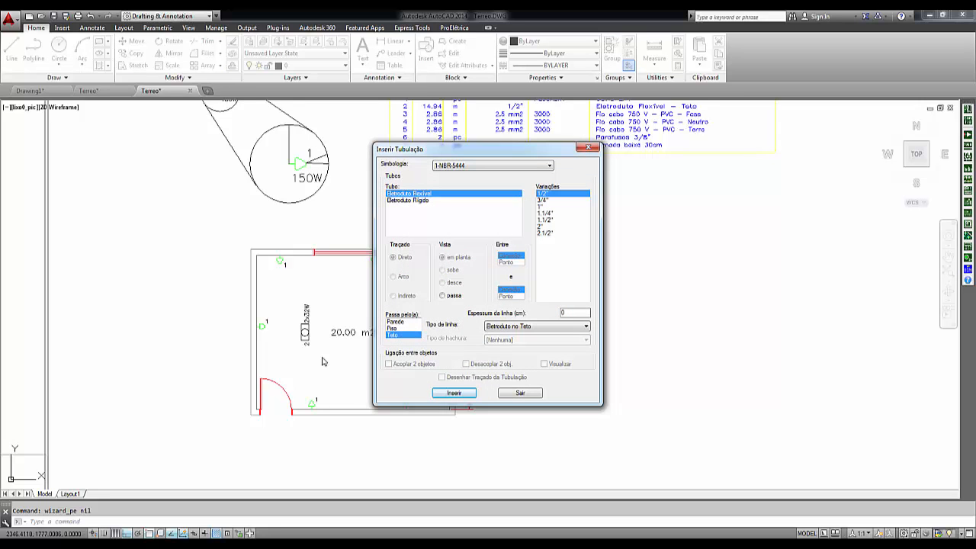
Step: Insert 1/2" Eletroduto Flexível through the ceiling between the room's luminaires and outlets, accept the detected area, and end the command
left_click(453, 393)
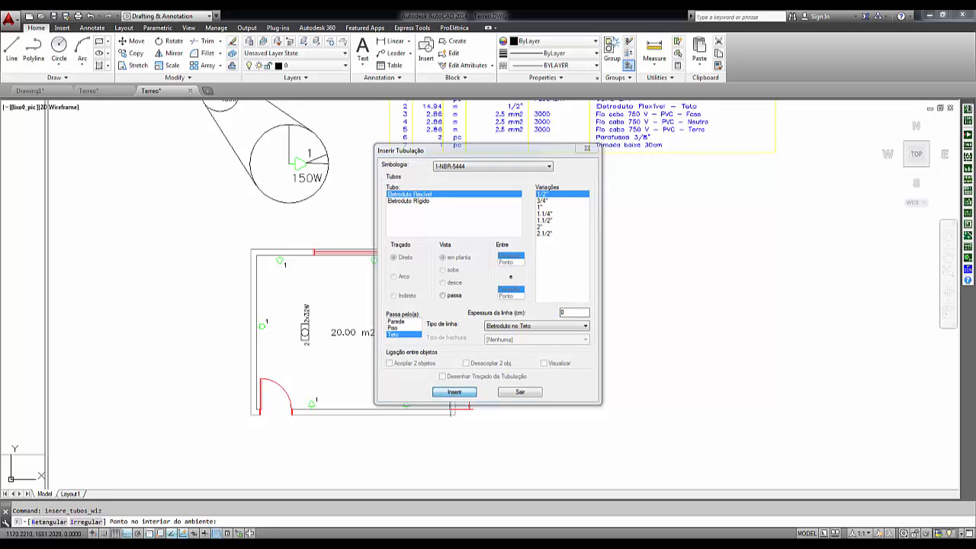
key("Return")
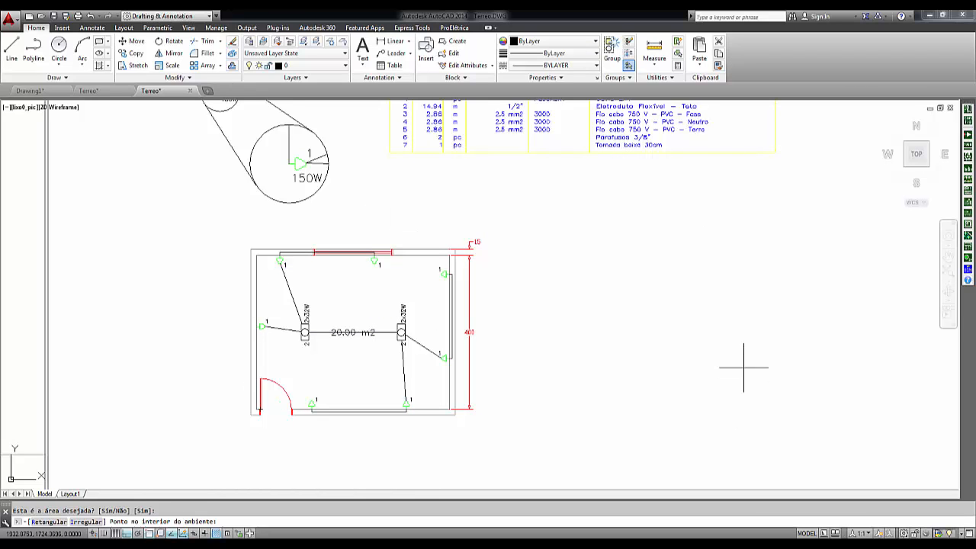
key("Escape")
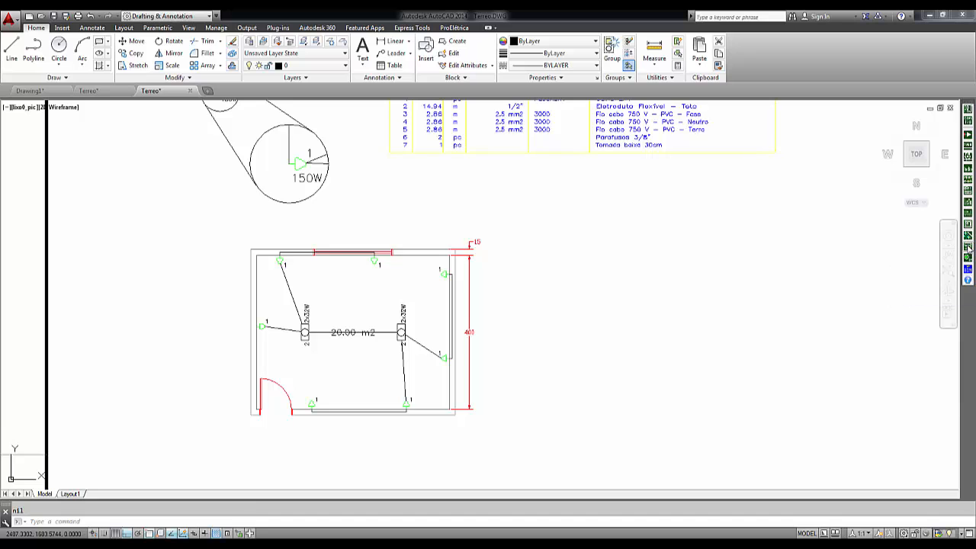
Step: Review the available Dimensionamento calculations and the project assistant's options, closing each without running anything
left_click(967, 249)
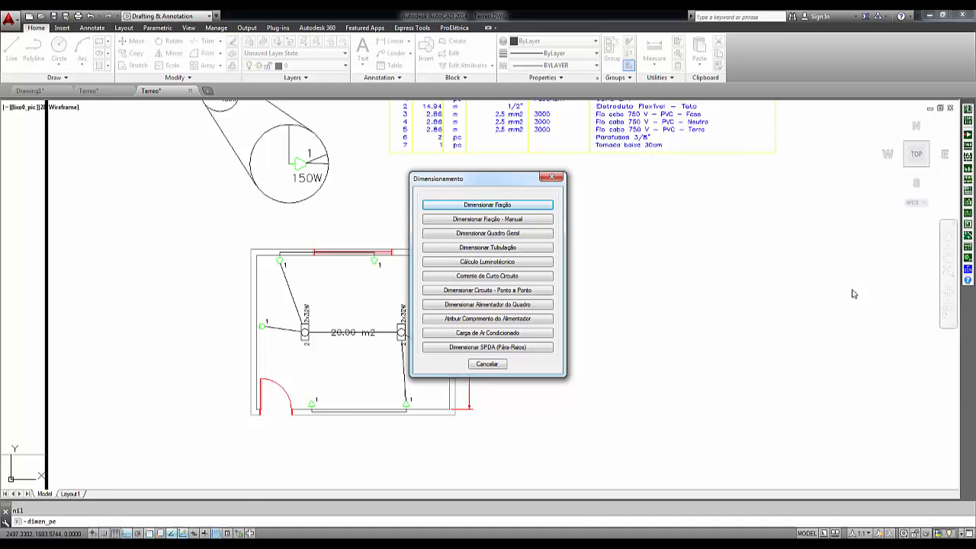
left_click(487, 363)
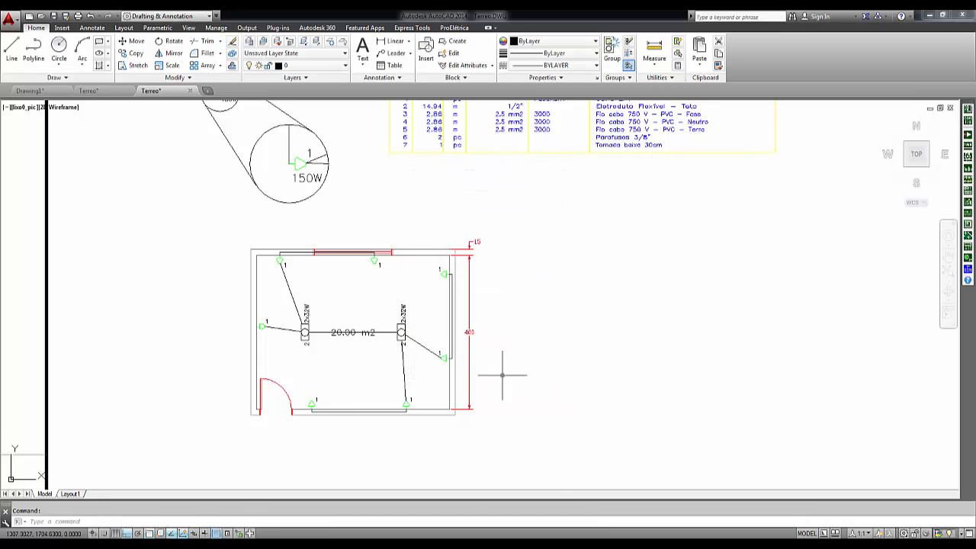
left_click(966, 239)
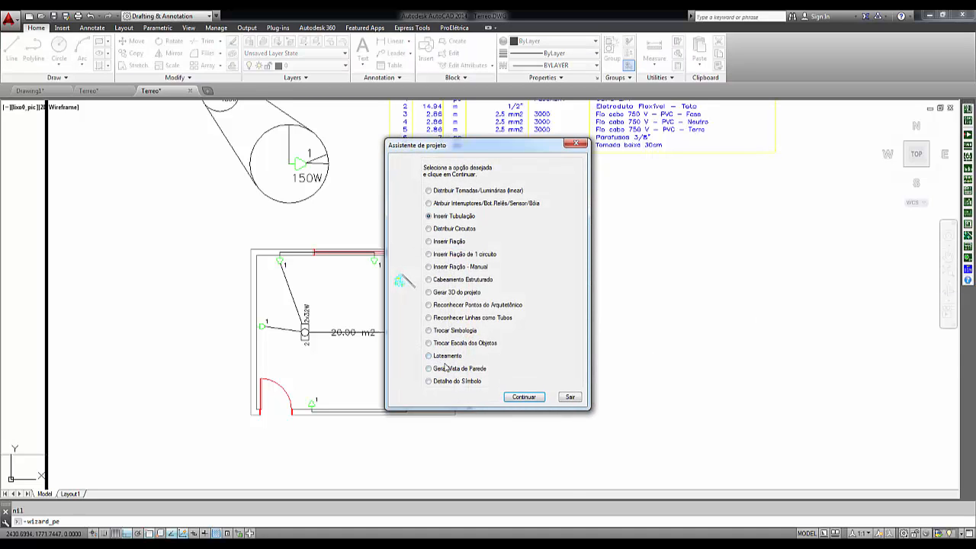
left_click(570, 398)
Step: Examine the symbol library's symbologies and the 60-Automação symbols, and close it without inserting any
left_click(968, 138)
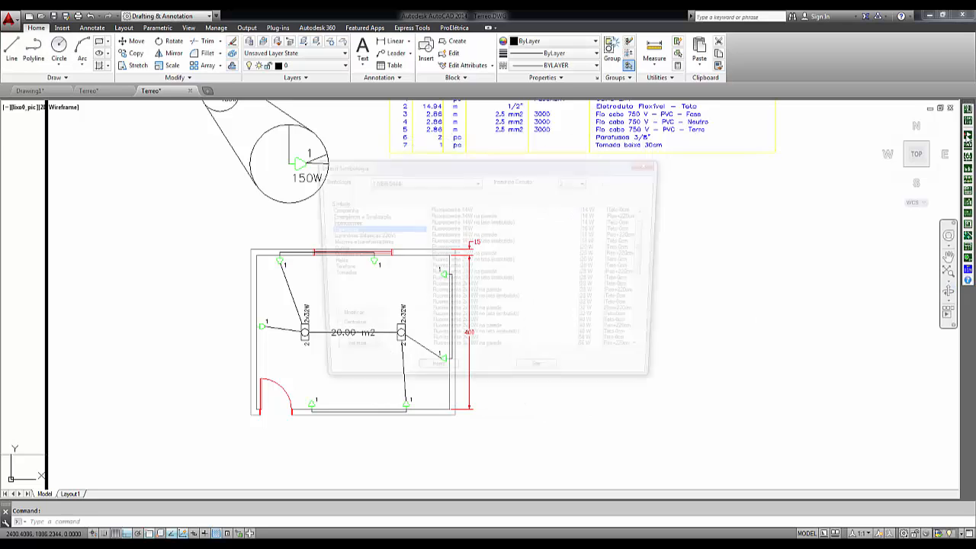
left_click(478, 182)
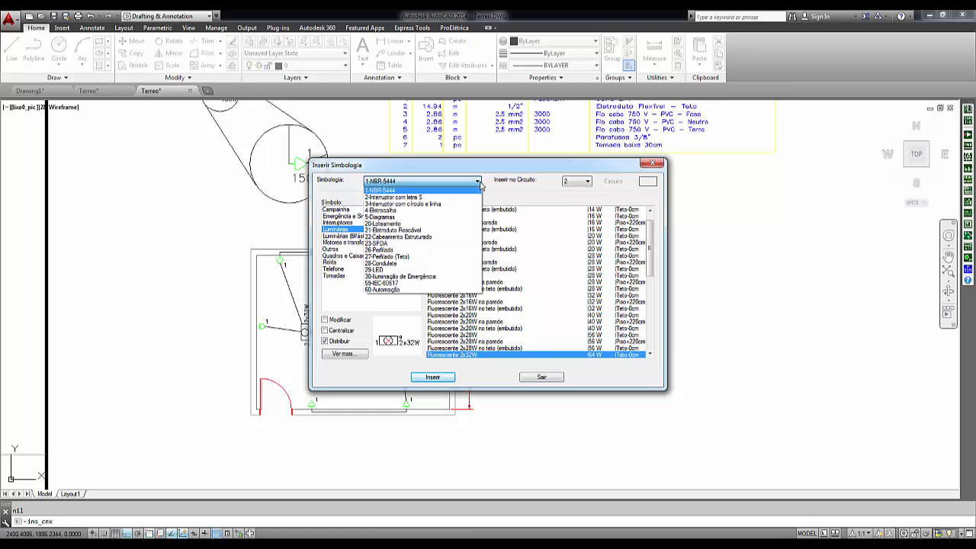
left_click(411, 291)
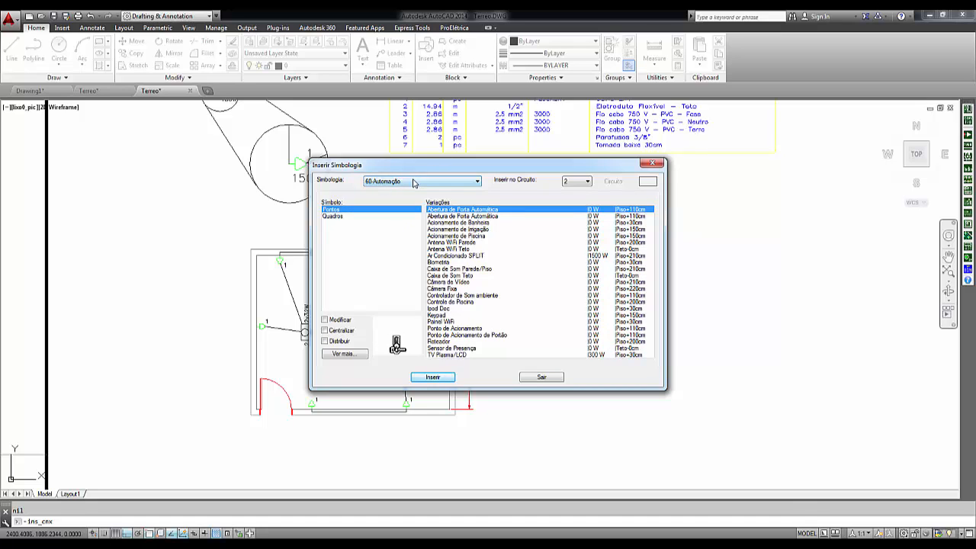
left_click(551, 378)
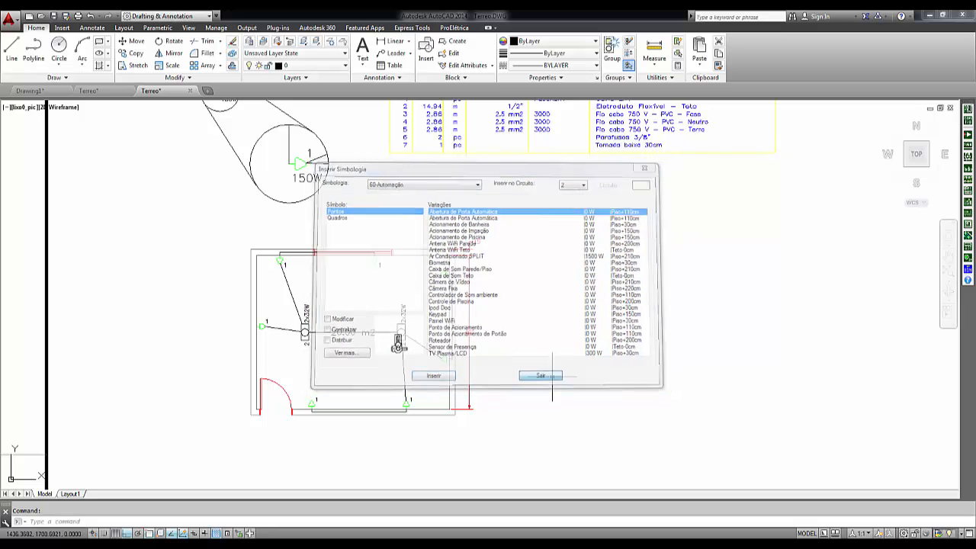